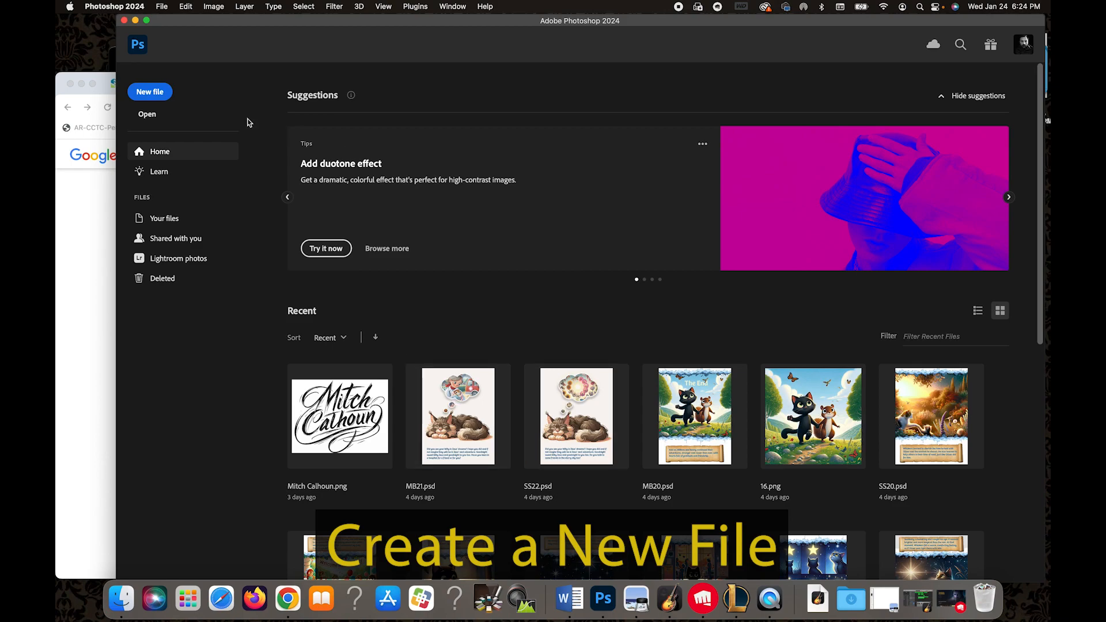
Start a new document 4000 px wide and 2000 px high in landscape orientation at 300 pixels/inch.
{"action": "left_click", "coordinate": [149, 96]}
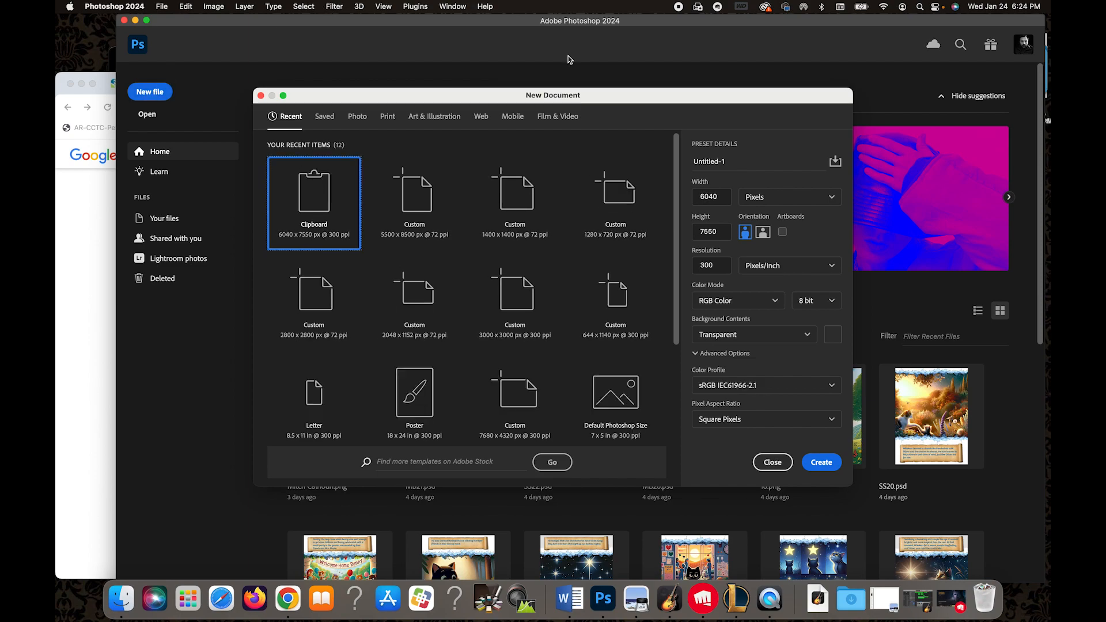
{"action": "double_click", "coordinate": [720, 198]}
{"action": "type", "text": "4"}
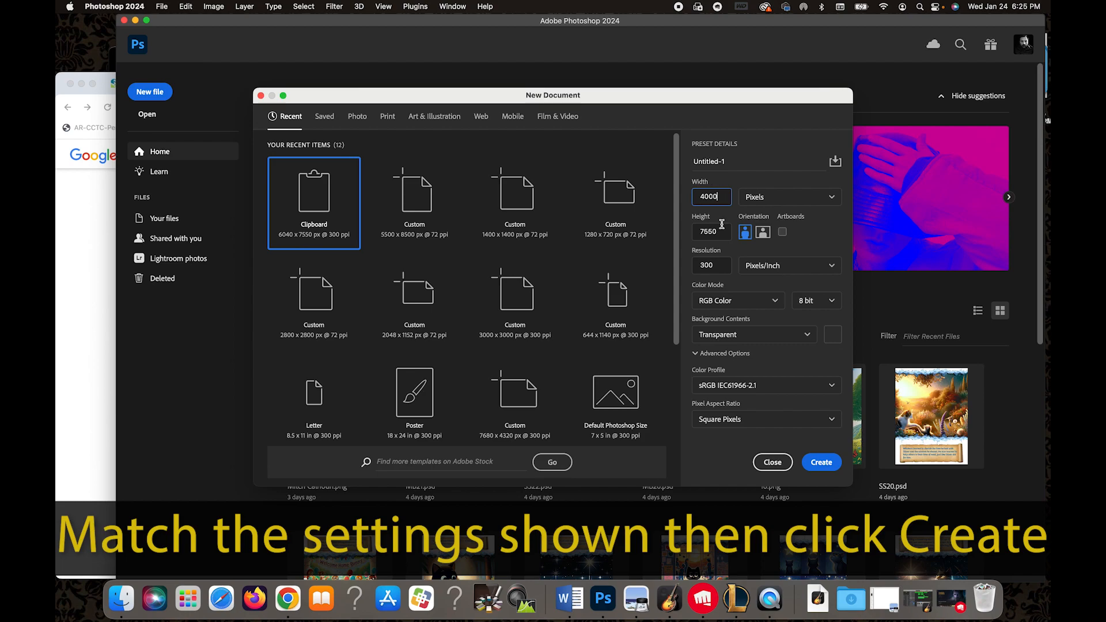
{"action": "double_click", "coordinate": [711, 232]}
{"action": "type", "text": "2000"}
{"action": "left_click", "coordinate": [764, 235]}
{"action": "left_click_drag", "start_coordinate": [720, 266], "coordinate": [692, 266]}
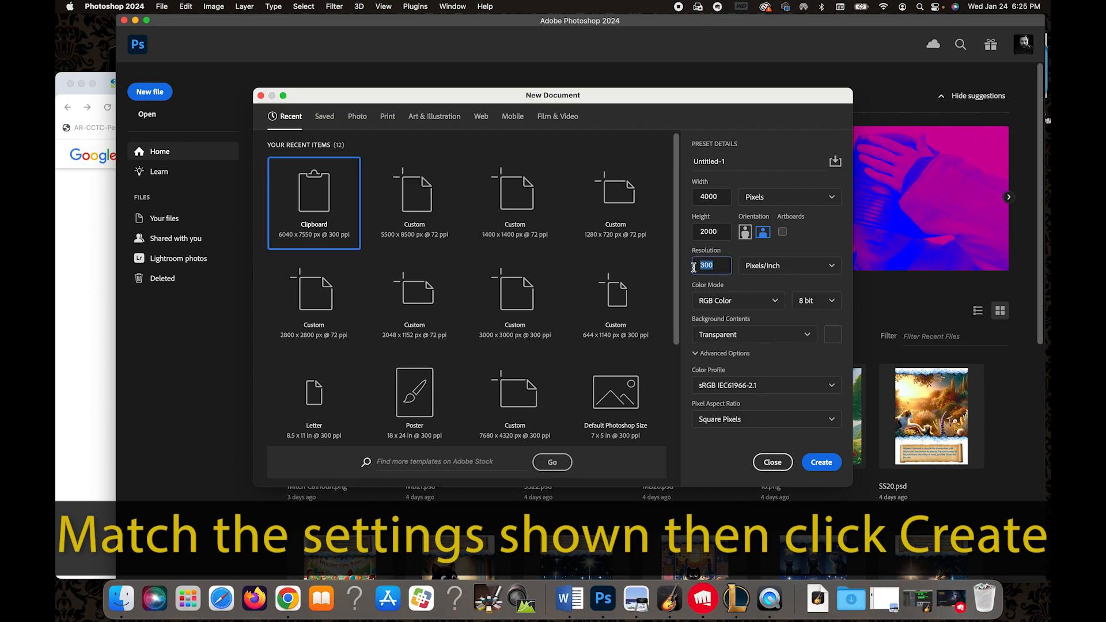
Set the background contents to Black and create the document.
{"action": "left_click", "coordinate": [806, 335]}
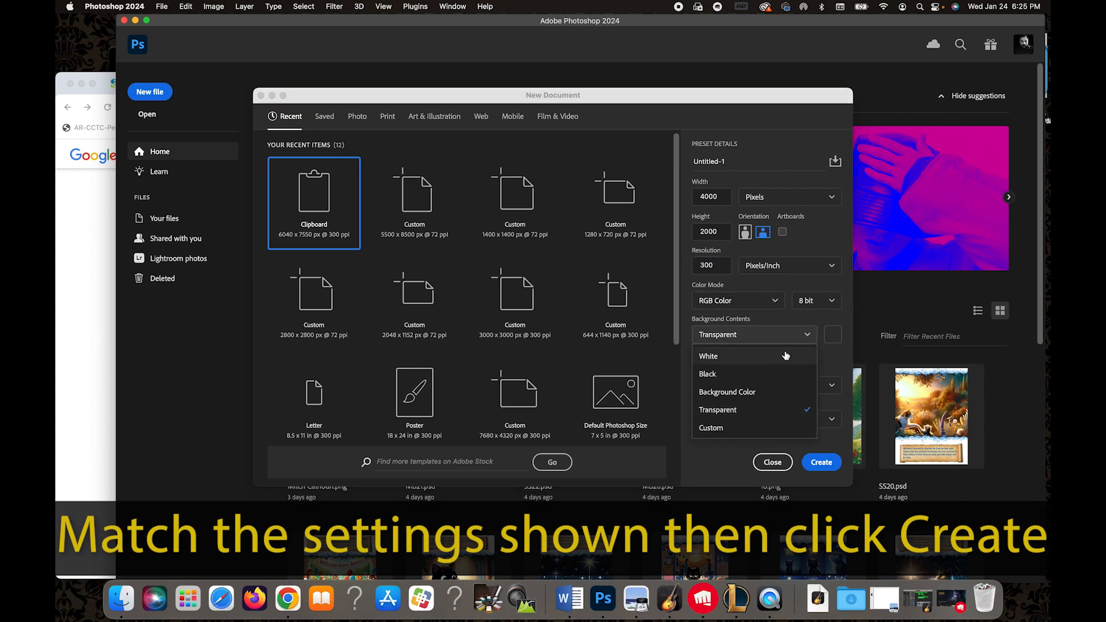
{"action": "left_click", "coordinate": [766, 409]}
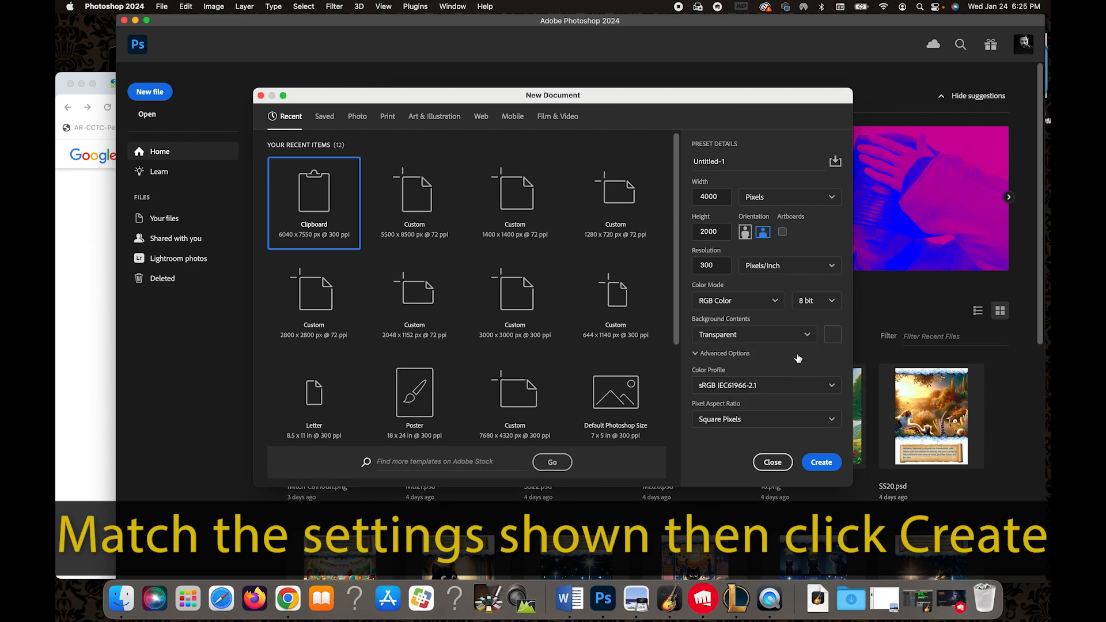
{"action": "left_click", "coordinate": [808, 340]}
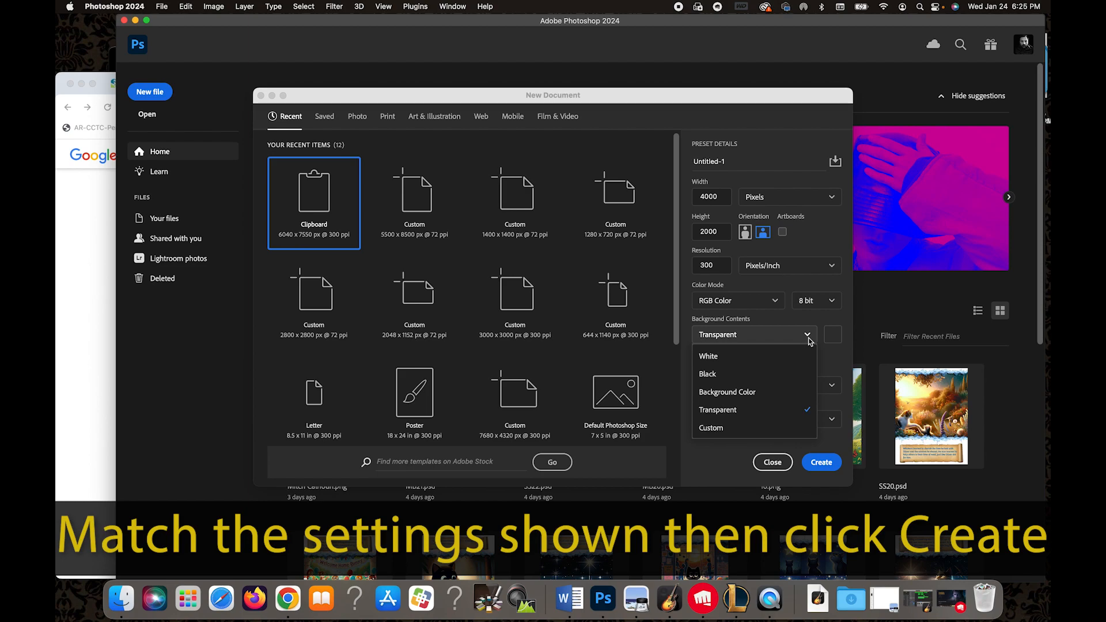
{"action": "left_click", "coordinate": [780, 371]}
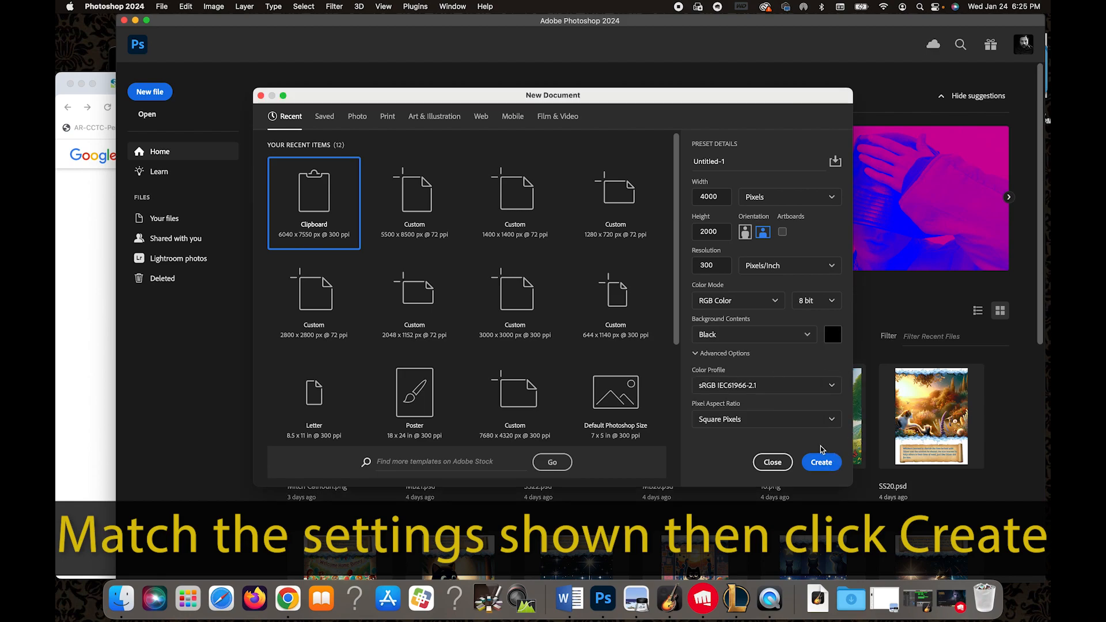
{"action": "left_click", "coordinate": [822, 462]}
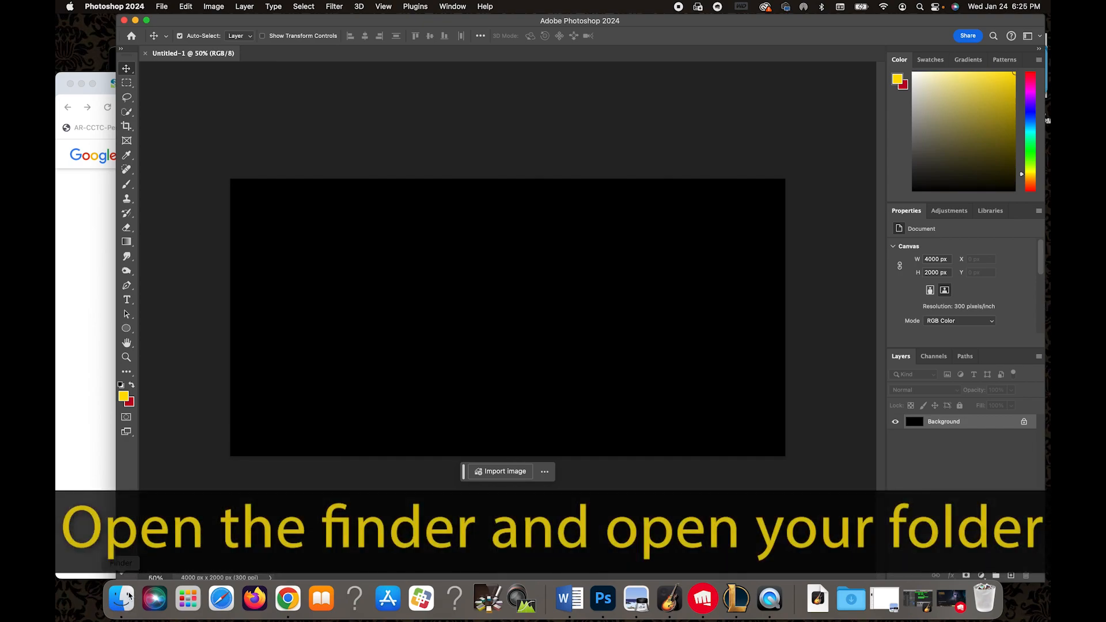
Switch to Finder and open the Triptych folder on the Desktop.
{"action": "left_click", "coordinate": [126, 600]}
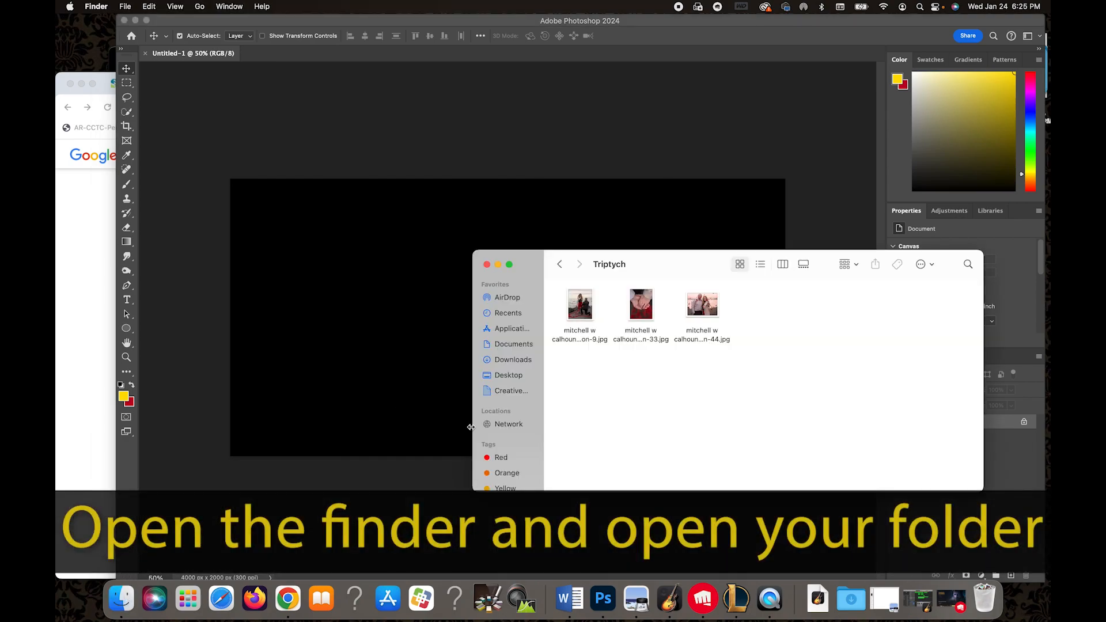
{"action": "left_click", "coordinate": [509, 375]}
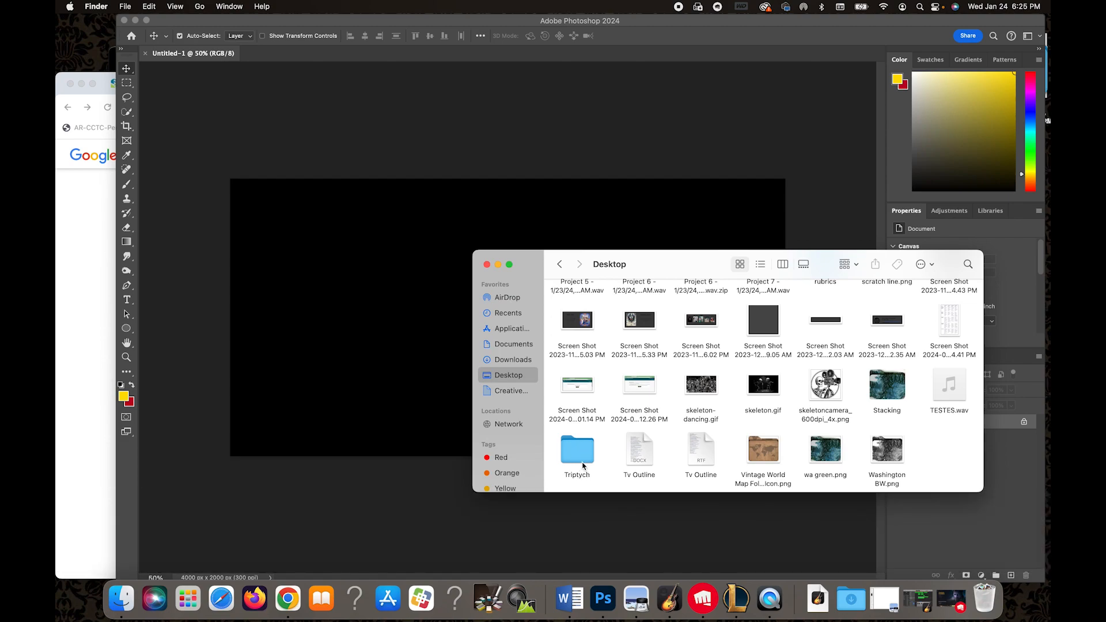
{"action": "double_click", "coordinate": [583, 454]}
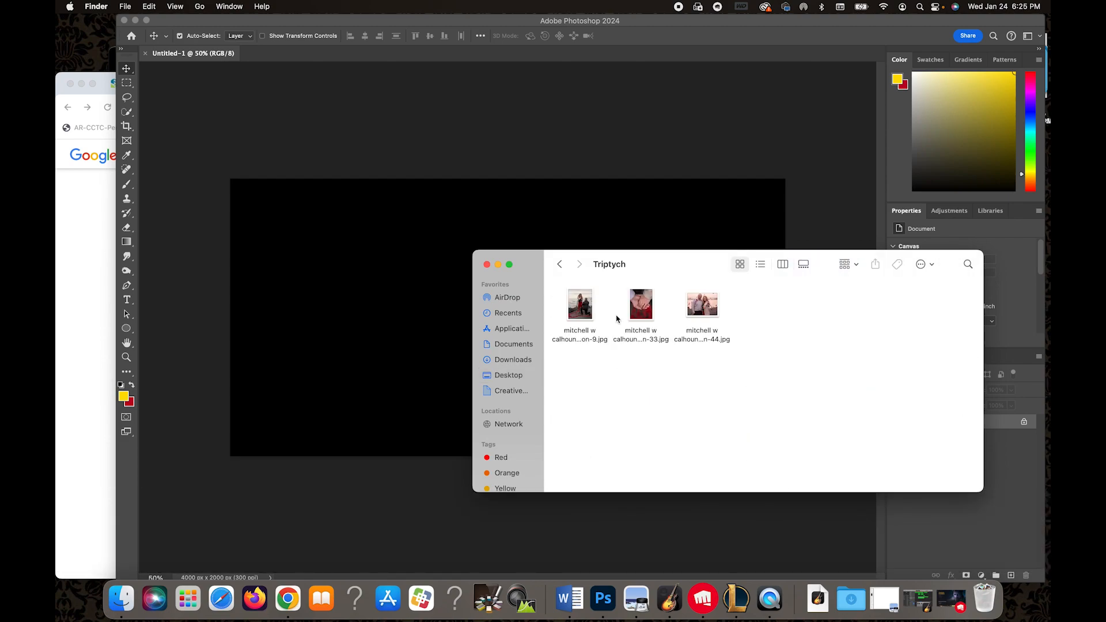
{"action": "left_click_drag", "start_coordinate": [675, 264], "coordinate": [743, 398]}
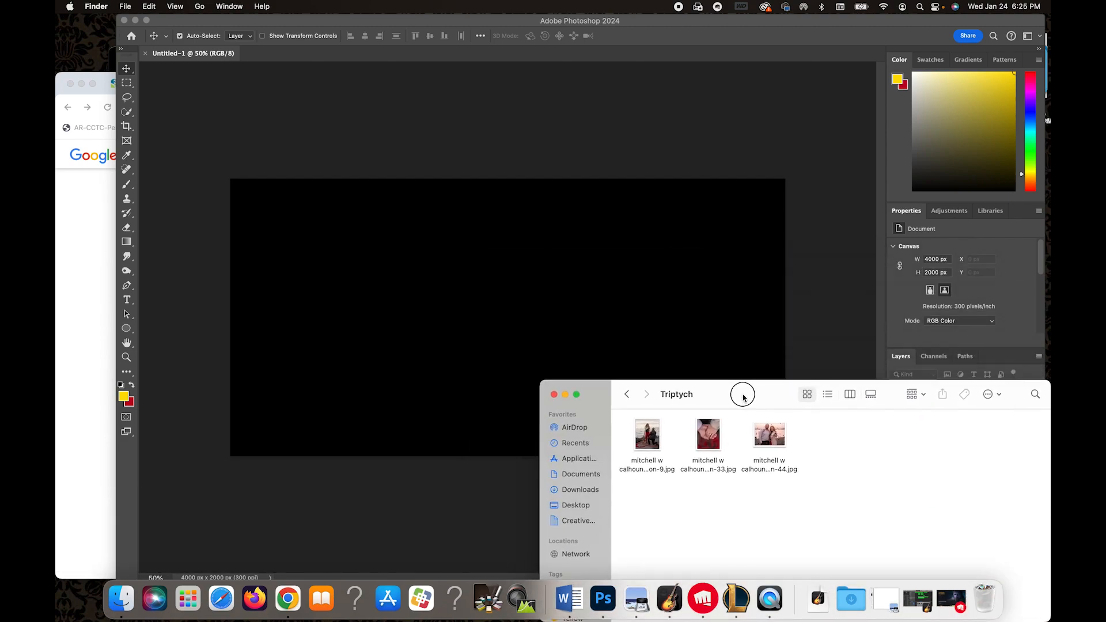
Rename the three photos in order as 1.jpg, 2.jpg and 3.jpg.
{"action": "left_click", "coordinate": [648, 469]}
{"action": "left_click", "coordinate": [647, 467]}
{"action": "type", "text": "1"}
{"action": "key", "text": "Return"}
{"action": "left_click", "coordinate": [717, 469]}
{"action": "left_click", "coordinate": [710, 467]}
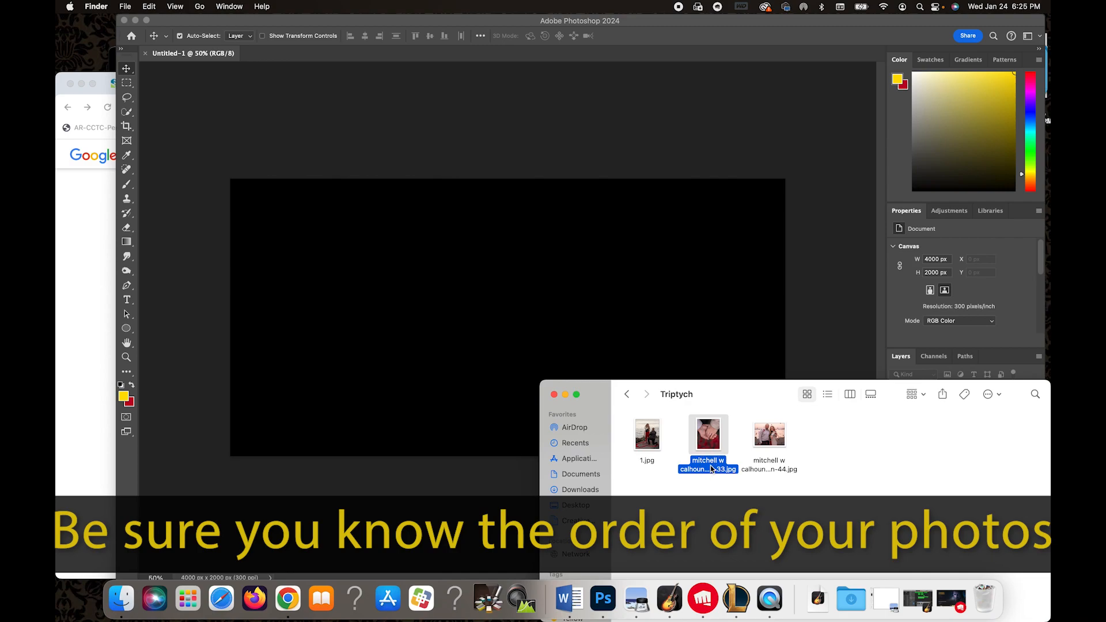
{"action": "type", "text": "2"}
{"action": "key", "text": "Return"}
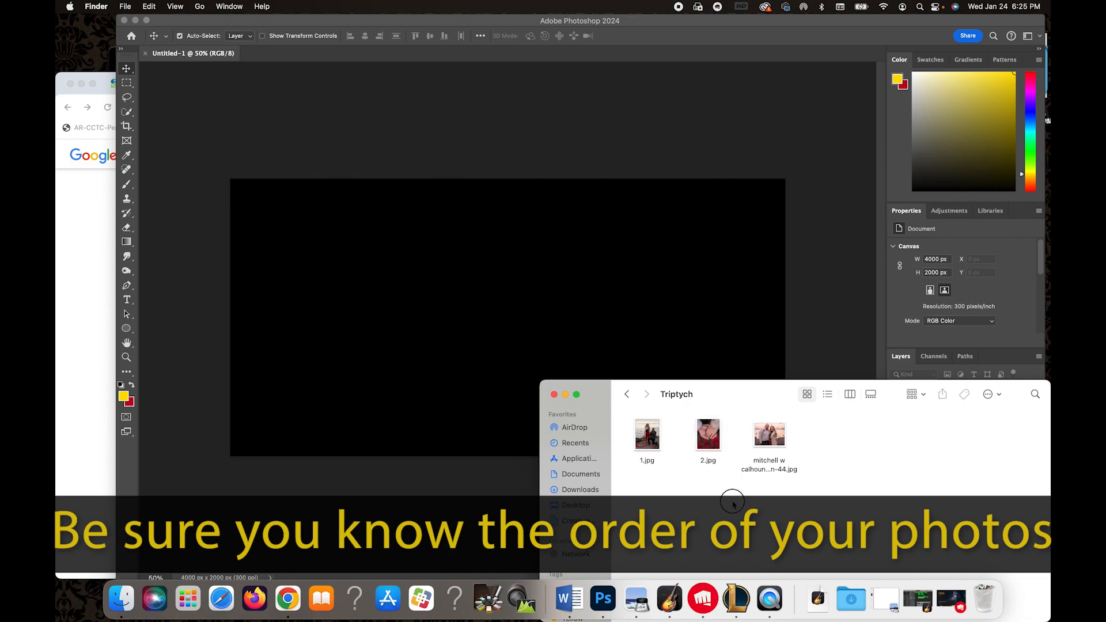
{"action": "left_click", "coordinate": [775, 465]}
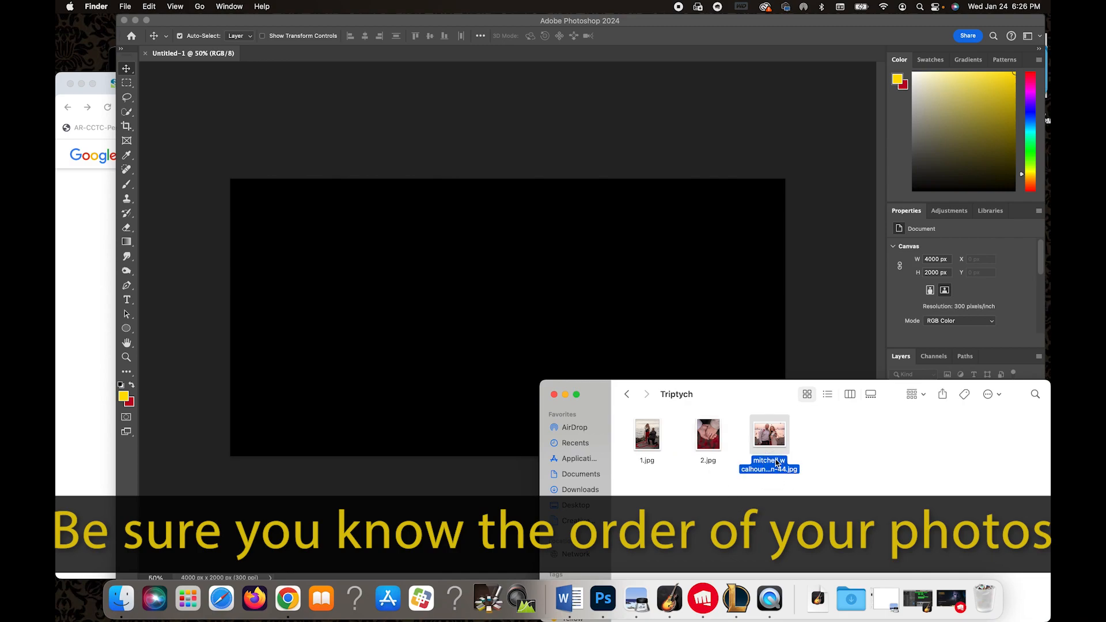
{"action": "left_click", "coordinate": [776, 460]}
{"action": "type", "text": "3"}
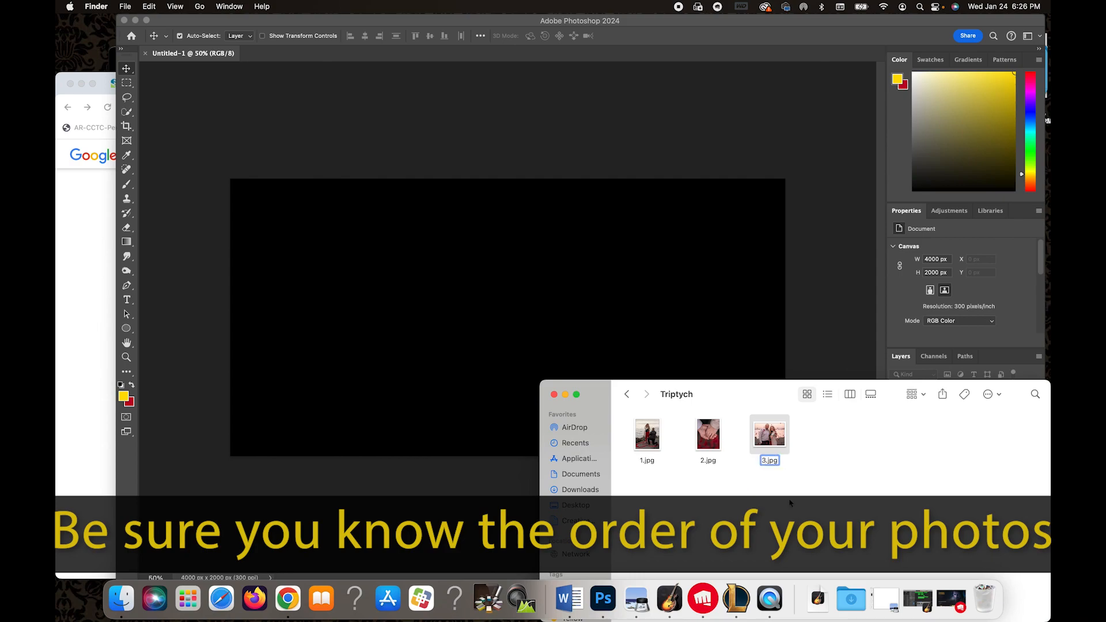
{"action": "left_click", "coordinate": [791, 507]}
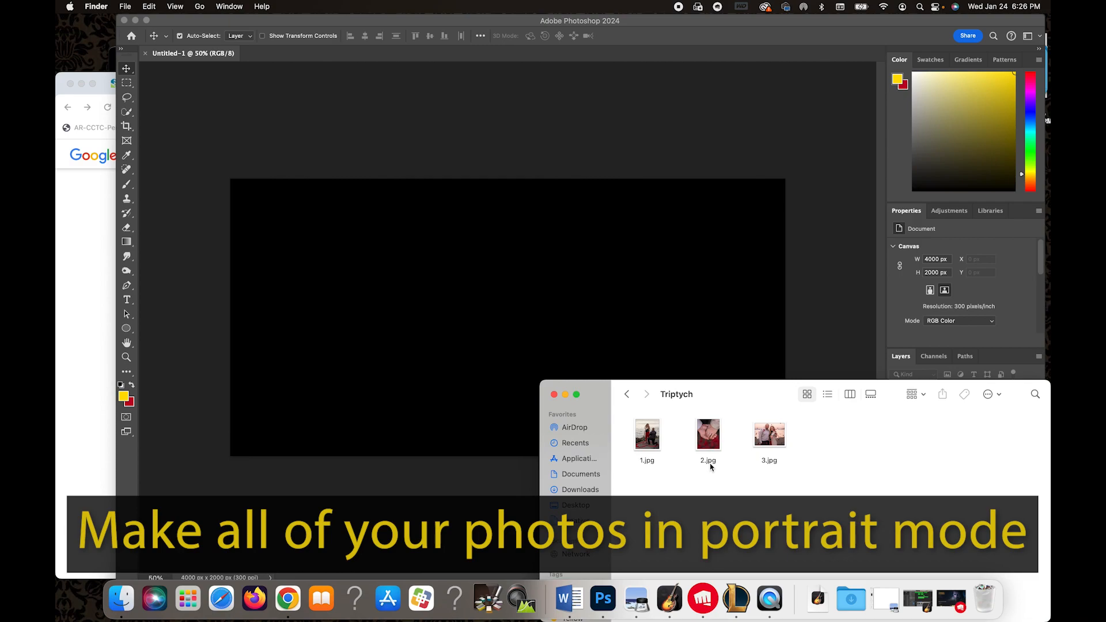
Open 3.jpg with Adobe Photoshop 2024.
{"action": "right_click", "coordinate": [766, 440]}
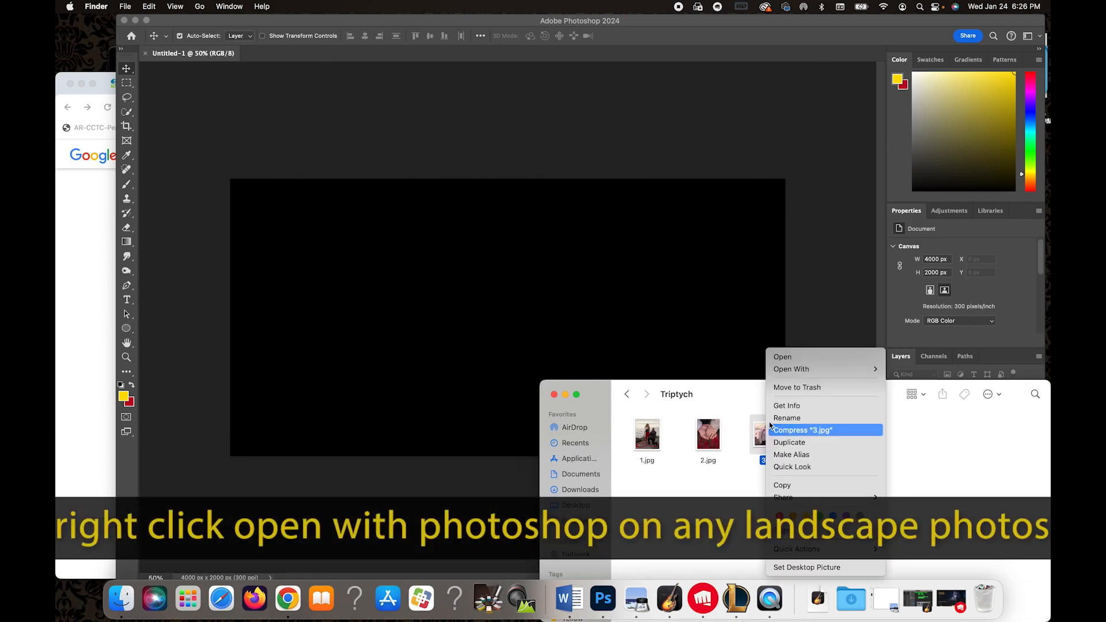
{"action": "mouse_move", "coordinate": [851, 374]}
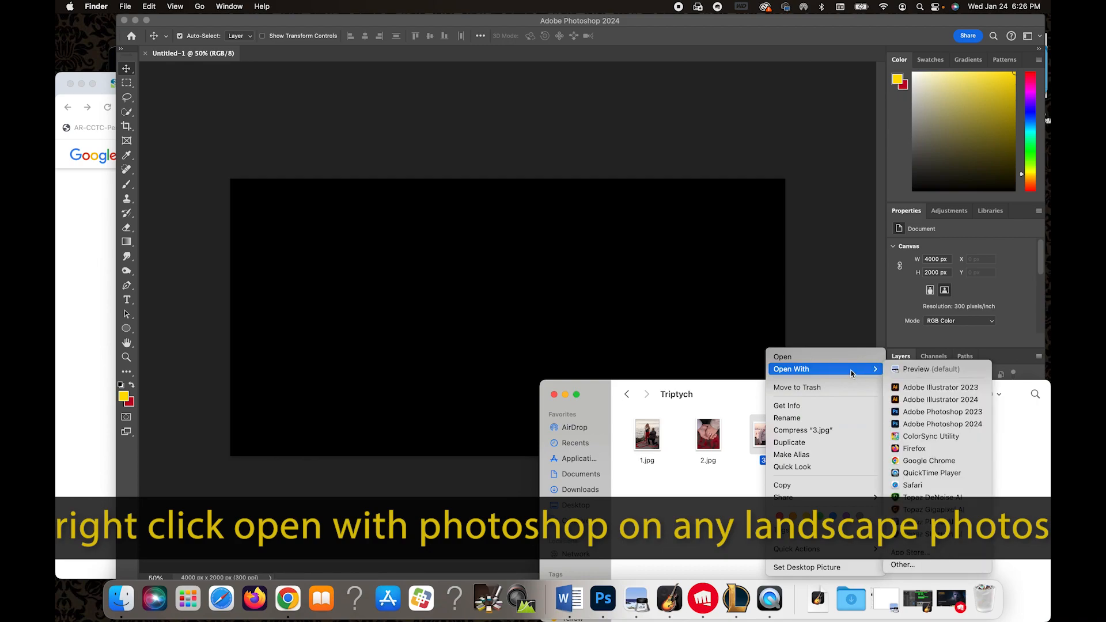
{"action": "left_click", "coordinate": [983, 429]}
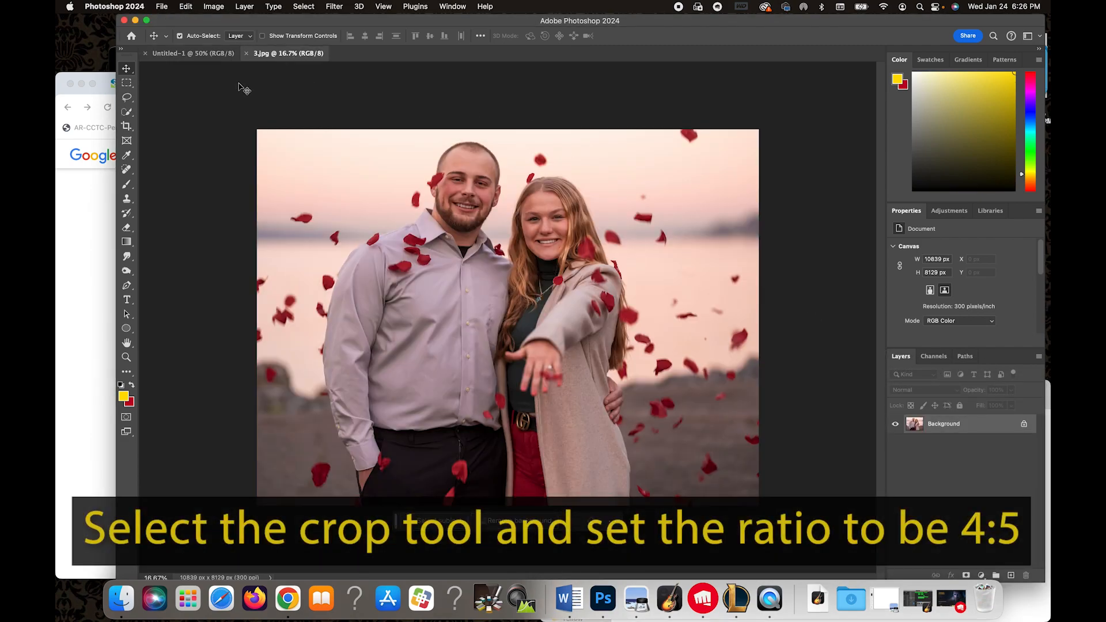
Crop 3.jpg to the 4 x 5 in 300 ppi preset, repositioning the photo inside the crop frame.
{"action": "left_click", "coordinate": [127, 128]}
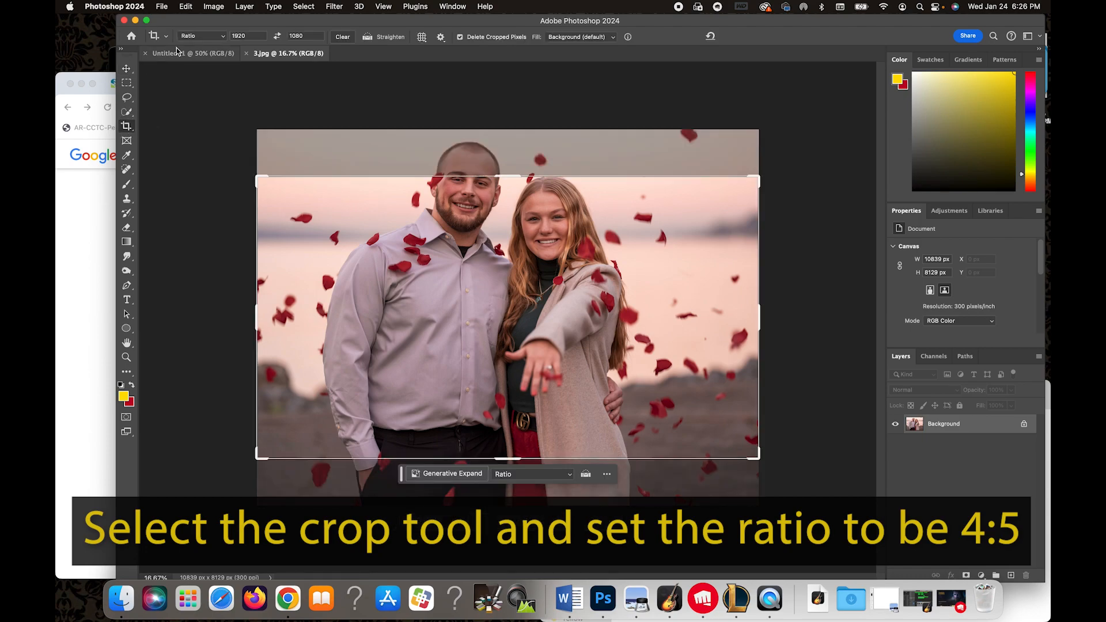
{"action": "left_click", "coordinate": [223, 37]}
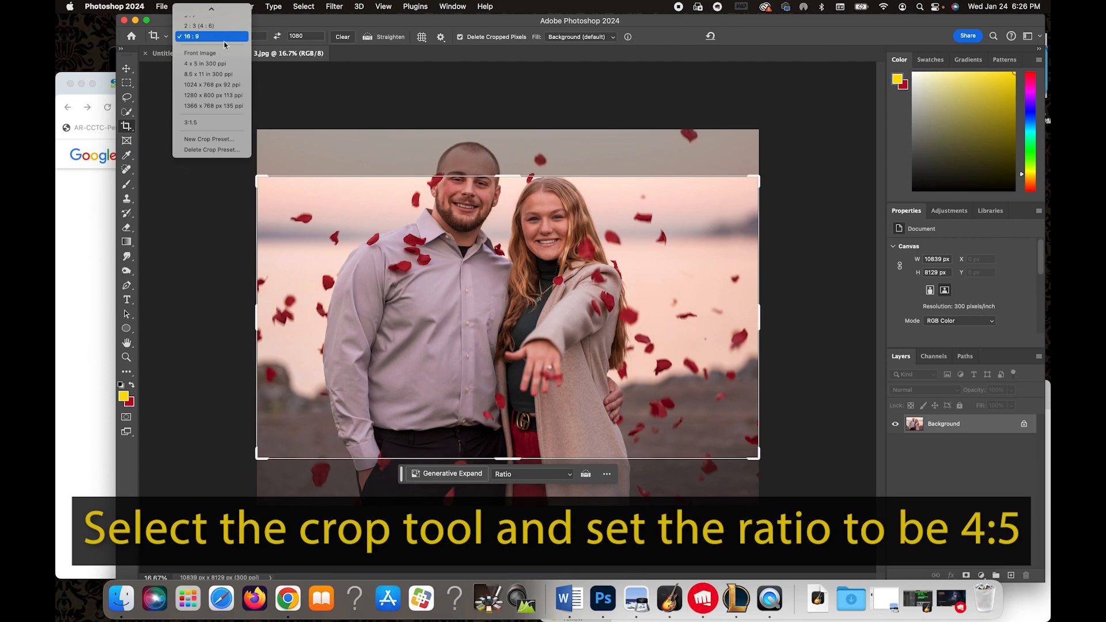
{"action": "left_click", "coordinate": [223, 64]}
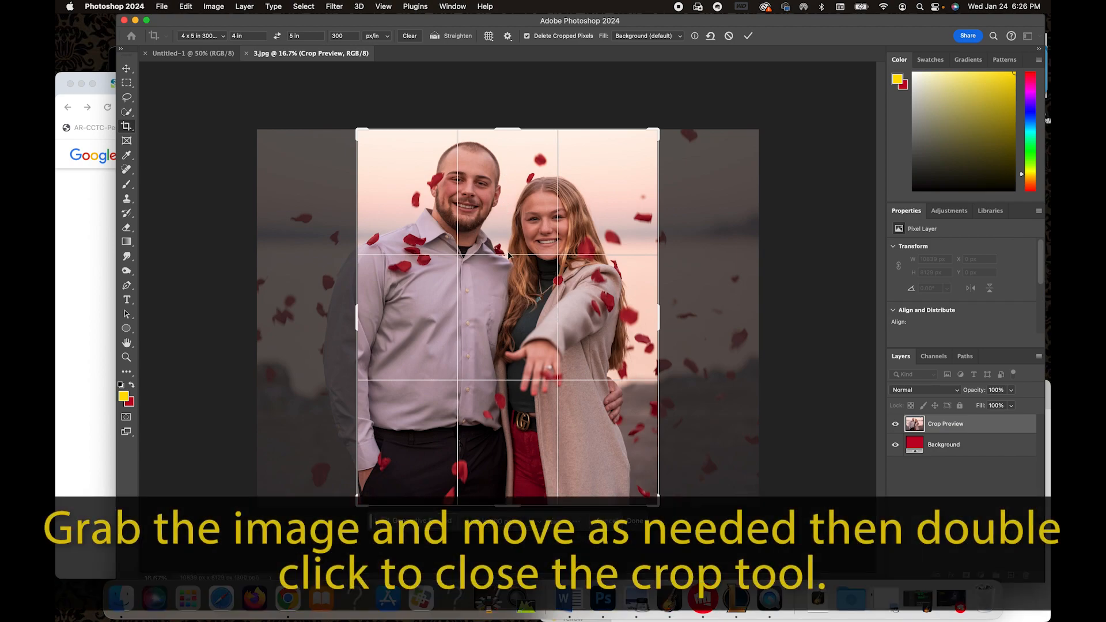
{"action": "left_click_drag", "start_coordinate": [521, 291], "coordinate": [521, 292]}
{"action": "left_click_drag", "start_coordinate": [528, 402], "coordinate": [527, 401]}
{"action": "left_click_drag", "start_coordinate": [511, 358], "coordinate": [530, 359]}
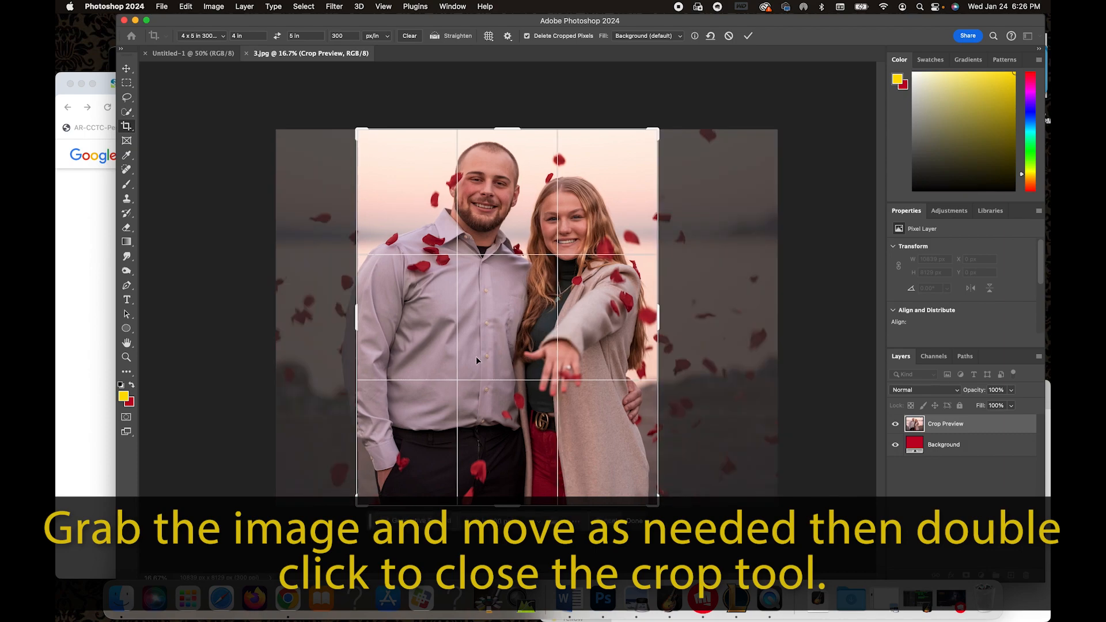
{"action": "double_click", "coordinate": [498, 341]}
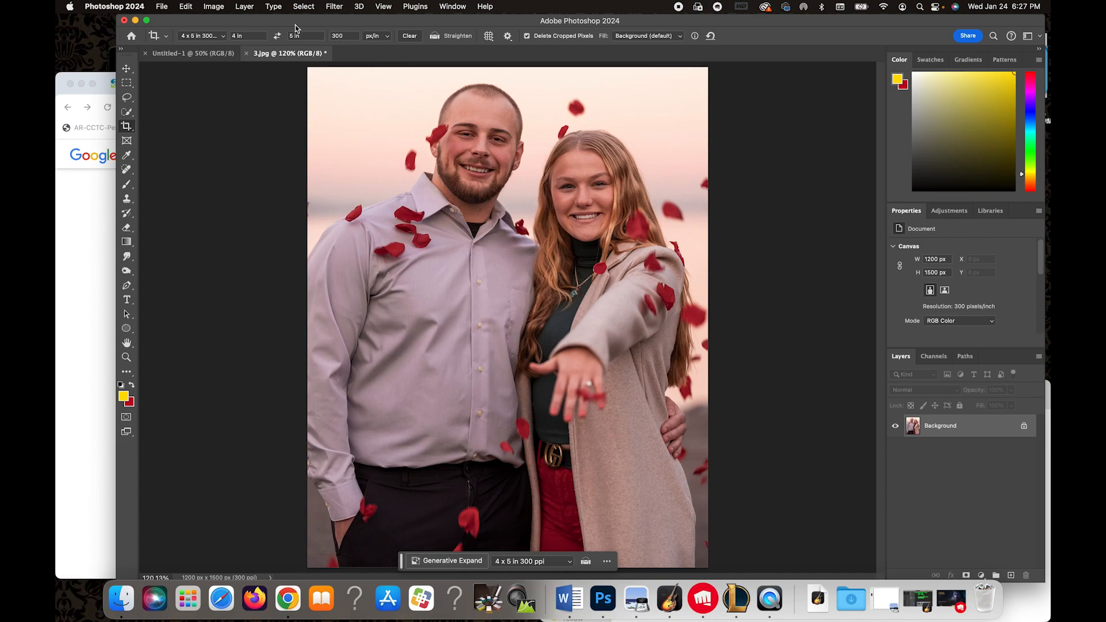
Open Export As for the cropped photo and set the format to JPG.
{"action": "left_click", "coordinate": [163, 6]}
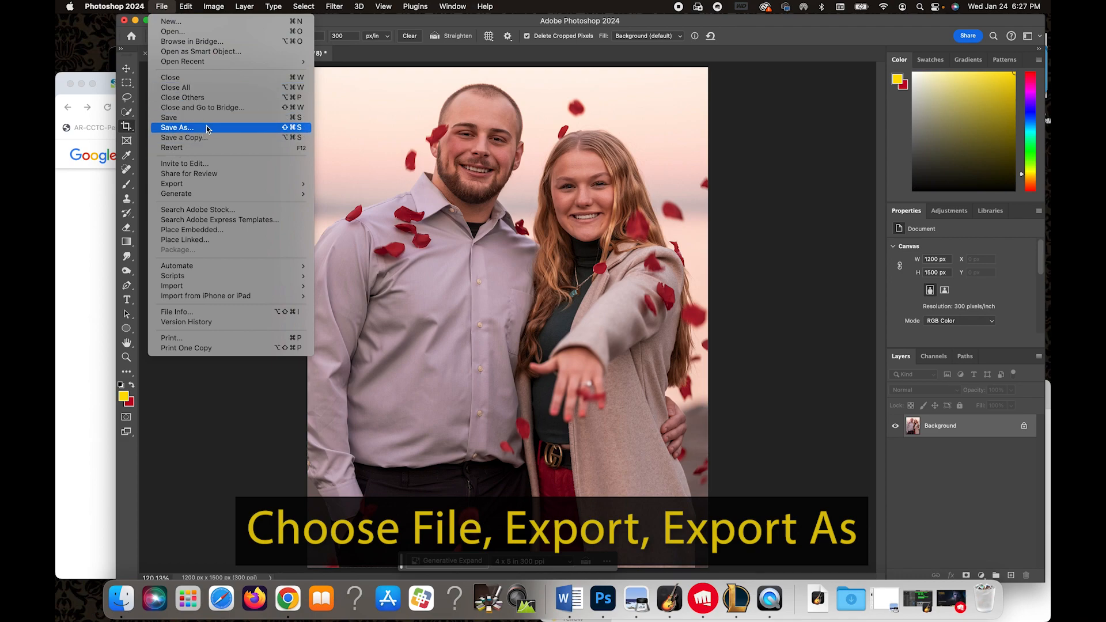
{"action": "mouse_move", "coordinate": [218, 185]}
{"action": "left_click", "coordinate": [360, 193]}
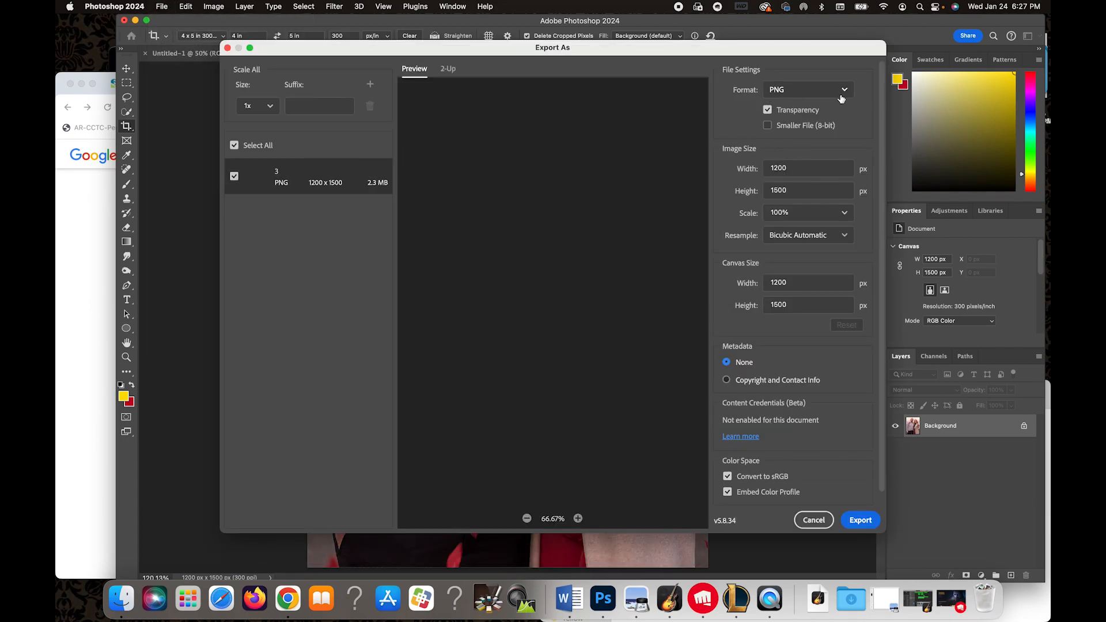
{"action": "left_click", "coordinate": [842, 91]}
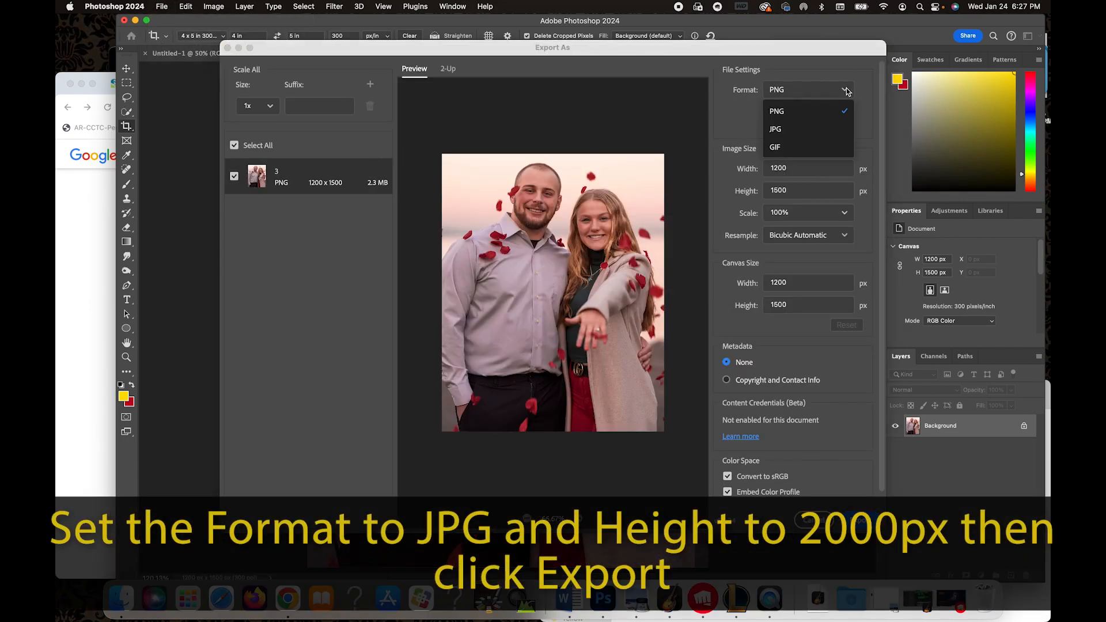
{"action": "left_click", "coordinate": [834, 129]}
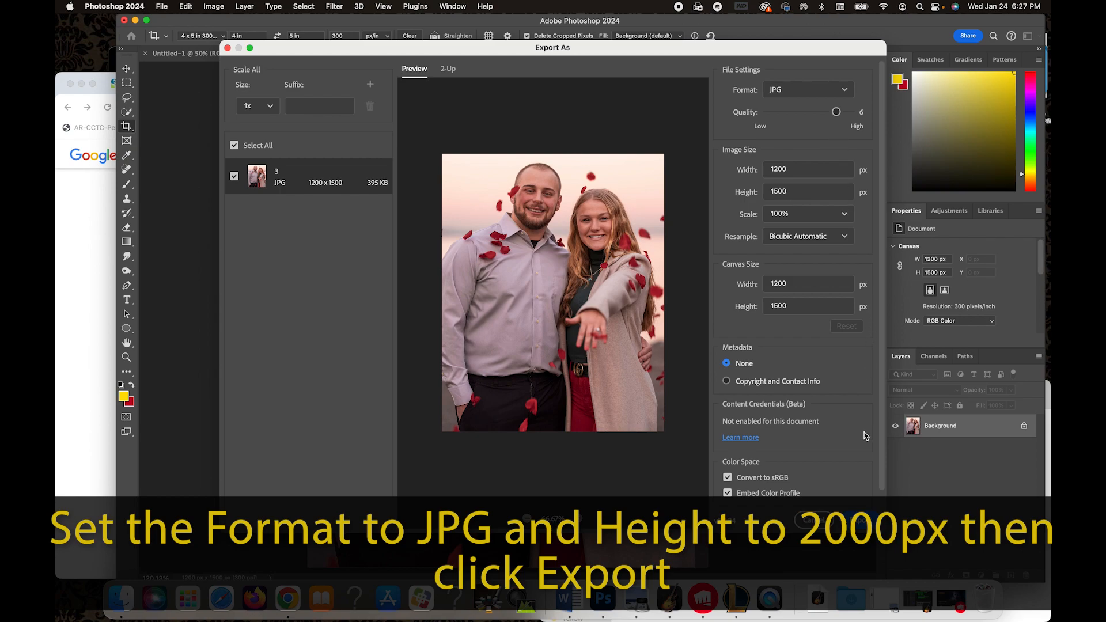
Set the export height to 2000 px and export.
{"action": "double_click", "coordinate": [789, 190]}
{"action": "type", "text": "2000"}
{"action": "left_click", "coordinate": [822, 346]}
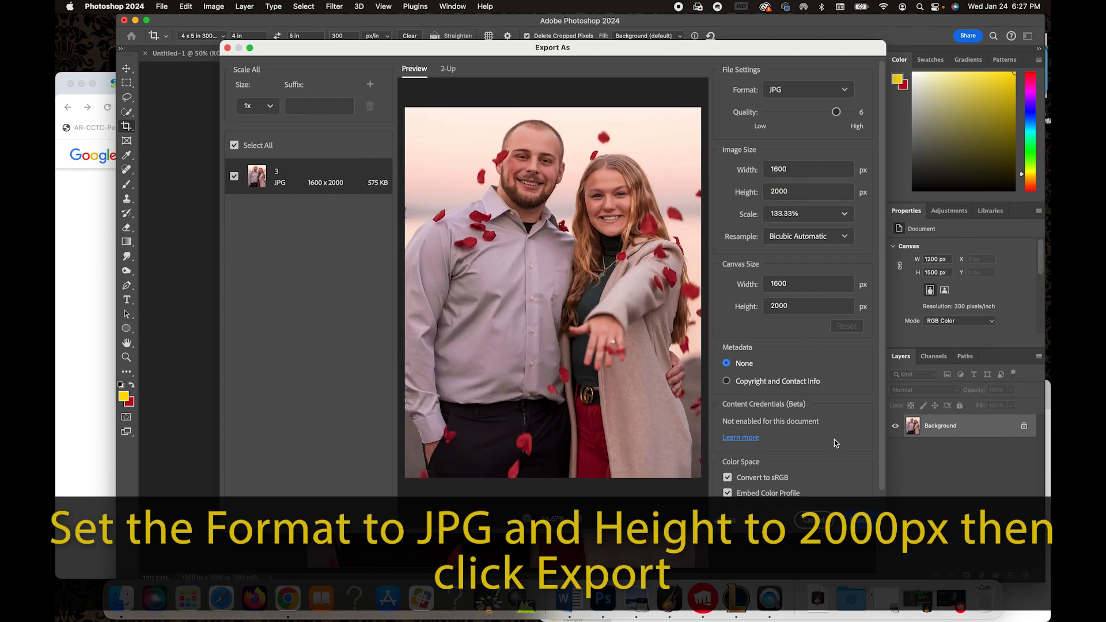
{"action": "left_click", "coordinate": [862, 520]}
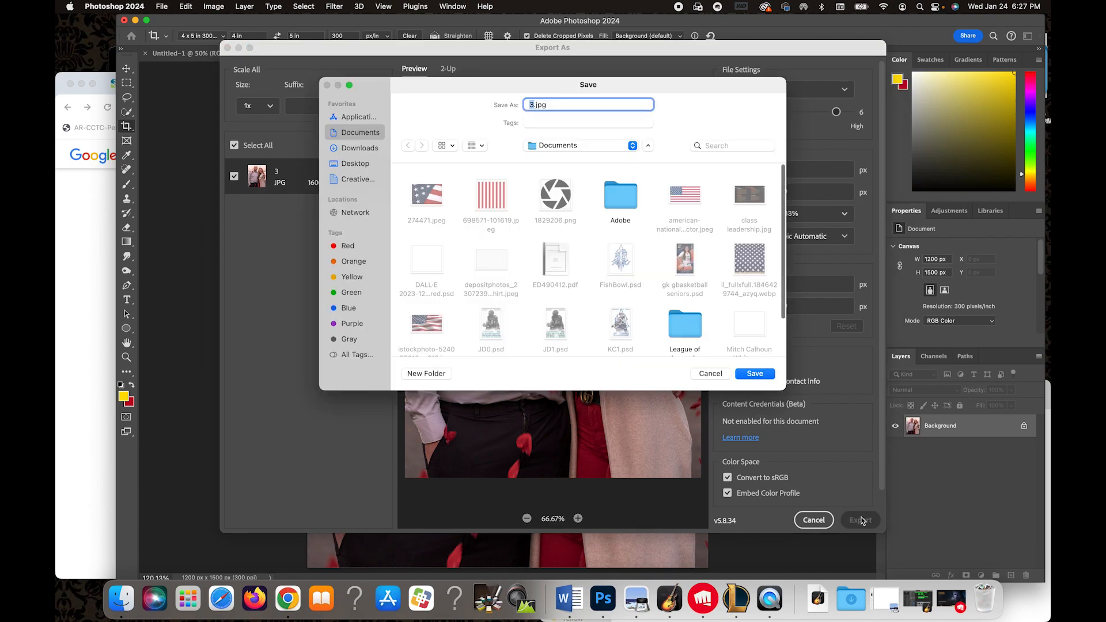
Save the JPG export as 3.jpg into the Triptych folder on the Desktop, replacing the existing file.
{"action": "left_click", "coordinate": [355, 163]}
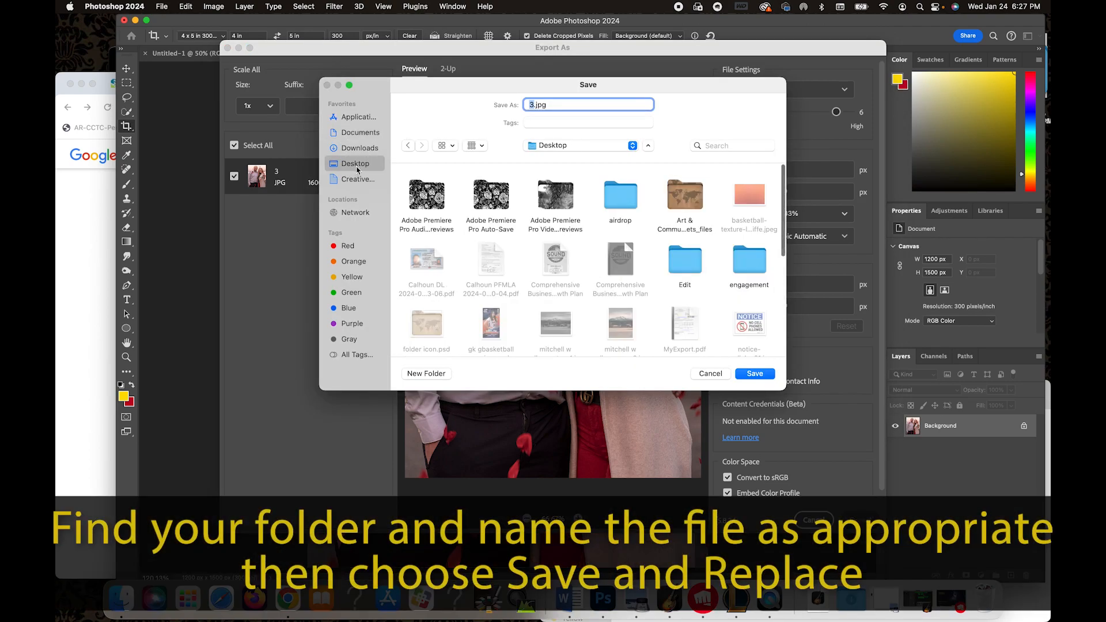
{"action": "scroll", "coordinate": [592, 269], "scroll_direction": "down", "scroll_amount": 10}
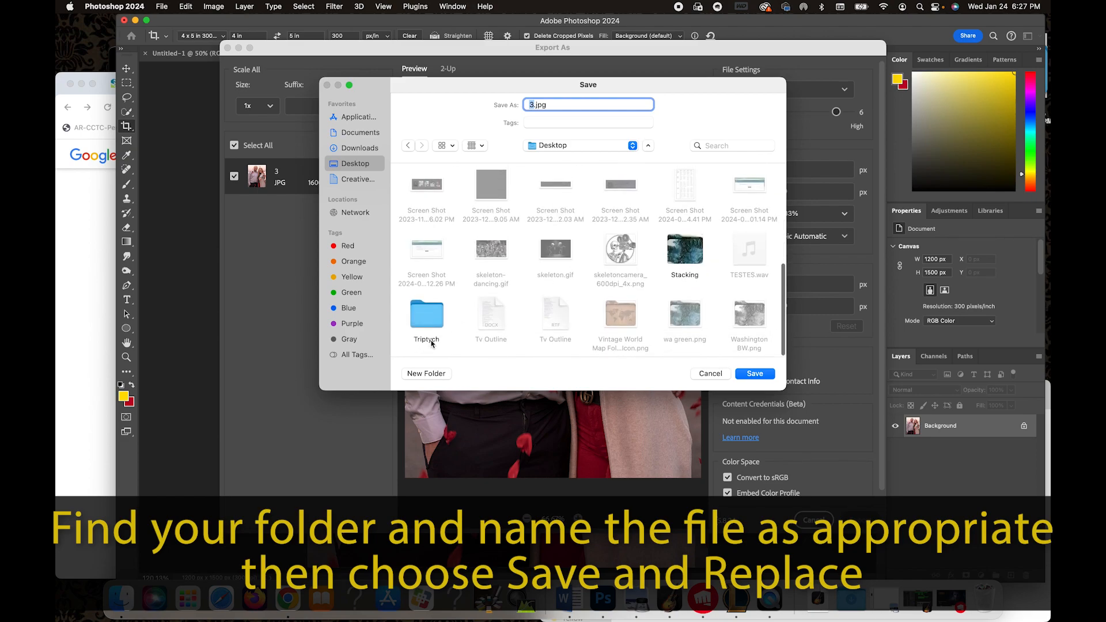
{"action": "left_click", "coordinate": [433, 315]}
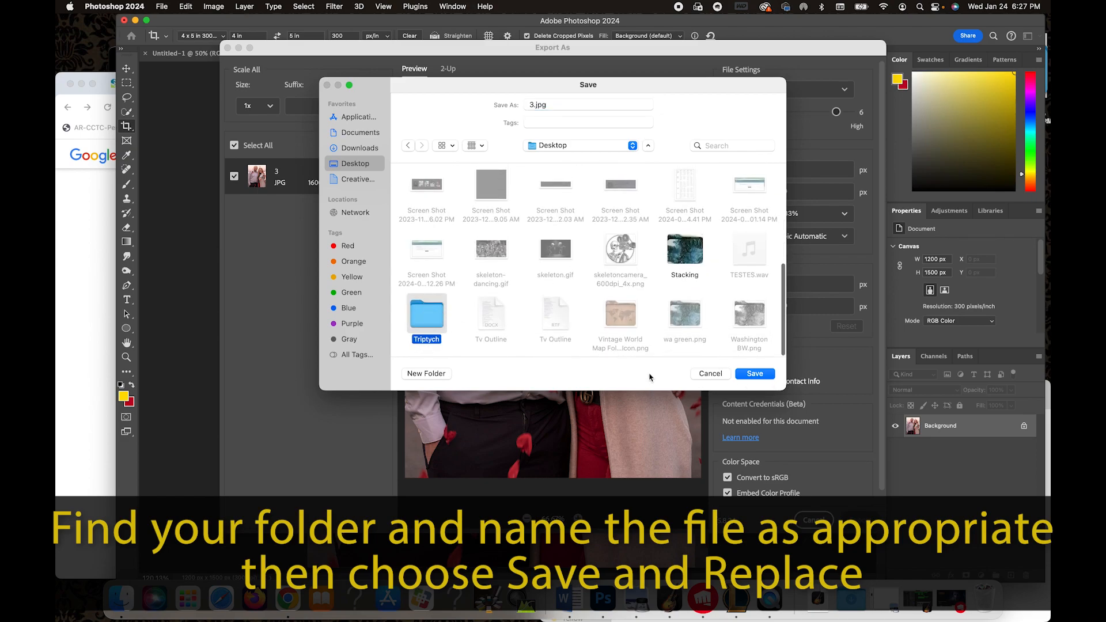
{"action": "double_click", "coordinate": [429, 319]}
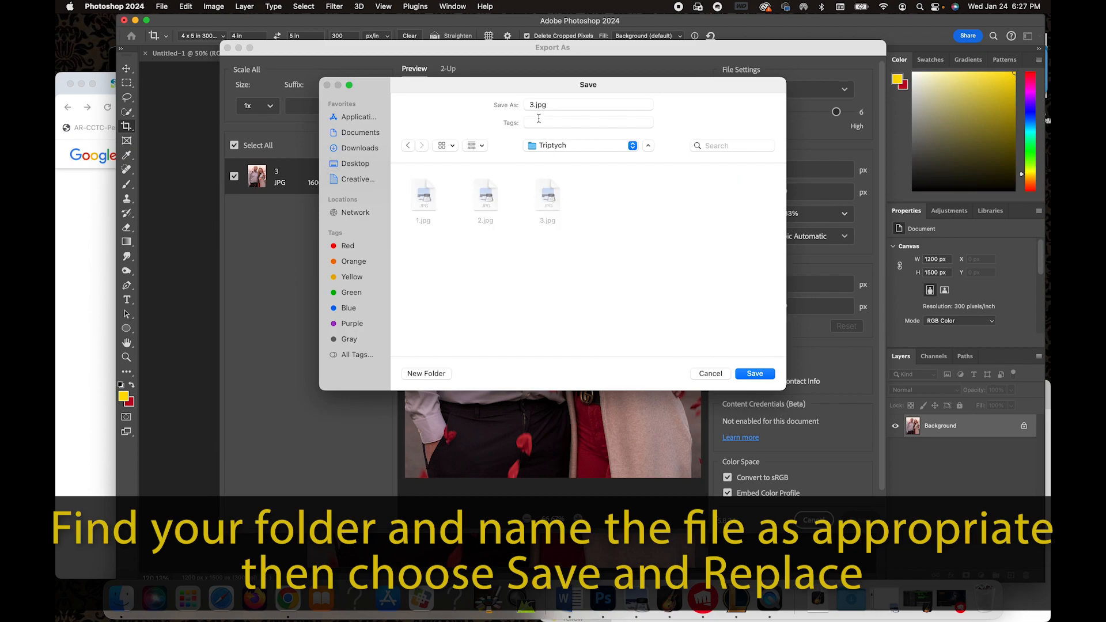
{"action": "left_click", "coordinate": [760, 372]}
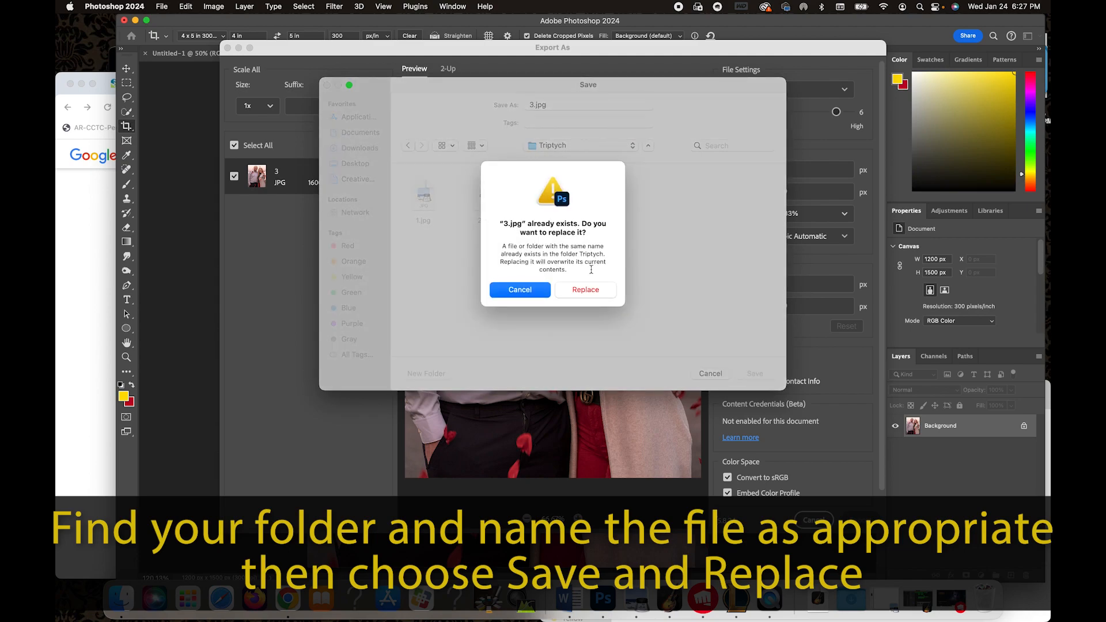
{"action": "left_click", "coordinate": [603, 295]}
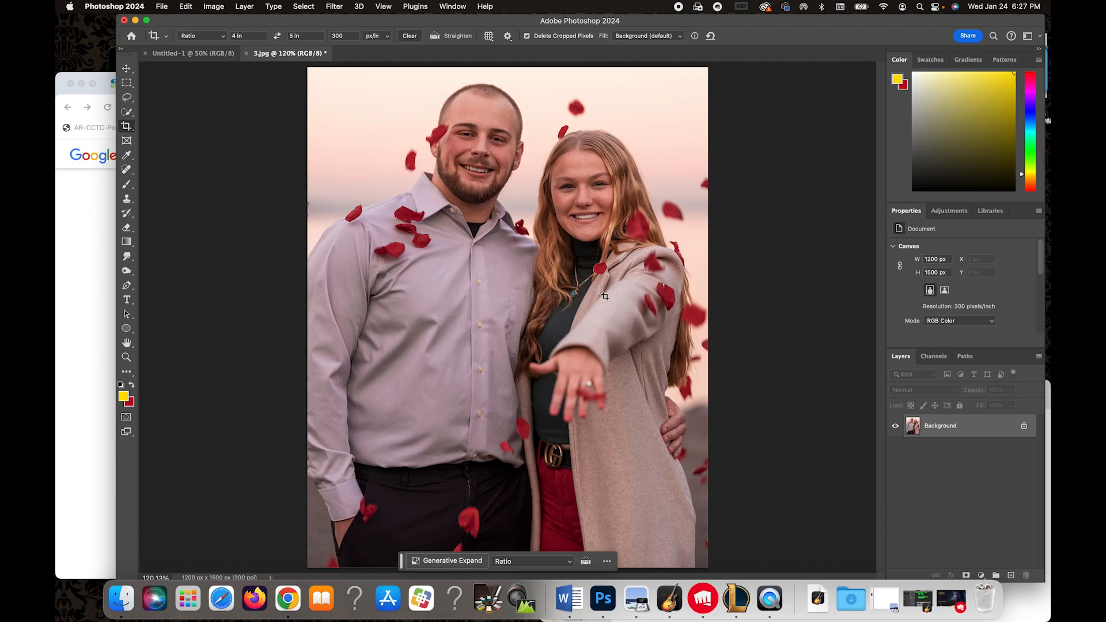
Switch to the black triptych canvas, leave the crop tool, and place 1.jpg from the Triptych folder onto it.
{"action": "left_click", "coordinate": [199, 54]}
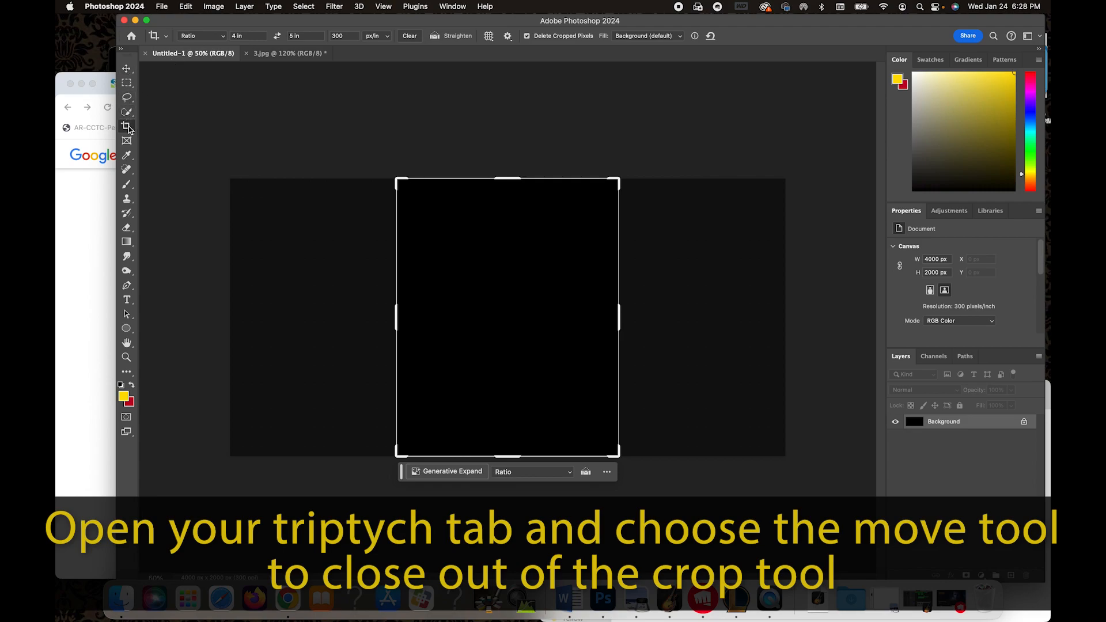
{"action": "left_click", "coordinate": [127, 69]}
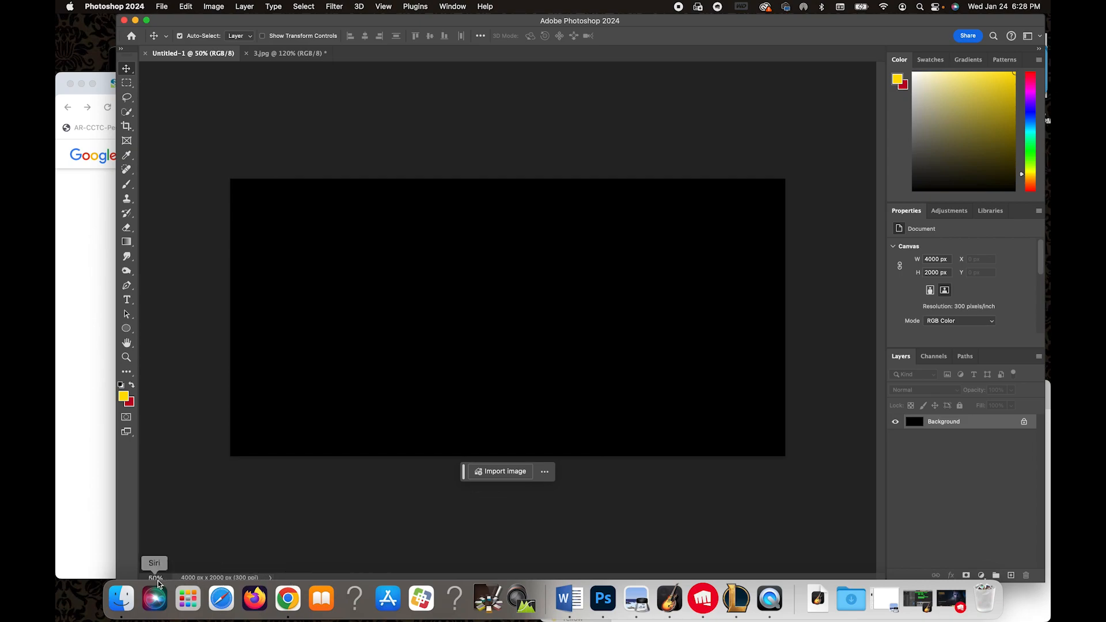
{"action": "left_click", "coordinate": [121, 599]}
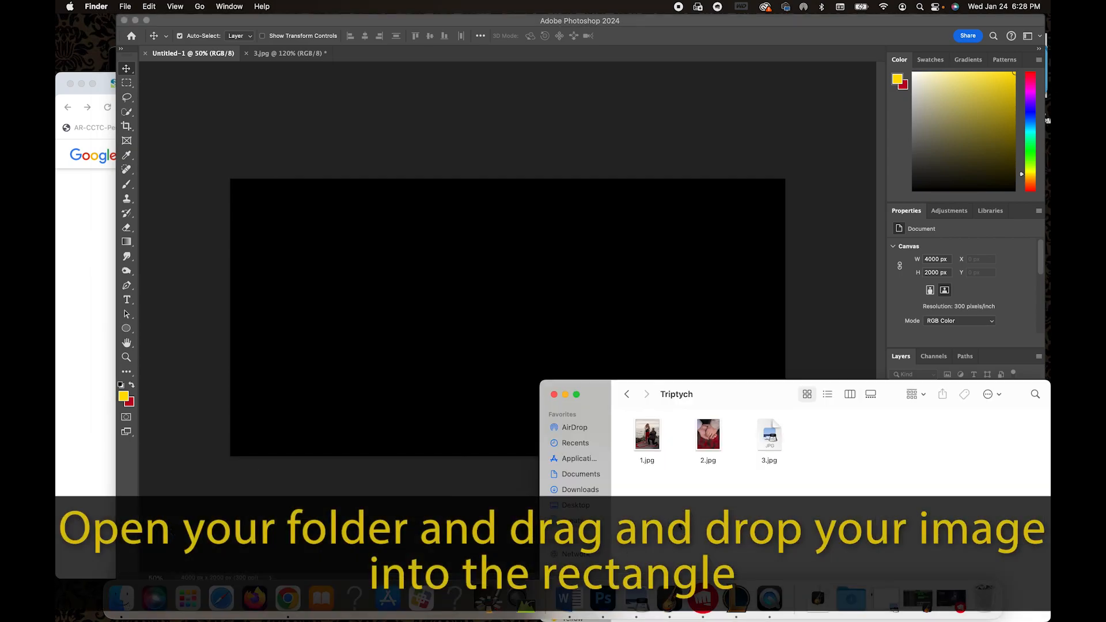
{"action": "left_click_drag", "start_coordinate": [647, 436], "coordinate": [405, 364]}
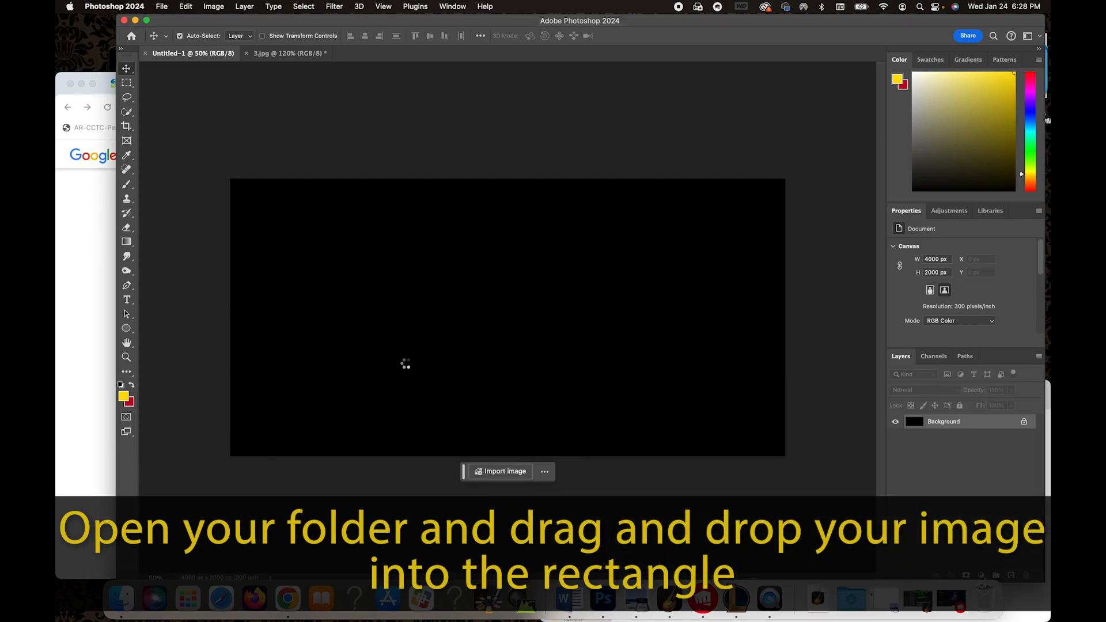
{"action": "left_click_drag", "start_coordinate": [551, 332], "coordinate": [388, 336]}
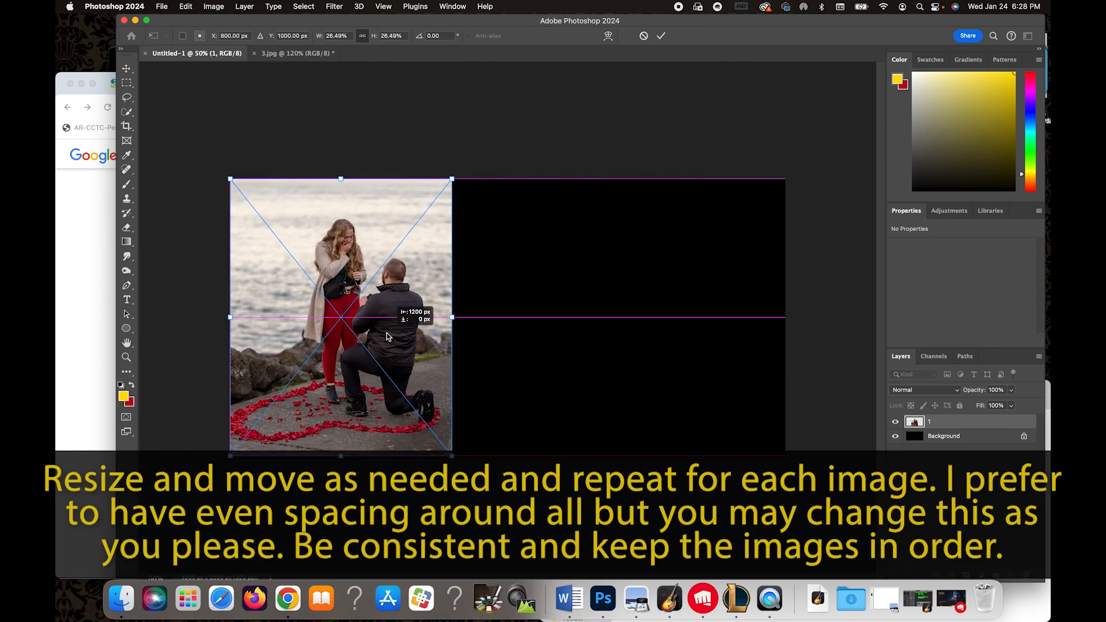
Scale 1.jpg down to about 24% and position it near the canvas's upper-left corner, committing the transform.
{"action": "left_click_drag", "start_coordinate": [386, 333], "coordinate": [386, 333]}
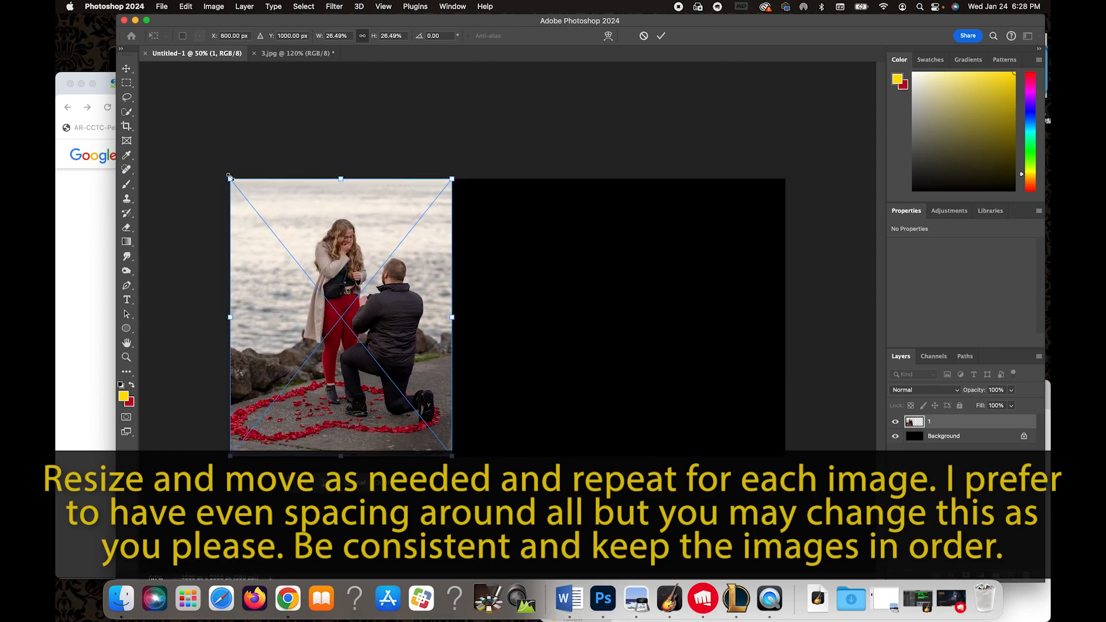
{"action": "left_click_drag", "start_coordinate": [228, 178], "coordinate": [228, 180]}
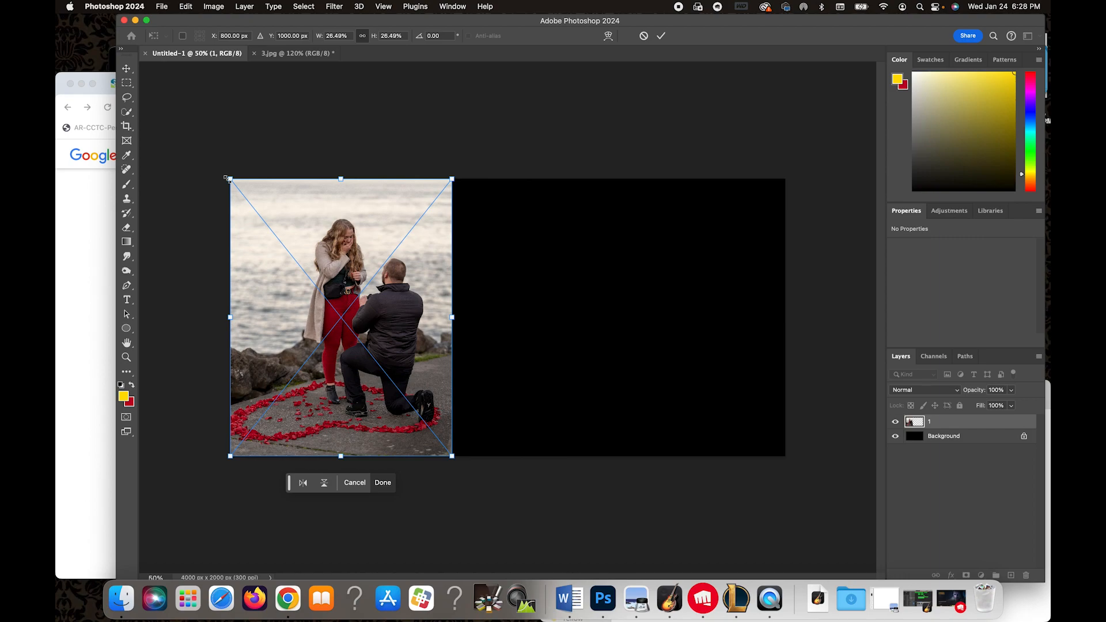
{"action": "left_click_drag", "start_coordinate": [339, 176], "coordinate": [338, 199]}
{"action": "left_click_drag", "start_coordinate": [346, 269], "coordinate": [345, 258]}
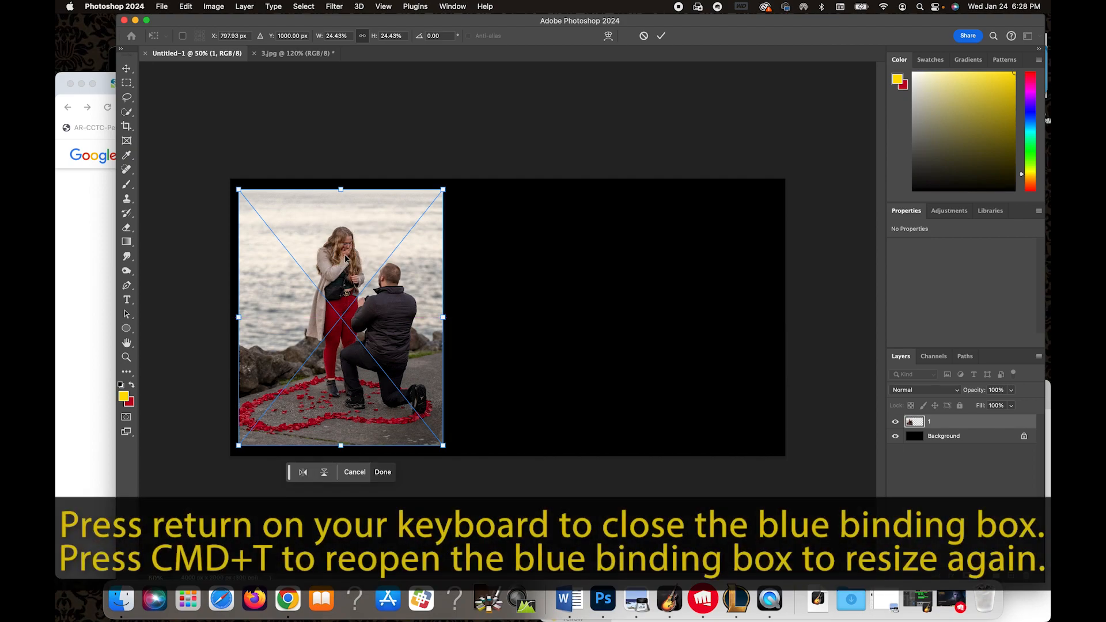
{"action": "key", "text": "Return"}
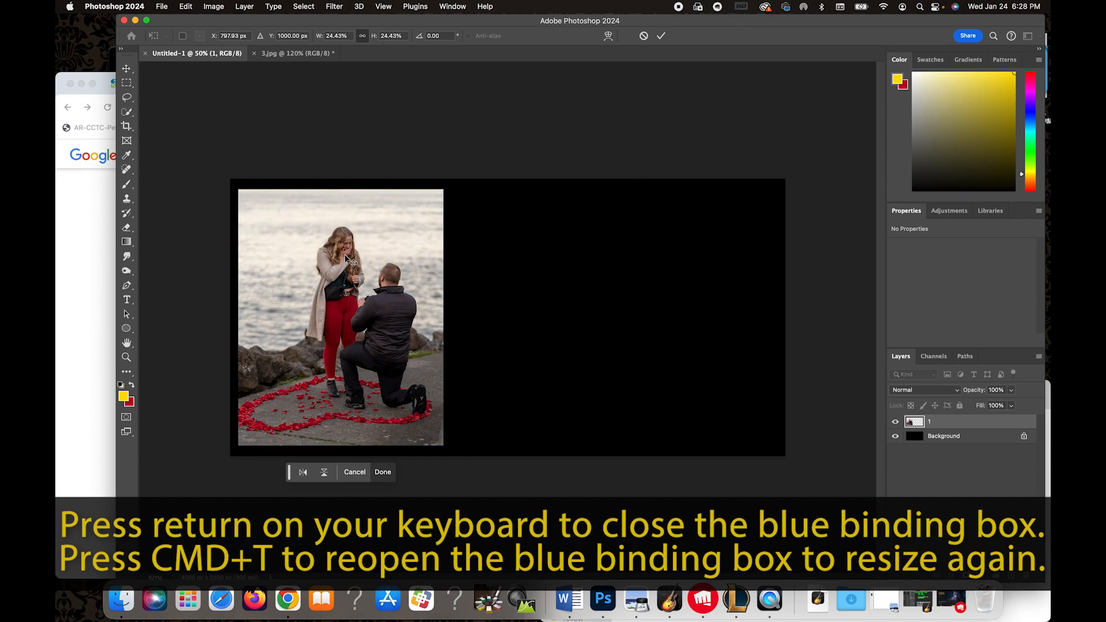
Place 2.jpg onto the canvas, scale it down and position it beside the first photo, committing the transform.
{"action": "left_click", "coordinate": [122, 600]}
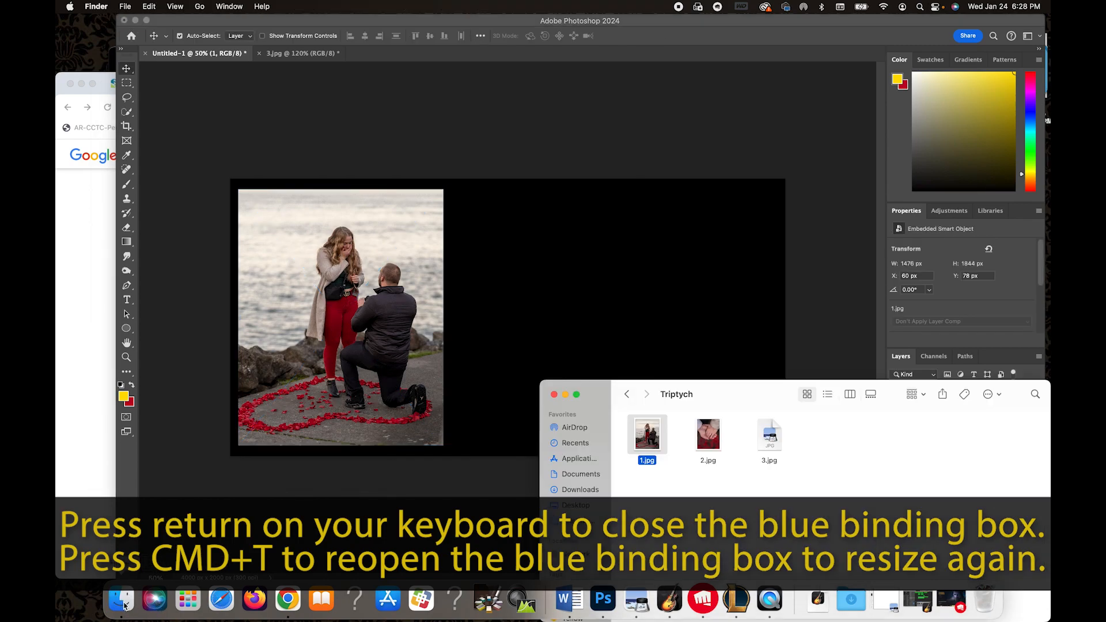
{"action": "left_click_drag", "start_coordinate": [711, 425], "coordinate": [574, 292]}
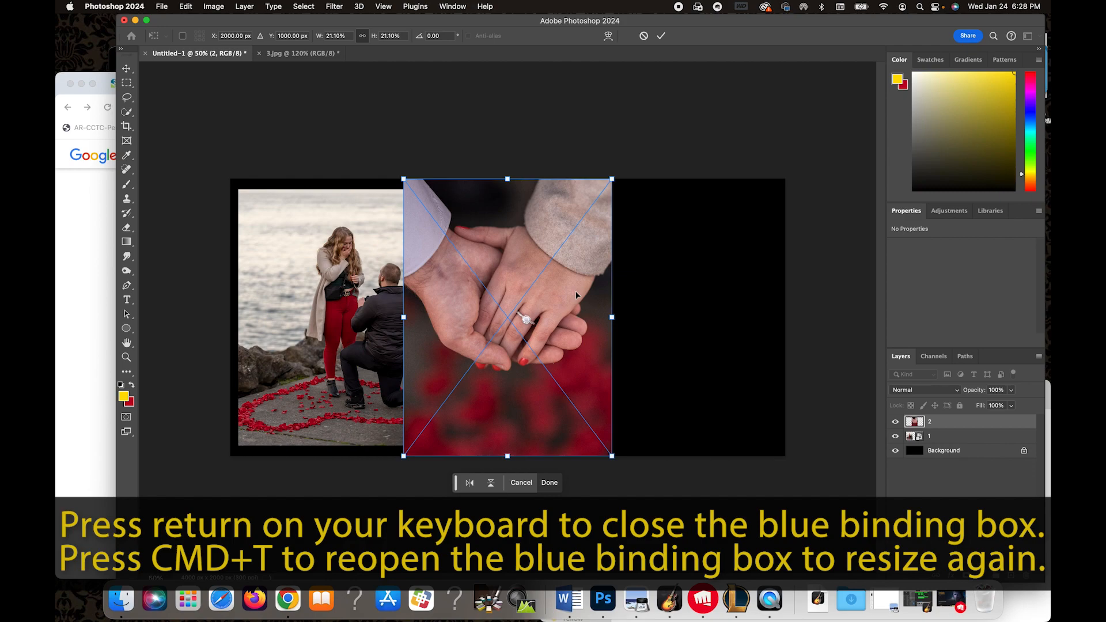
{"action": "left_click_drag", "start_coordinate": [512, 198], "coordinate": [351, 214]}
{"action": "left_click_drag", "start_coordinate": [447, 465], "coordinate": [434, 443]}
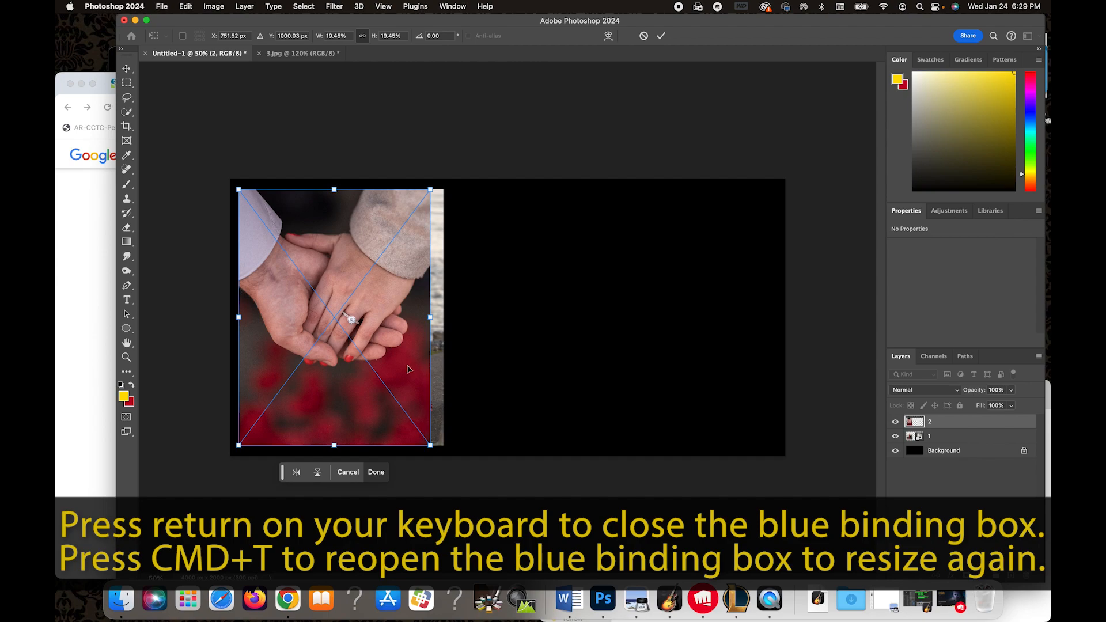
{"action": "left_click_drag", "start_coordinate": [401, 351], "coordinate": [573, 353]}
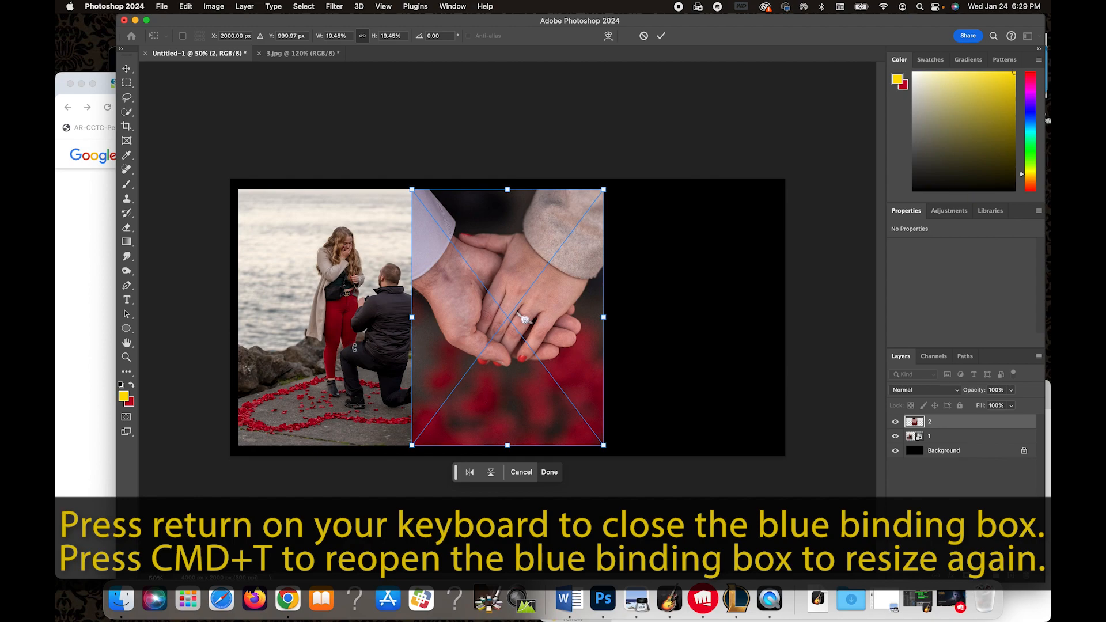
{"action": "key", "text": "Return"}
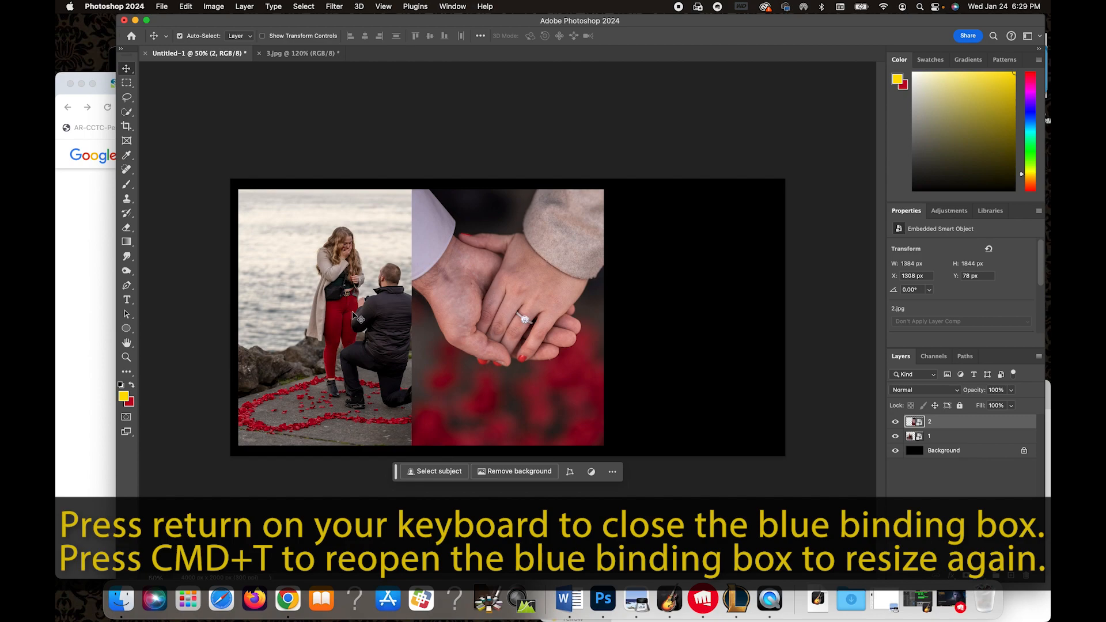
Scale the first photo down to about 21%, keeping it at the canvas's left side.
{"action": "left_click", "coordinate": [351, 312]}
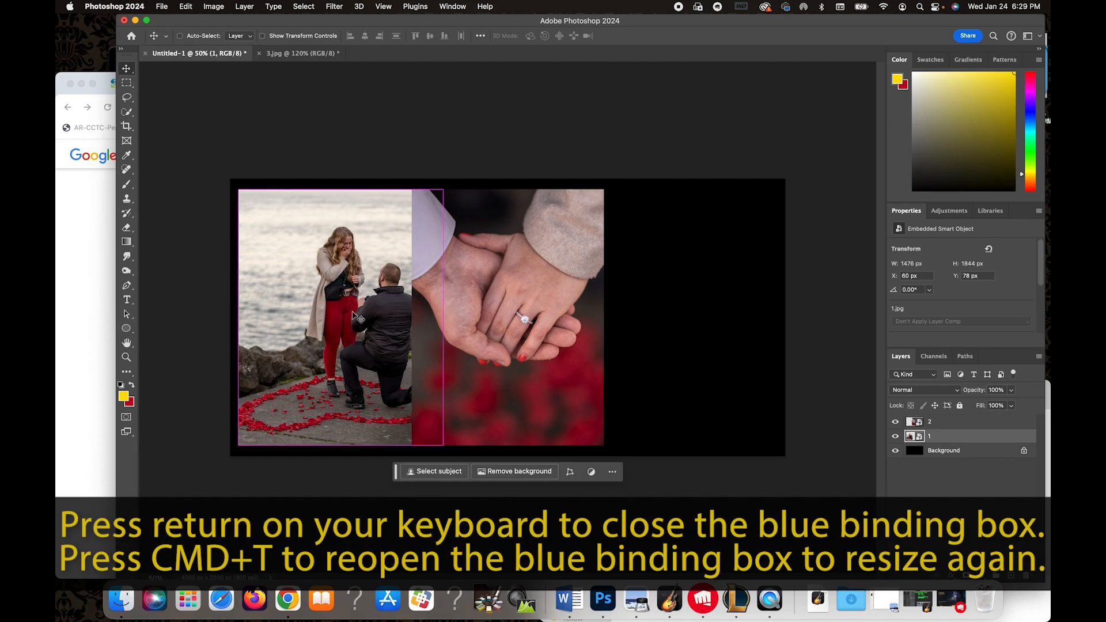
{"action": "key", "text": "super+t"}
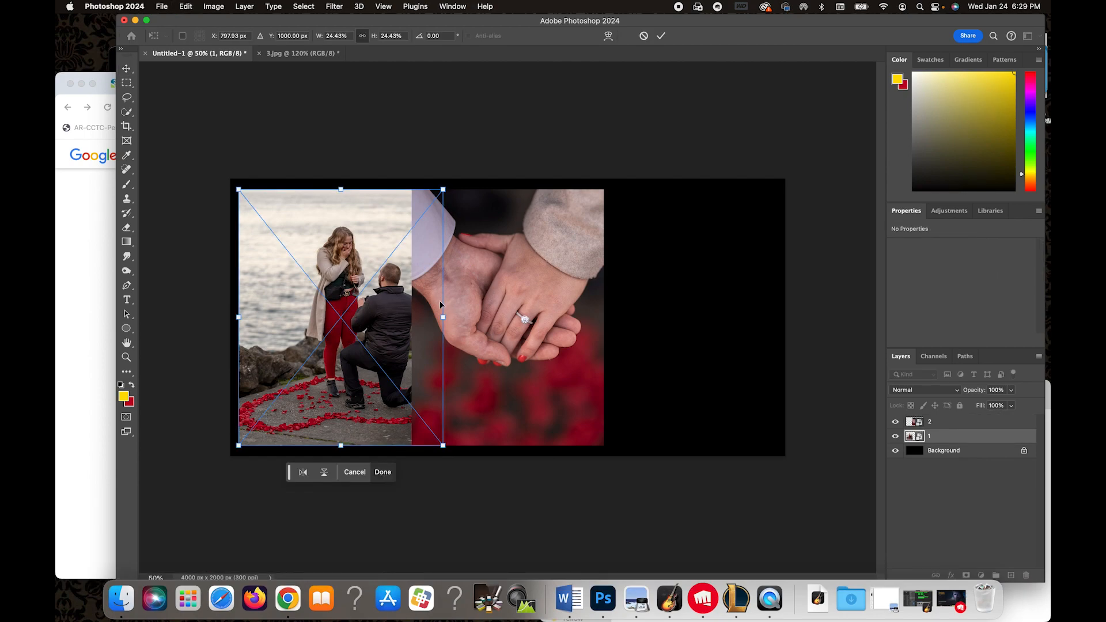
{"action": "left_click_drag", "start_coordinate": [444, 317], "coordinate": [413, 318]}
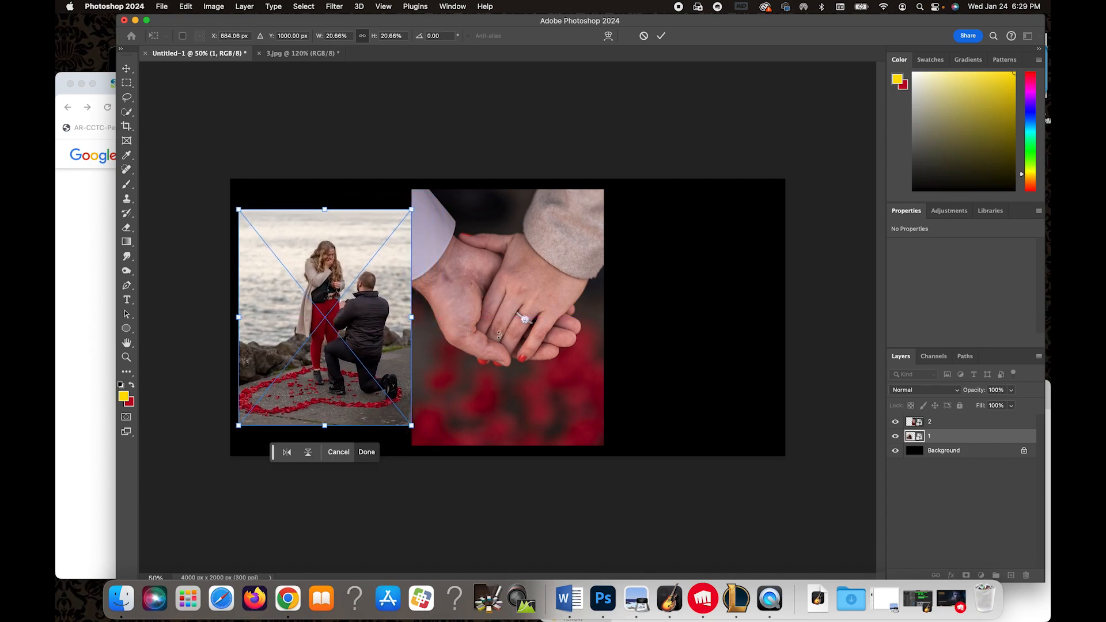
{"action": "left_click", "coordinate": [660, 36]}
Scale the second photo to match the first and move it right, leaving a gap between them.
{"action": "left_click", "coordinate": [537, 302]}
{"action": "key", "text": "super+t"}
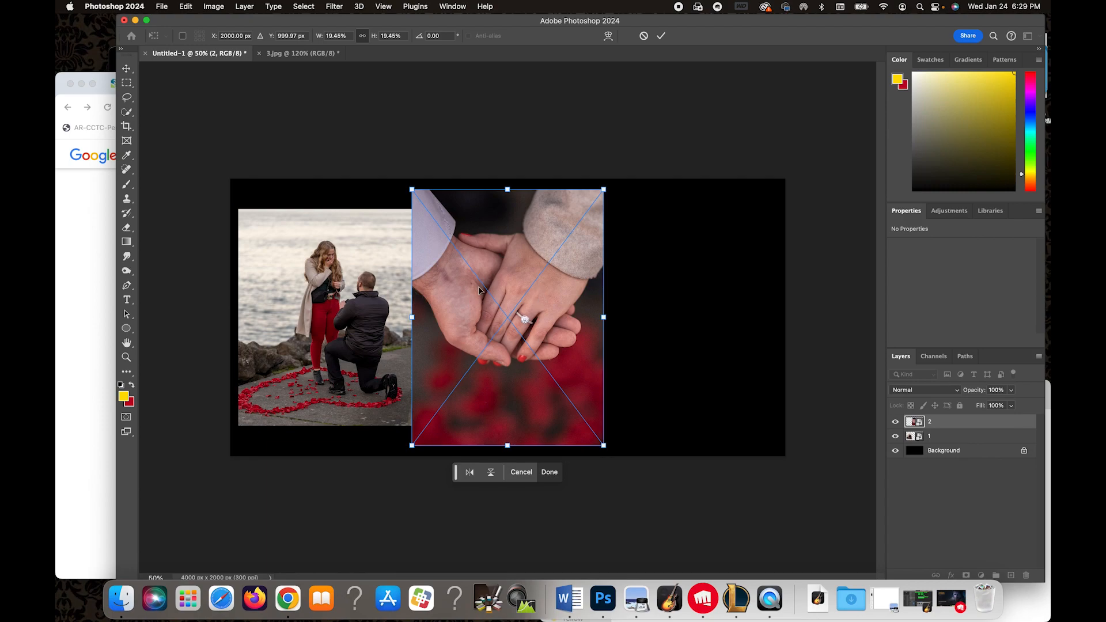
{"action": "left_click_drag", "start_coordinate": [413, 316], "coordinate": [441, 322]}
{"action": "left_click_drag", "start_coordinate": [502, 273], "coordinate": [487, 252]}
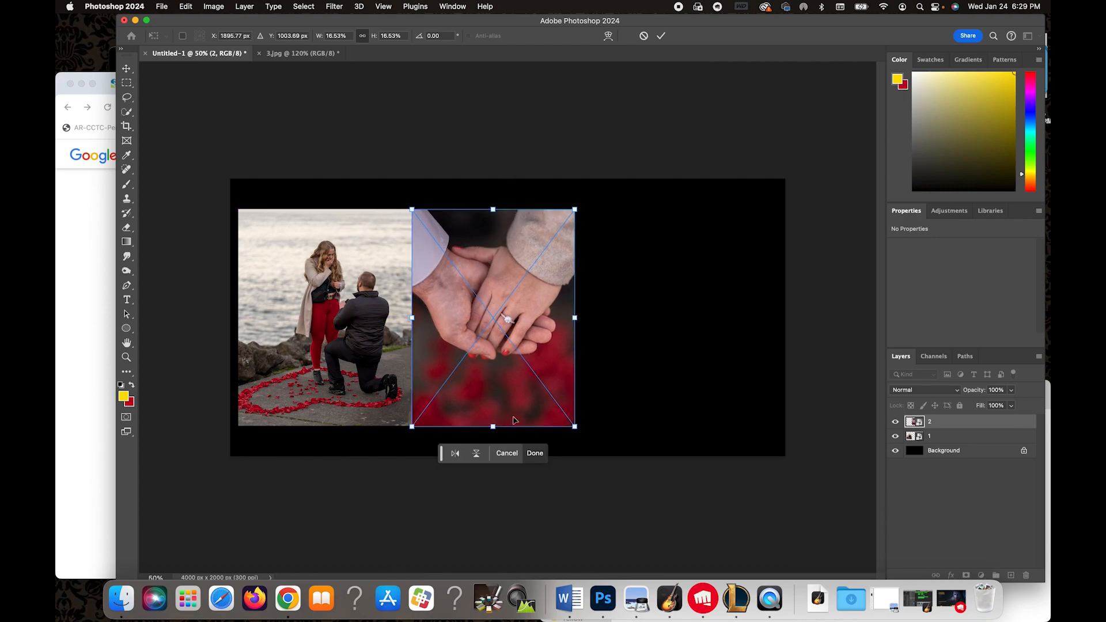
{"action": "left_click_drag", "start_coordinate": [497, 426], "coordinate": [495, 425]}
{"action": "left_click_drag", "start_coordinate": [500, 373], "coordinate": [512, 367]}
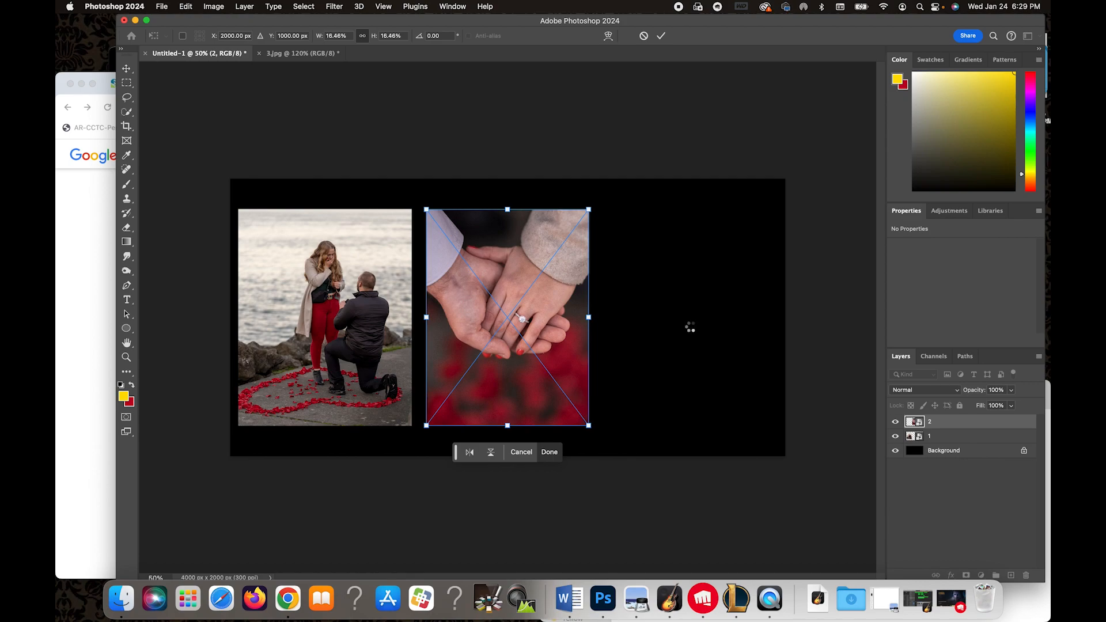
{"action": "key", "text": "Return"}
Place 3.jpg onto the canvas and scale it to match the other two photos.
{"action": "left_click", "coordinate": [123, 600]}
{"action": "left_click_drag", "start_coordinate": [773, 437], "coordinate": [696, 299]}
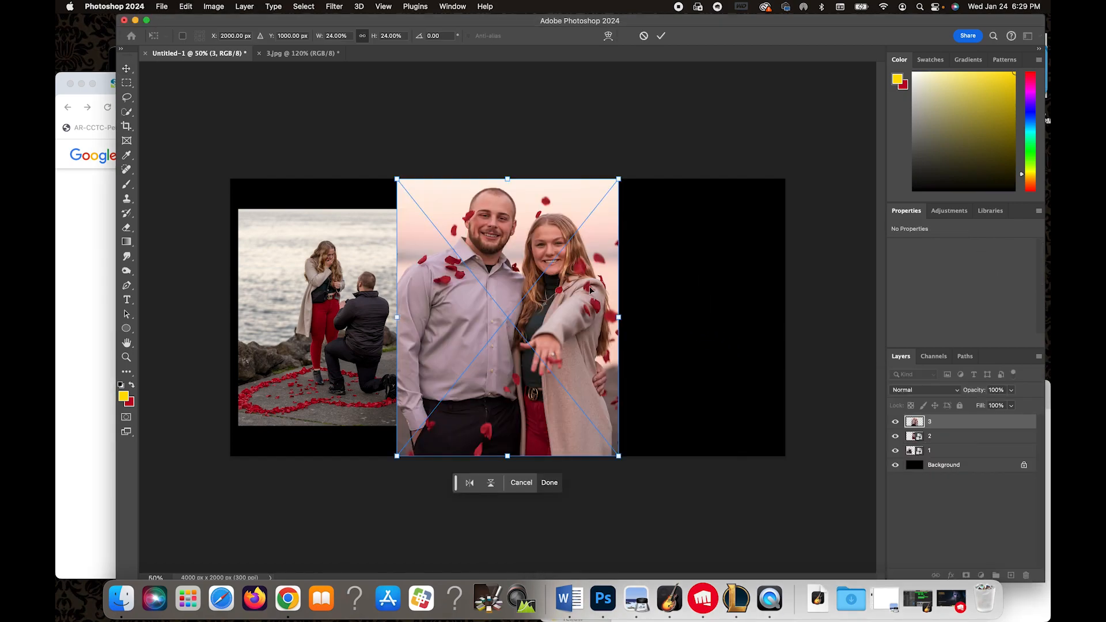
{"action": "left_click_drag", "start_coordinate": [541, 325], "coordinate": [387, 359]}
{"action": "left_click_drag", "start_coordinate": [460, 488], "coordinate": [401, 436]}
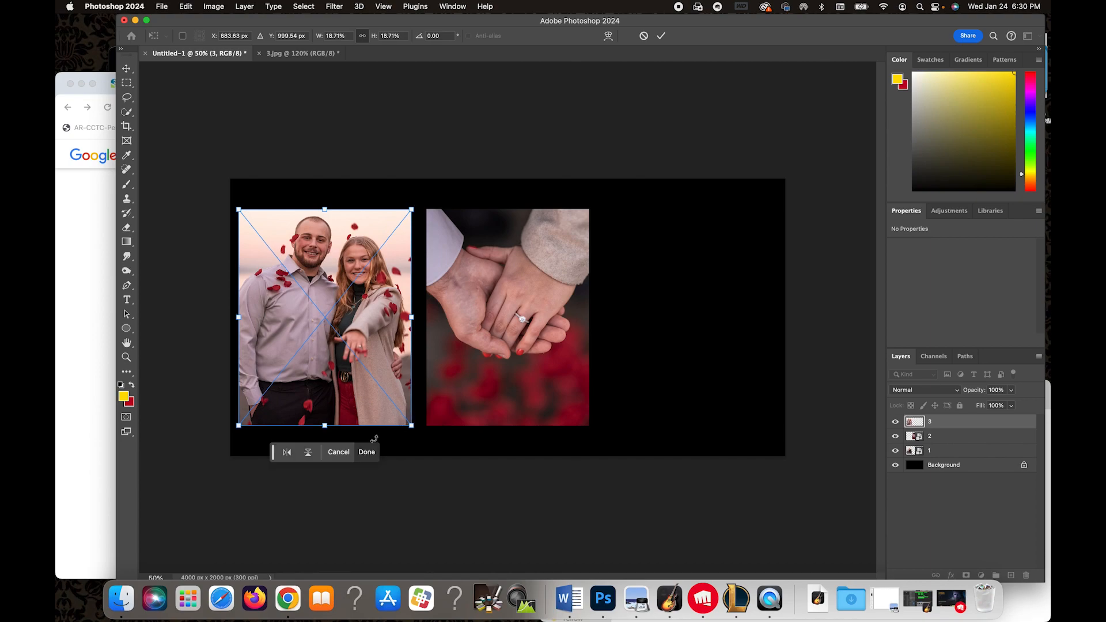
{"action": "left_click_drag", "start_coordinate": [325, 425], "coordinate": [325, 426]}
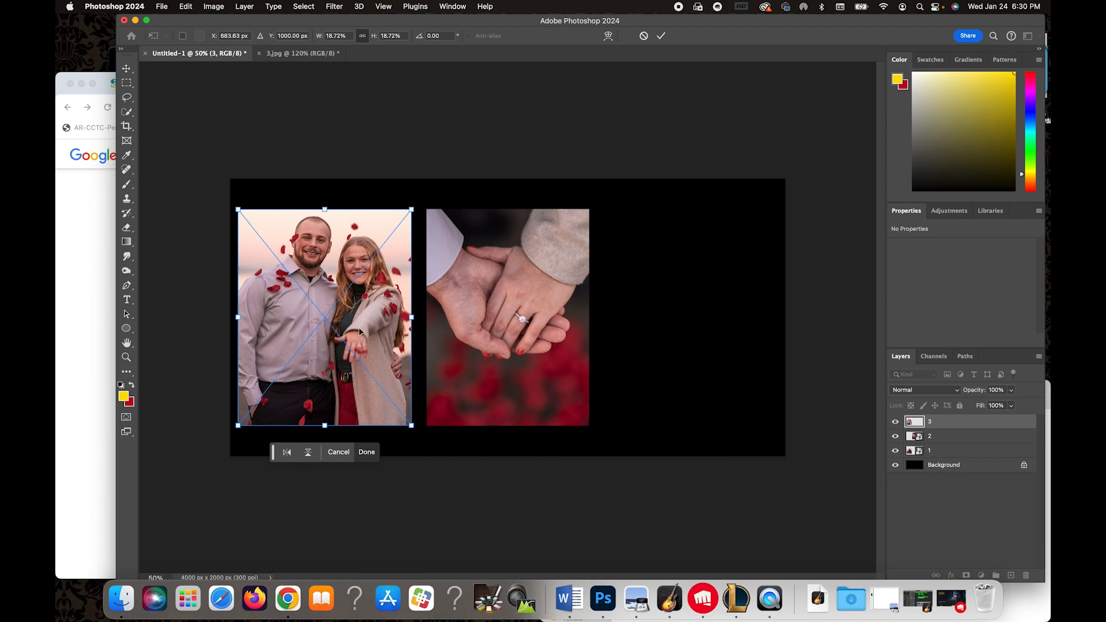
Move the third photo to the canvas's right side, nudge it right for even spacing, and commit the transform.
{"action": "left_click_drag", "start_coordinate": [362, 321], "coordinate": [730, 321]}
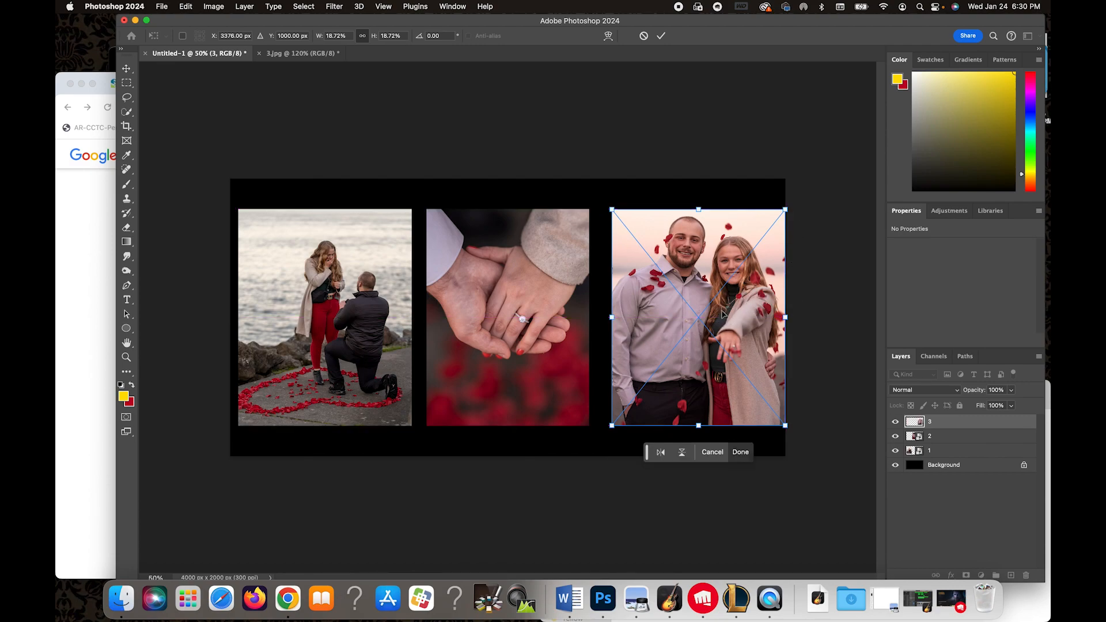
{"action": "left_click_drag", "start_coordinate": [725, 317], "coordinate": [704, 318]}
{"action": "key", "text": "Right"}
{"action": "key", "text": "Right"}
{"action": "key", "text": "Right"}
{"action": "key", "text": "Right"}
{"action": "key", "text": "Right"}
{"action": "key", "text": "Right"}
{"action": "key", "text": "Right"}
{"action": "key", "text": "Right"}
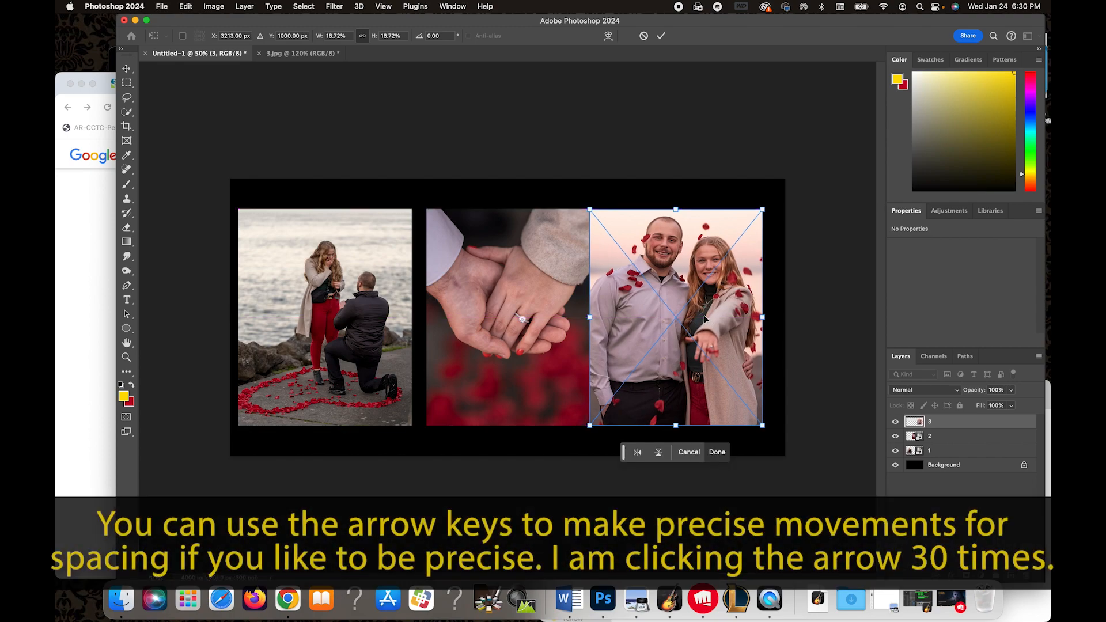
{"action": "key", "text": "Right"}
{"action": "key", "text": "Right"}
{"action": "key", "text": "Right"}
{"action": "key", "text": "Right"}
{"action": "key", "text": "Right"}
{"action": "key", "text": "Right"}
{"action": "key", "text": "Right"}
{"action": "key", "text": "Right"}
{"action": "key", "text": "Right"}
{"action": "key", "text": "Right"}
{"action": "key", "text": "Right"}
{"action": "key", "text": "Right"}
{"action": "key", "text": "Right"}
{"action": "key", "text": "Right"}
{"action": "key", "text": "Right"}
{"action": "key", "text": "Right"}
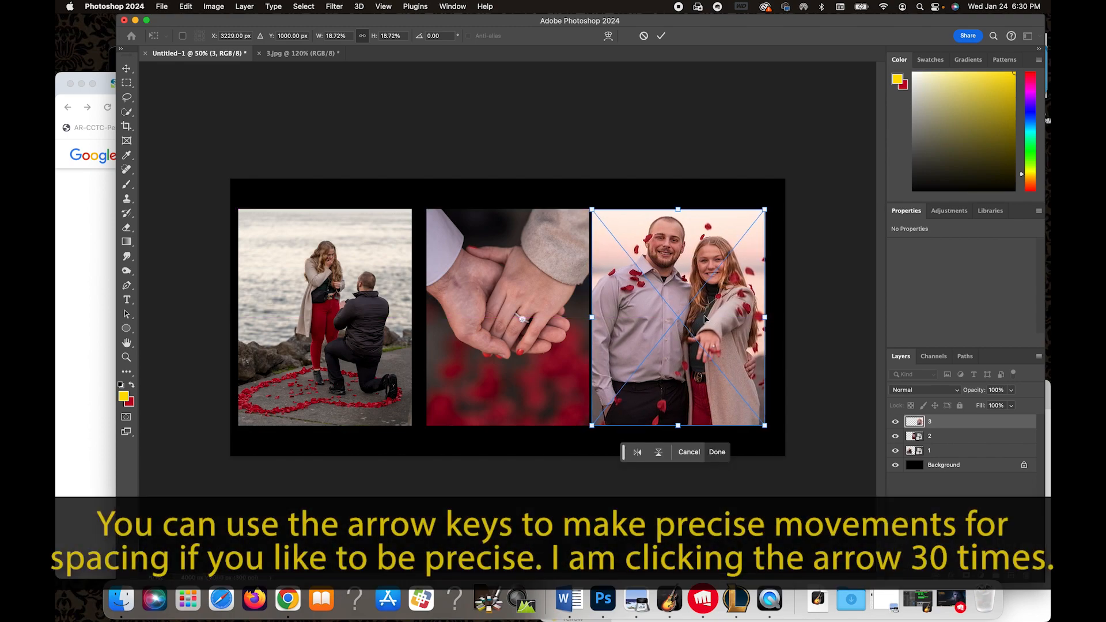
{"action": "key", "text": "Right"}
{"action": "key", "text": "Right"}
{"action": "key", "text": "Right"}
{"action": "key", "text": "Right"}
{"action": "key", "text": "Right"}
{"action": "key", "text": "Right"}
{"action": "key", "text": "Right"}
{"action": "key", "text": "Right"}
{"action": "key", "text": "Right"}
{"action": "key", "text": "Right"}
{"action": "key", "text": "Right"}
{"action": "key", "text": "Right"}
{"action": "key", "text": "Right"}
{"action": "key", "text": "Right"}
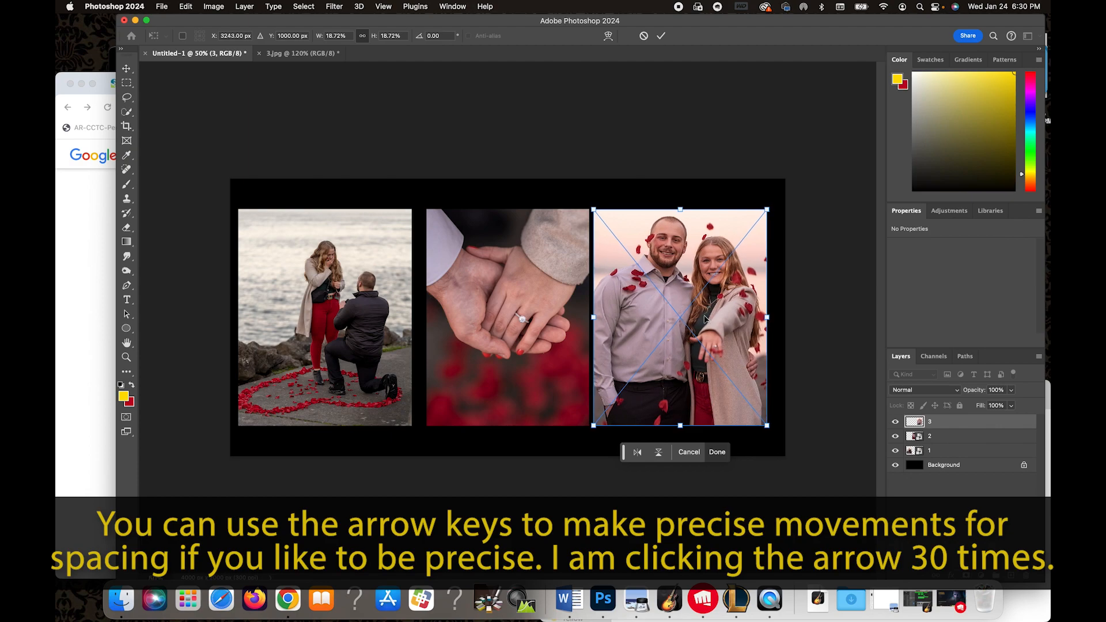
{"action": "key", "text": "Right"}
{"action": "key", "text": "Right"}
{"action": "key", "text": "Right"}
{"action": "key", "text": "Right"}
{"action": "key", "text": "Right"}
{"action": "key", "text": "Right"}
{"action": "key", "text": "Right"}
{"action": "key", "text": "Right"}
{"action": "key", "text": "Right"}
{"action": "key", "text": "Right"}
{"action": "key", "text": "Right"}
{"action": "key", "text": "Right"}
{"action": "key", "text": "Right"}
{"action": "key", "text": "Right"}
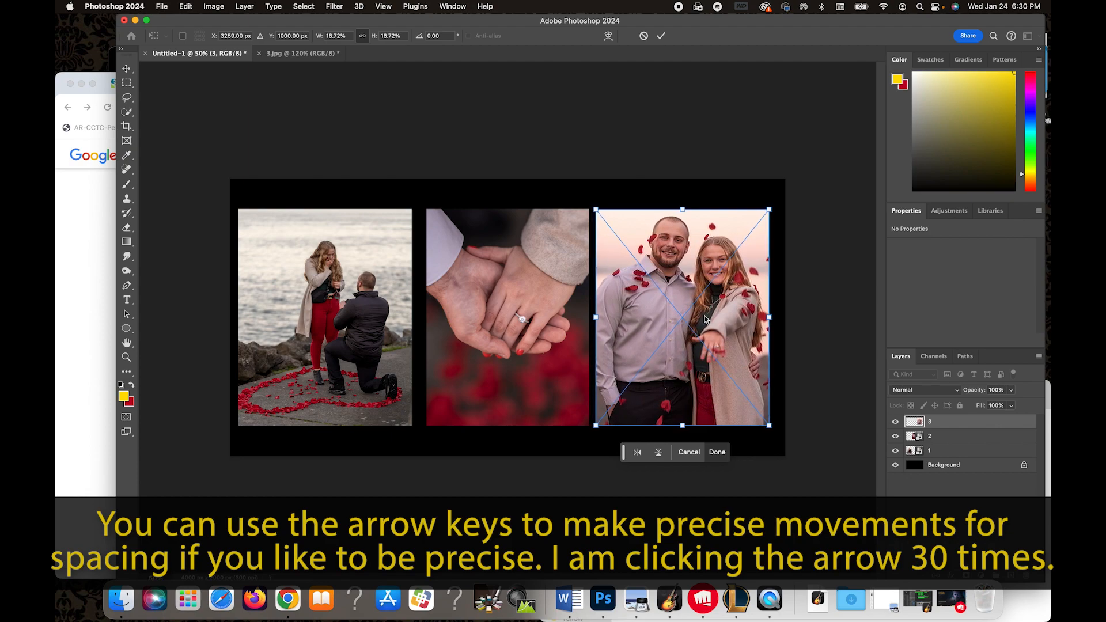
{"action": "key", "text": "Right"}
{"action": "key", "text": "Right"}
{"action": "key", "text": "Right"}
{"action": "key", "text": "Right"}
{"action": "key", "text": "Right"}
{"action": "key", "text": "Right"}
{"action": "key", "text": "Right"}
{"action": "key", "text": "Right"}
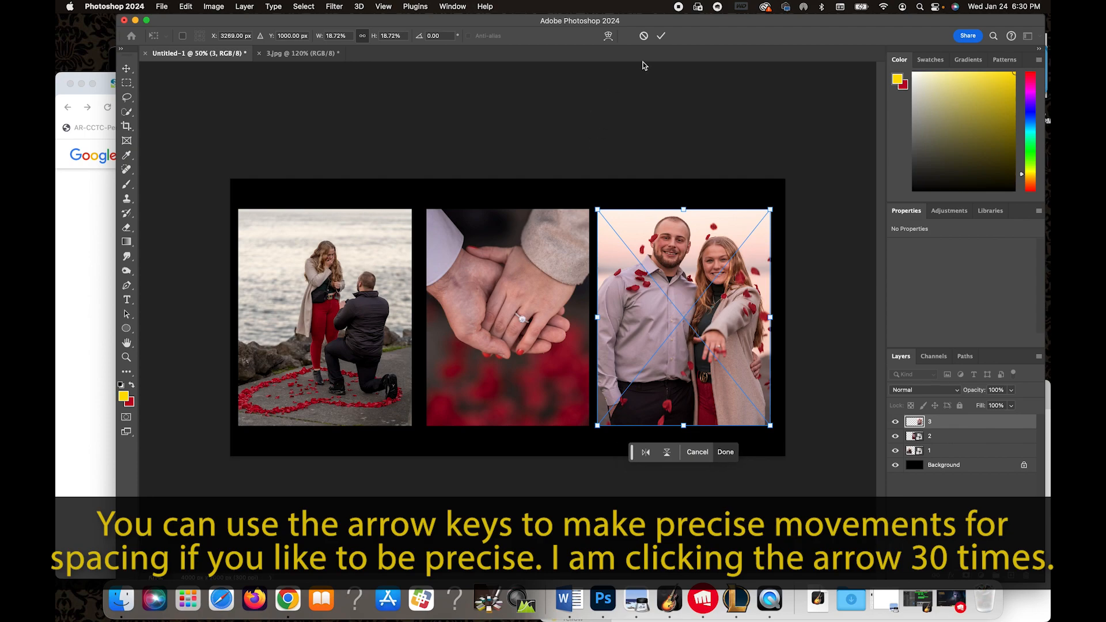
{"action": "left_click", "coordinate": [661, 36]}
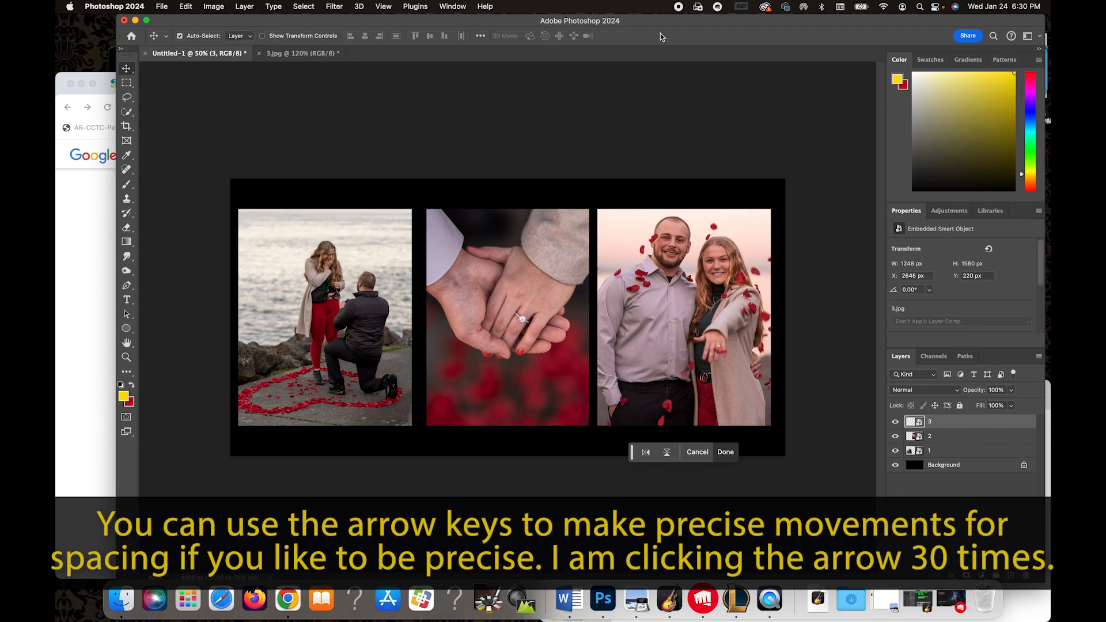
Select the first photo and nudge it left so the gaps between all three photos are even.
{"action": "left_click", "coordinate": [341, 279]}
{"action": "left_click_drag", "start_coordinate": [341, 279], "coordinate": [354, 281]}
{"action": "key", "text": "Left"}
{"action": "key", "text": "Left"}
{"action": "key", "text": "Left"}
{"action": "key", "text": "Left"}
{"action": "key", "text": "Left"}
{"action": "key", "text": "Left"}
{"action": "key", "text": "Left"}
{"action": "key", "text": "Left"}
{"action": "key", "text": "Left"}
{"action": "key", "text": "Left"}
{"action": "key", "text": "Left"}
{"action": "key", "text": "Left"}
{"action": "key", "text": "Left"}
{"action": "key", "text": "Left"}
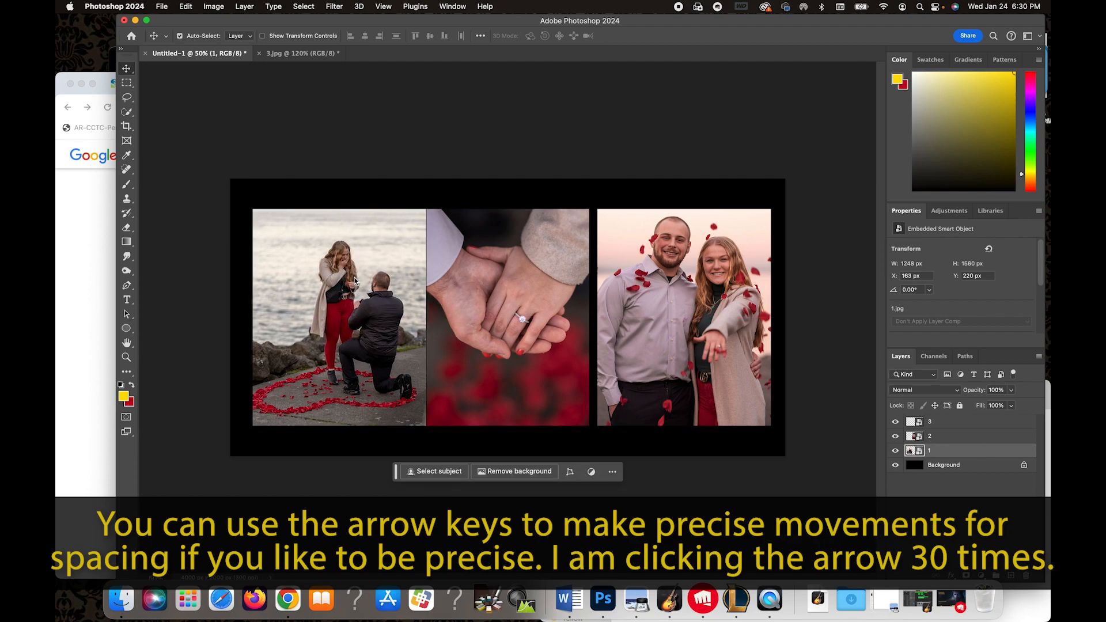
{"action": "key", "text": "Left"}
{"action": "key", "text": "Left"}
{"action": "key", "text": "Left"}
{"action": "key", "text": "Left"}
{"action": "key", "text": "Left"}
{"action": "key", "text": "Left"}
{"action": "key", "text": "Left"}
{"action": "key", "text": "Left"}
{"action": "key", "text": "Left"}
{"action": "key", "text": "Left"}
{"action": "key", "text": "Left"}
{"action": "key", "text": "Left"}
{"action": "key", "text": "Left"}
{"action": "key", "text": "Left"}
{"action": "key", "text": "Left"}
{"action": "key", "text": "Left"}
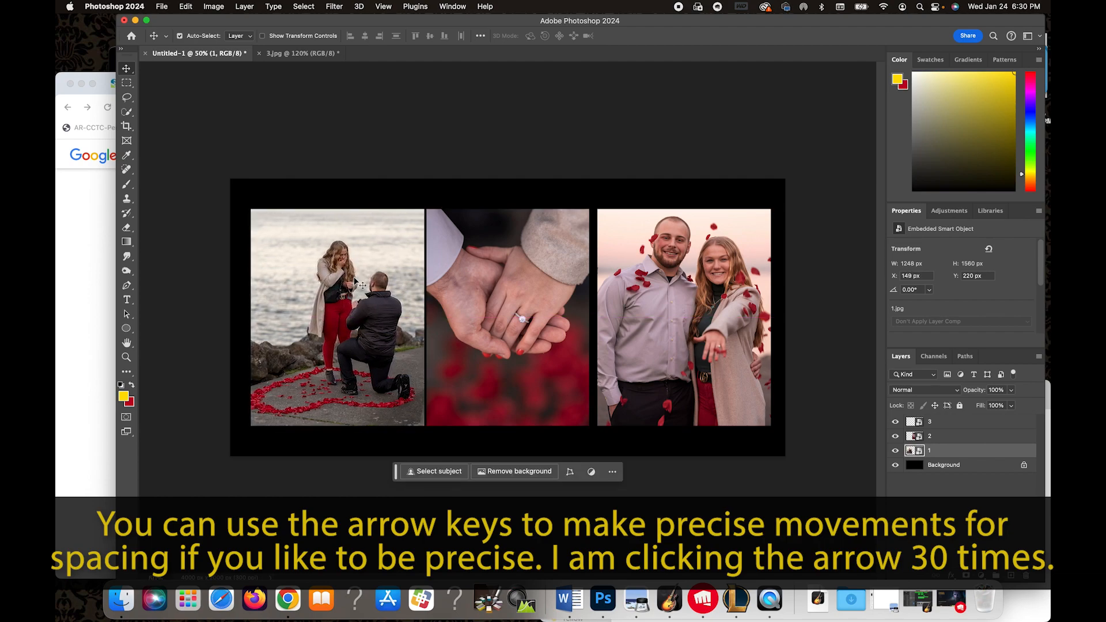
{"action": "key", "text": "Left"}
{"action": "key", "text": "Left"}
{"action": "key", "text": "Left"}
{"action": "key", "text": "Left"}
{"action": "key", "text": "Left"}
{"action": "key", "text": "Left"}
{"action": "key", "text": "Left"}
{"action": "key", "text": "Left"}
{"action": "key", "text": "Left"}
{"action": "key", "text": "Left"}
{"action": "key", "text": "Left"}
{"action": "key", "text": "Left"}
{"action": "key", "text": "Left"}
{"action": "key", "text": "Left"}
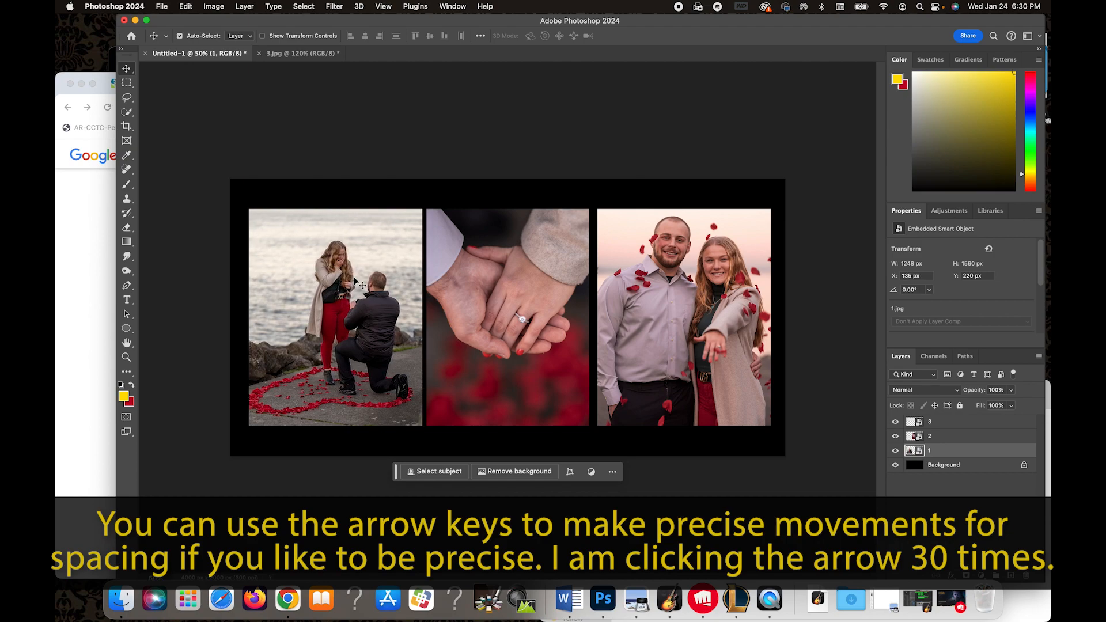
{"action": "key", "text": "Left"}
{"action": "key", "text": "Left"}
{"action": "key", "text": "Left"}
{"action": "key", "text": "Left"}
{"action": "key", "text": "Left"}
{"action": "key", "text": "Left"}
{"action": "key", "text": "Left"}
{"action": "key", "text": "Left"}
{"action": "key", "text": "Left"}
{"action": "key", "text": "Left"}
{"action": "key", "text": "Left"}
{"action": "key", "text": "Left"}
{"action": "key", "text": "Left"}
{"action": "key", "text": "Left"}
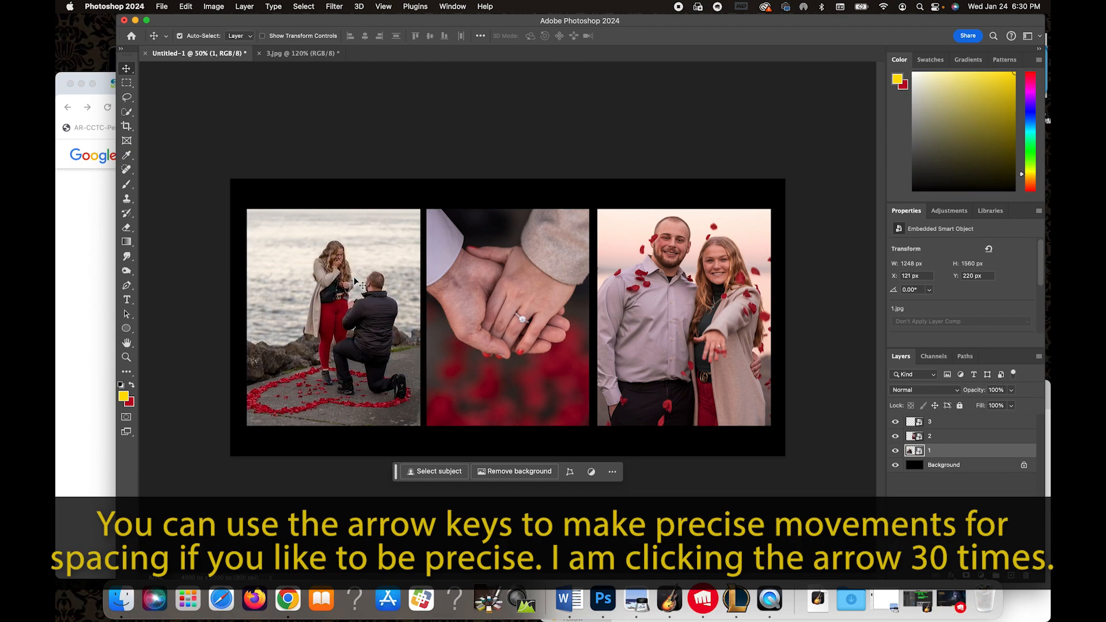
{"action": "key", "text": "Left"}
{"action": "key", "text": "Left"}
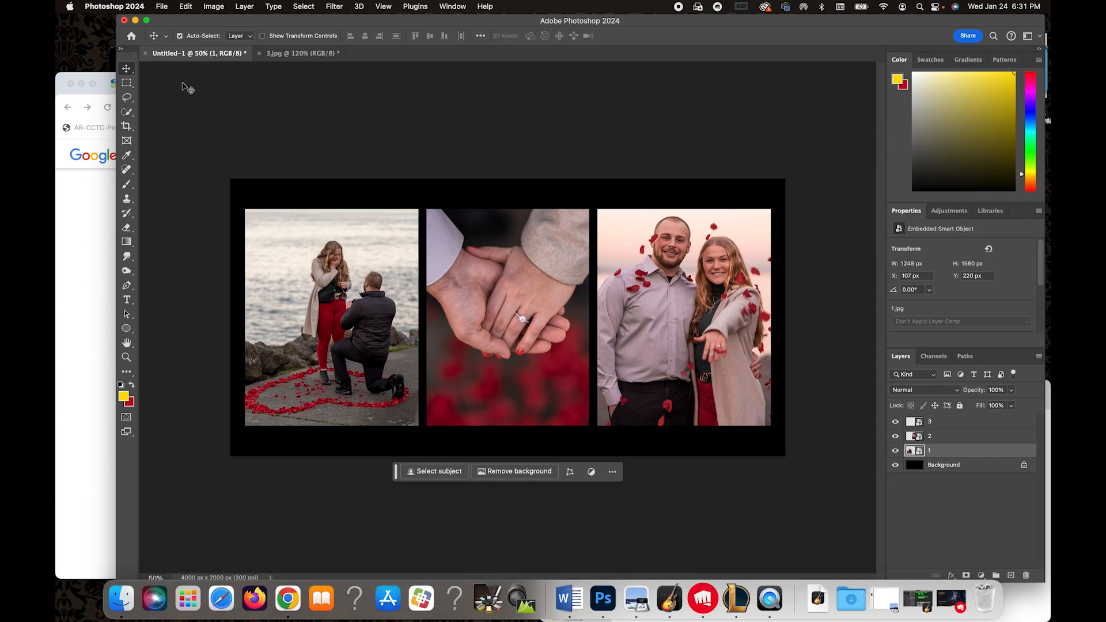
Activate the Crop tool and clear its preset ratio so the crop can be sized freely.
{"action": "left_click", "coordinate": [127, 126]}
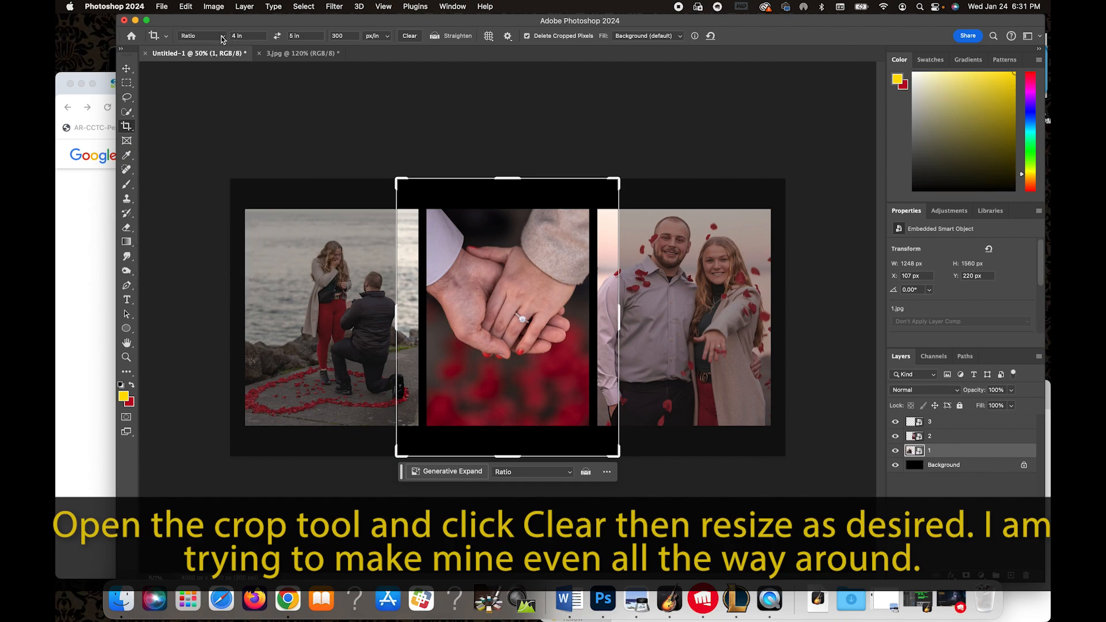
{"action": "left_click", "coordinate": [167, 38]}
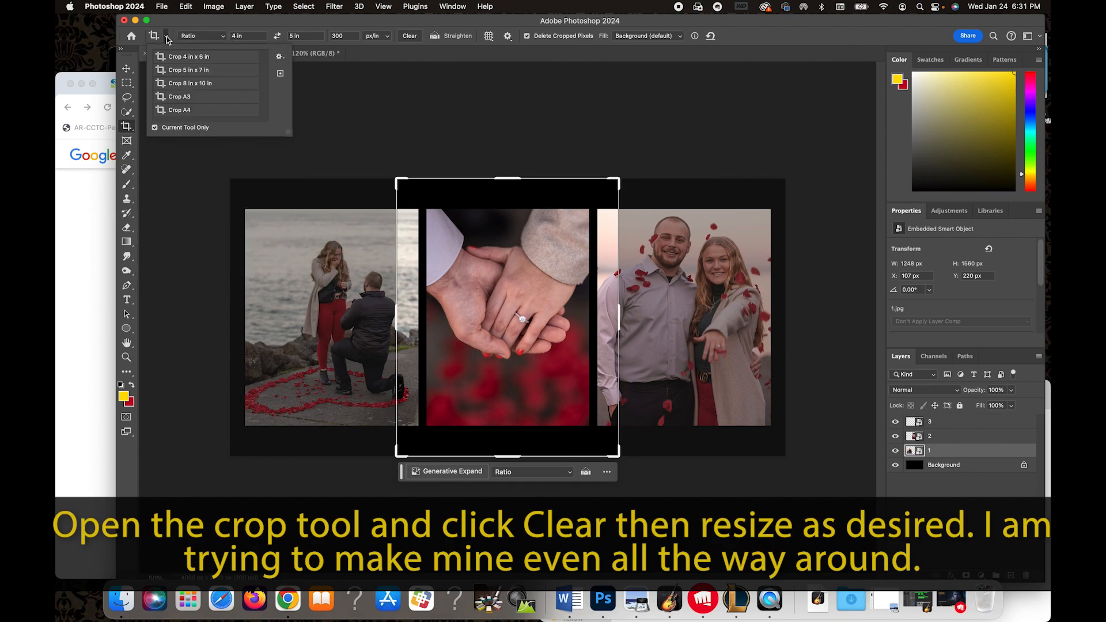
{"action": "left_click", "coordinate": [223, 36]}
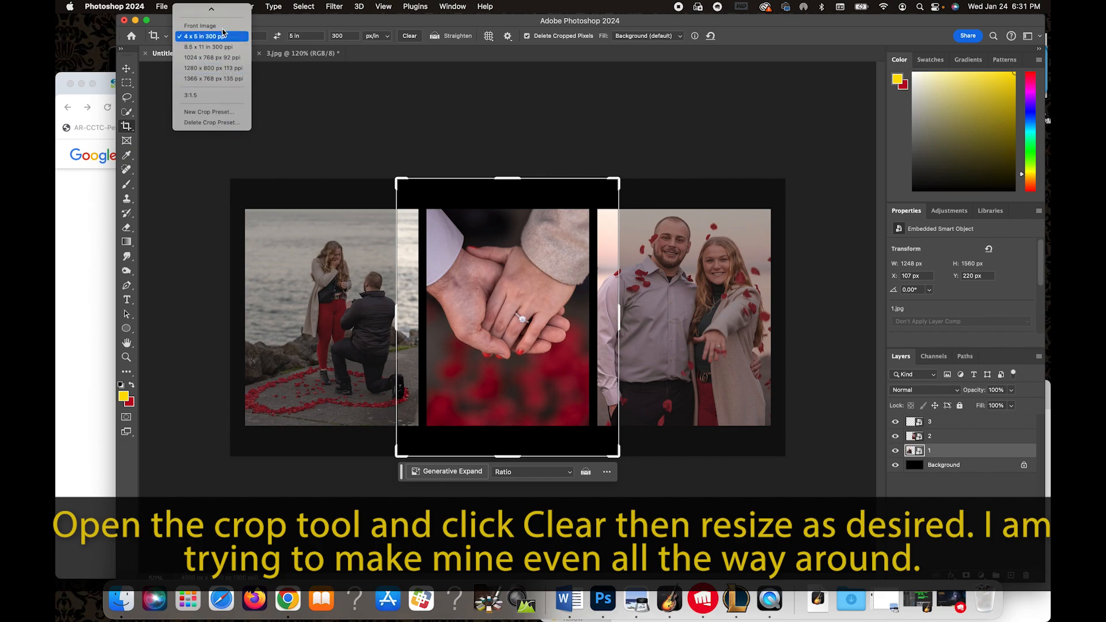
{"action": "scroll", "coordinate": [219, 23], "scroll_direction": "up", "scroll_amount": 5}
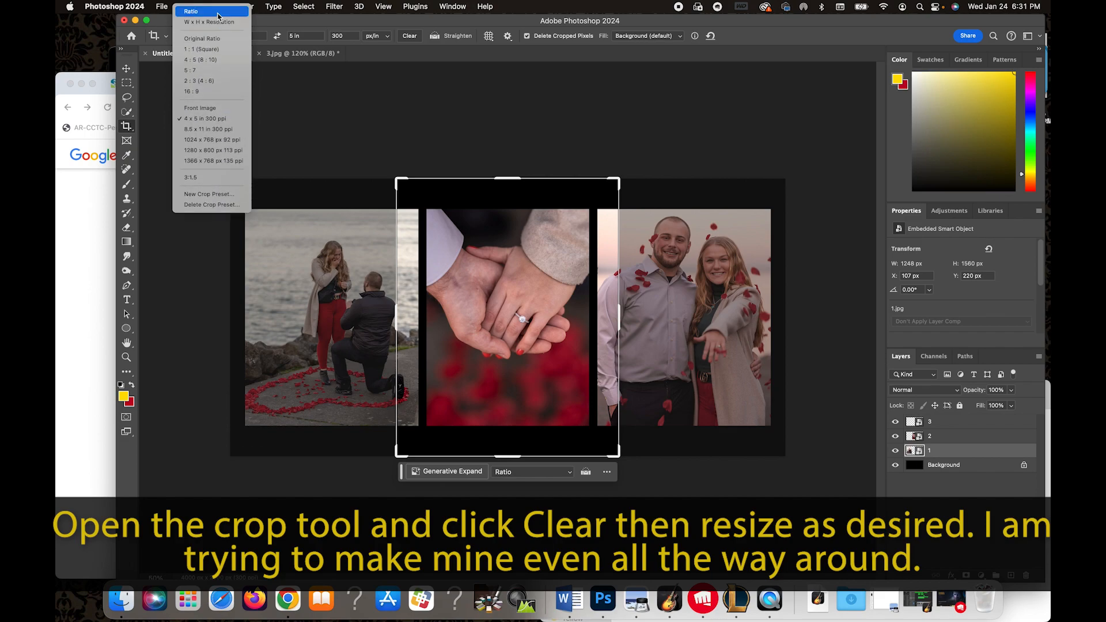
{"action": "left_click", "coordinate": [409, 36]}
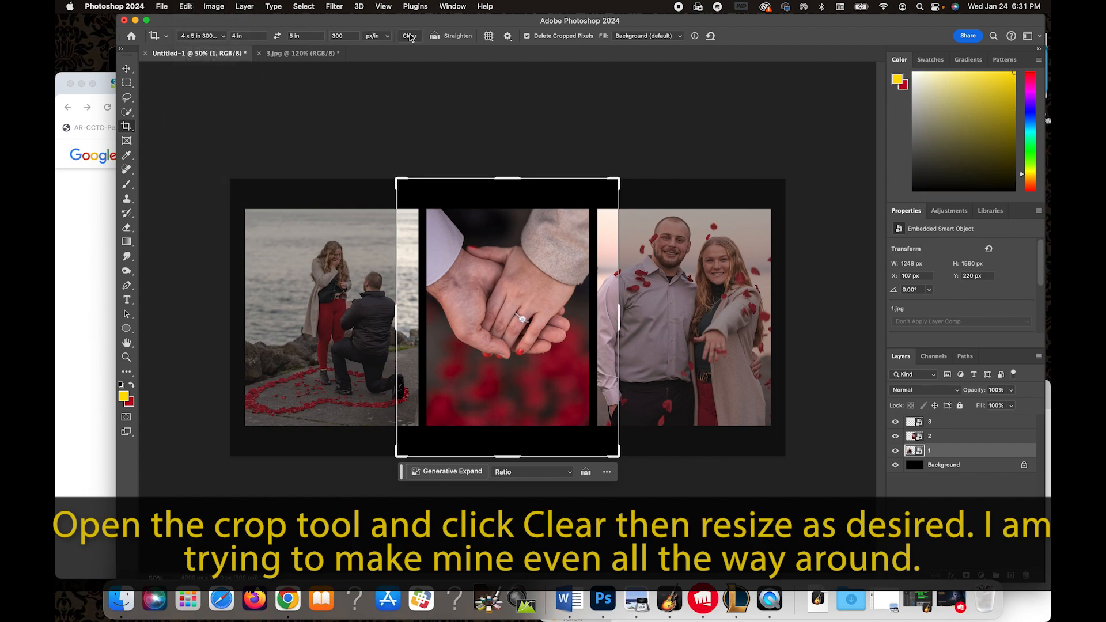
{"action": "left_click", "coordinate": [409, 36]}
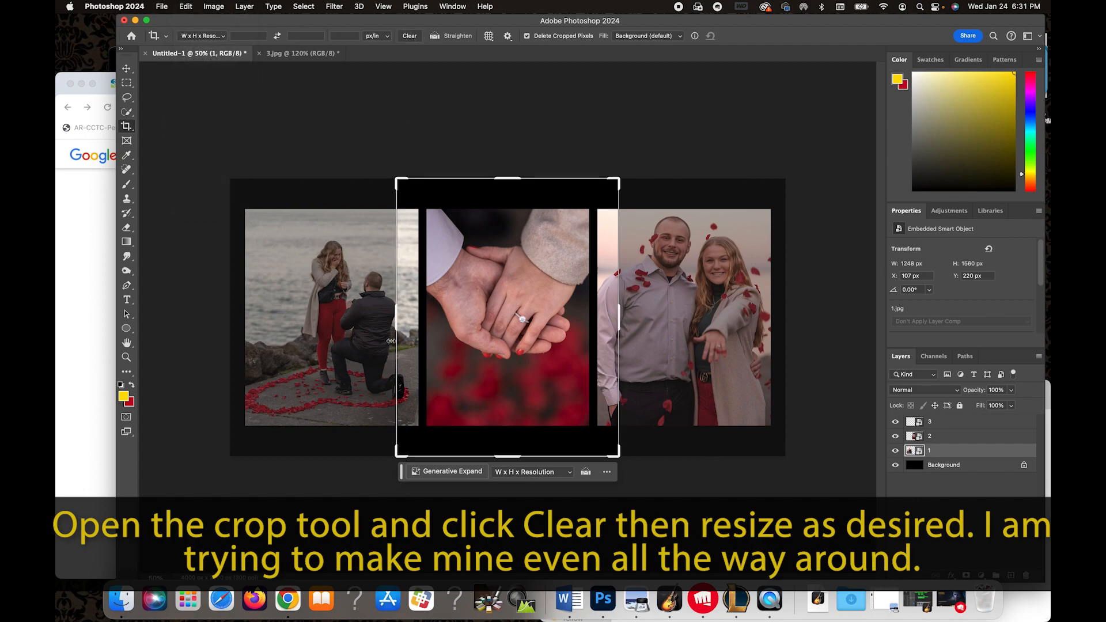
Crop the canvas to about 4000 x 1770 px, leaving even borders around the three photos.
{"action": "left_click_drag", "start_coordinate": [398, 316], "coordinate": [312, 316]}
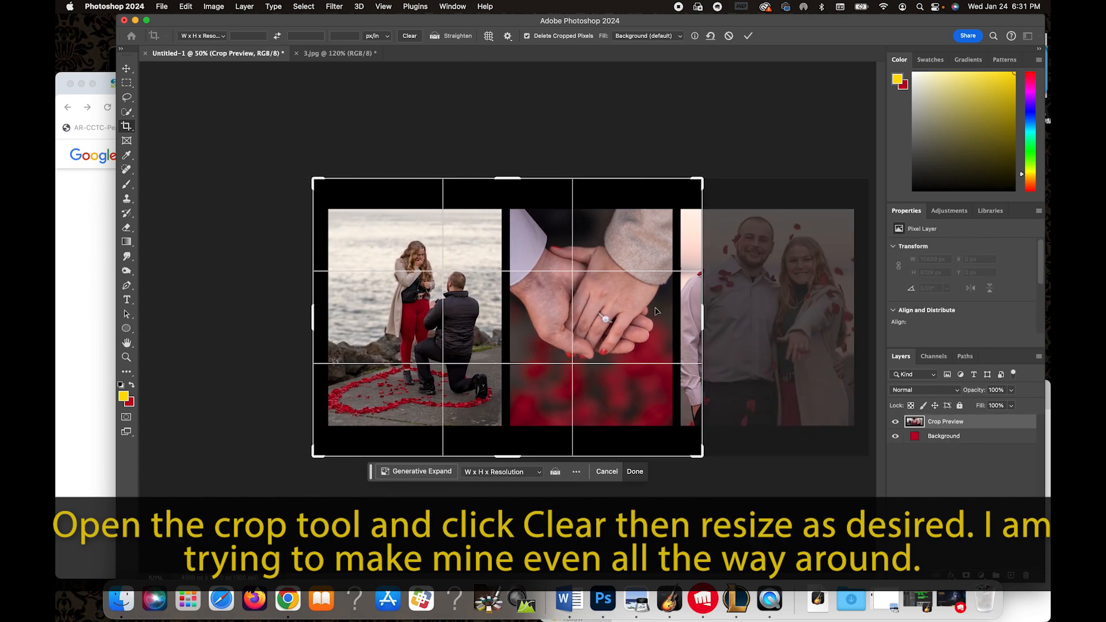
{"action": "left_click_drag", "start_coordinate": [701, 312], "coordinate": [785, 320]}
{"action": "left_click_drag", "start_coordinate": [507, 457], "coordinate": [509, 448]}
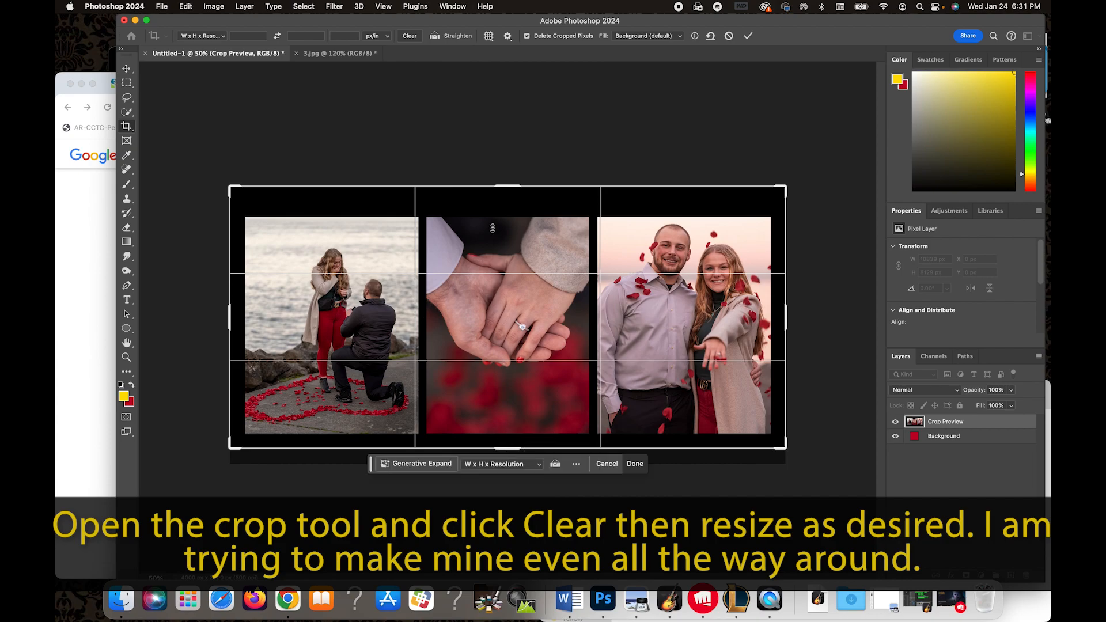
{"action": "left_click_drag", "start_coordinate": [509, 183], "coordinate": [509, 183]}
{"action": "left_click_drag", "start_coordinate": [509, 187], "coordinate": [509, 190]}
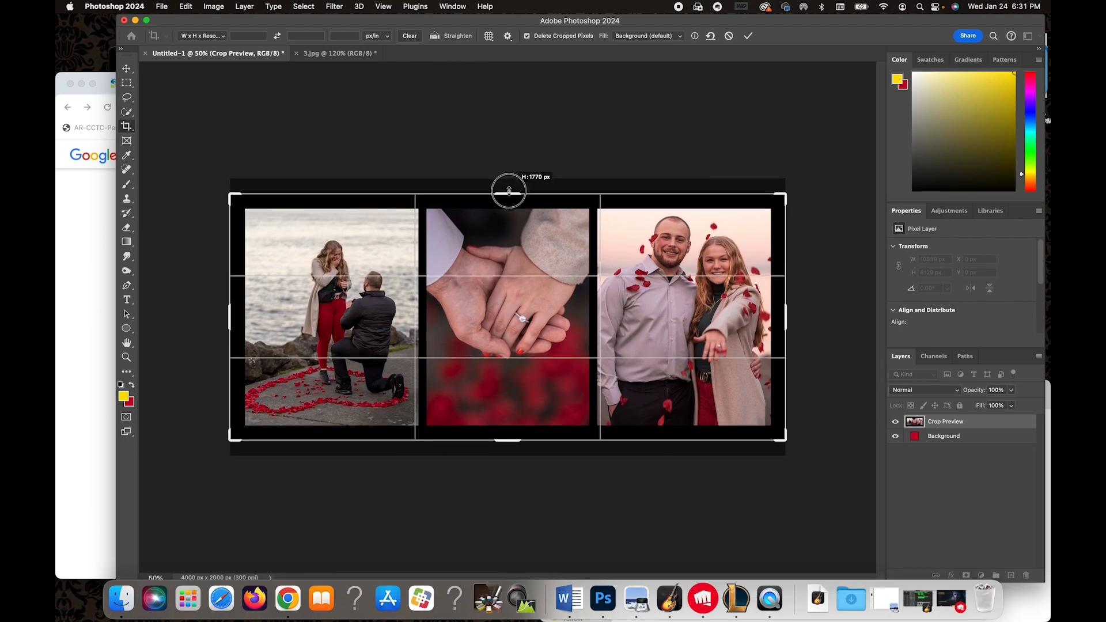
{"action": "key", "text": "Return"}
Add a Solid Color fill layer directly above the Background layer.
{"action": "left_click", "coordinate": [920, 466]}
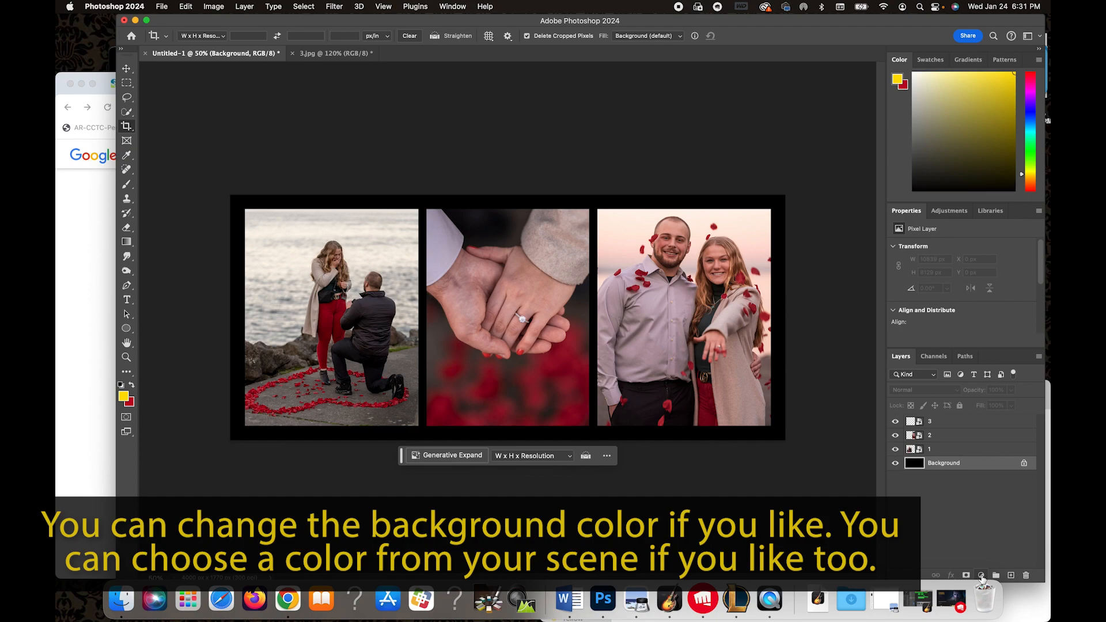
{"action": "left_click", "coordinate": [981, 575]}
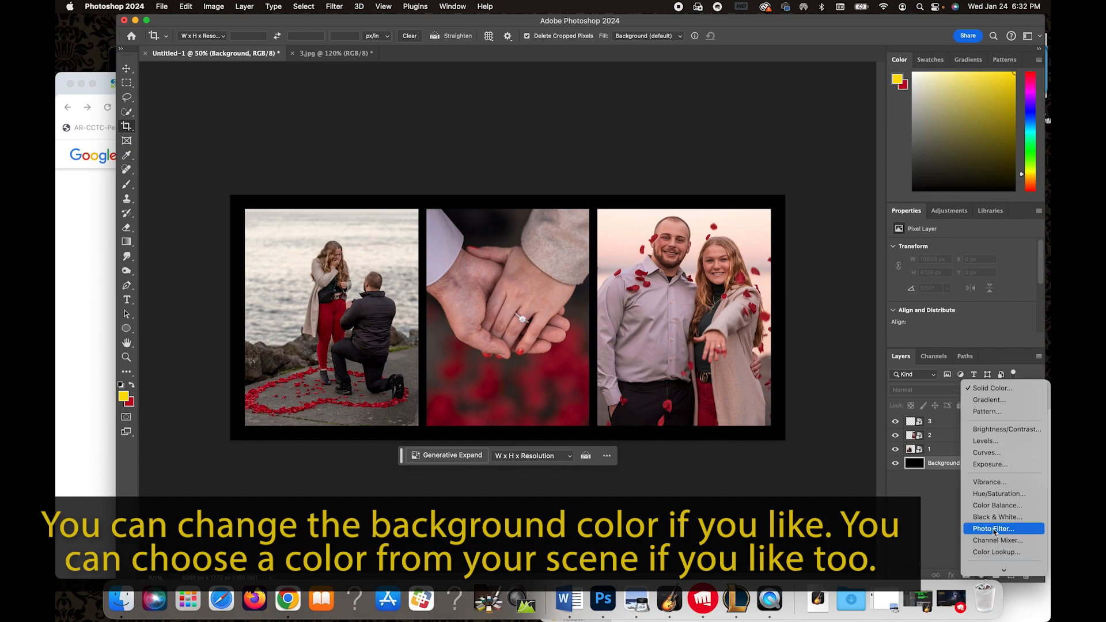
{"action": "left_click", "coordinate": [1004, 389]}
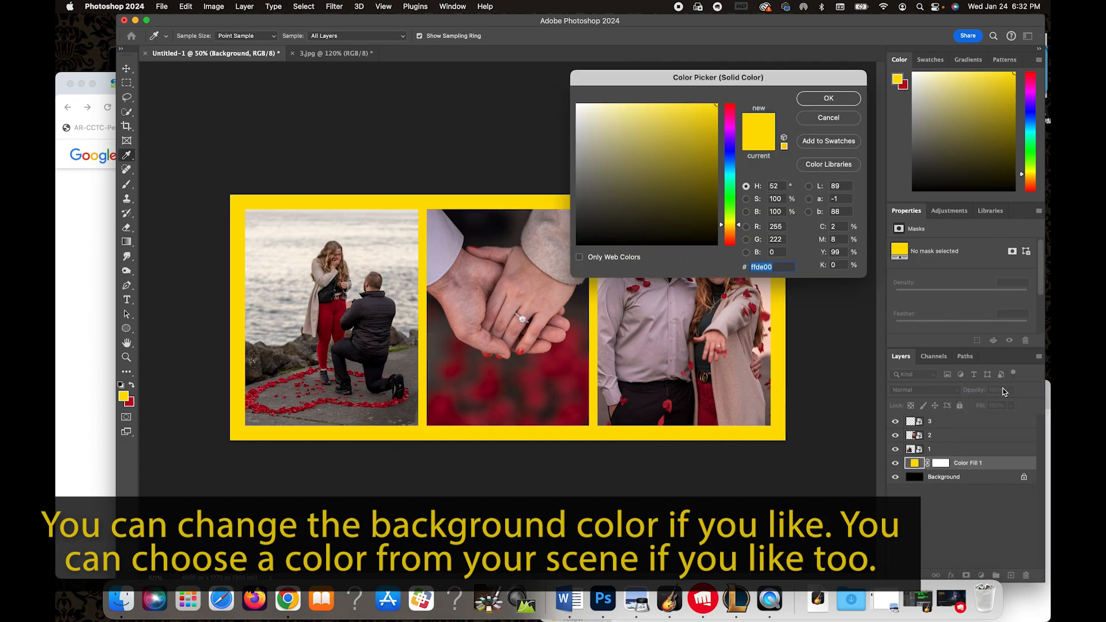
Set the fill color to deep red #a11828 by sampling colors from the photos.
{"action": "left_click_drag", "start_coordinate": [730, 128], "coordinate": [729, 196]}
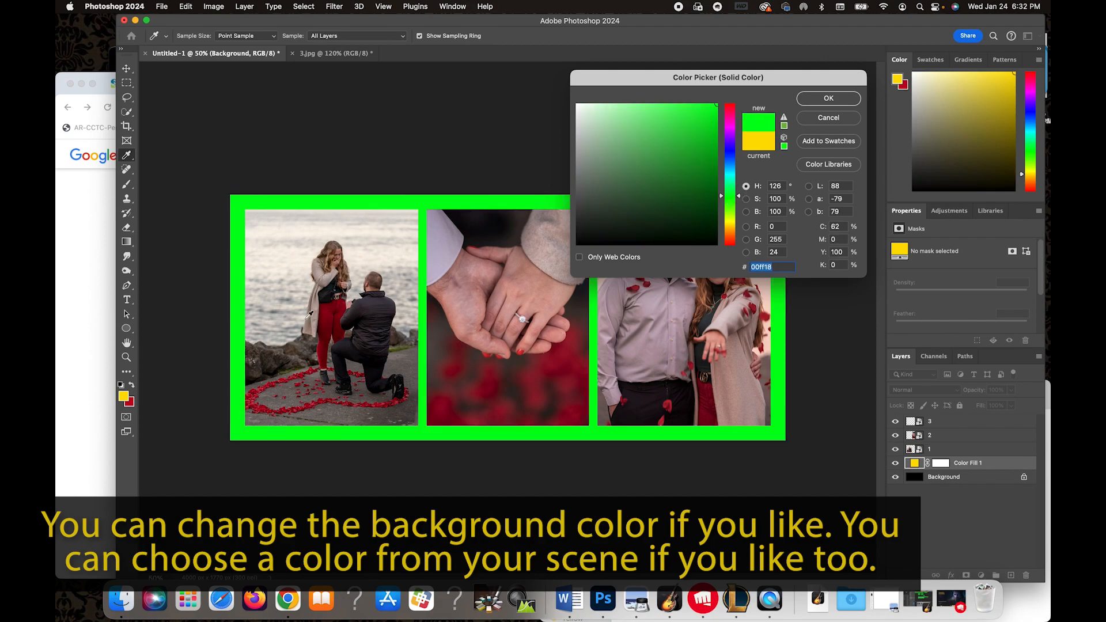
{"action": "left_click", "coordinate": [323, 358]}
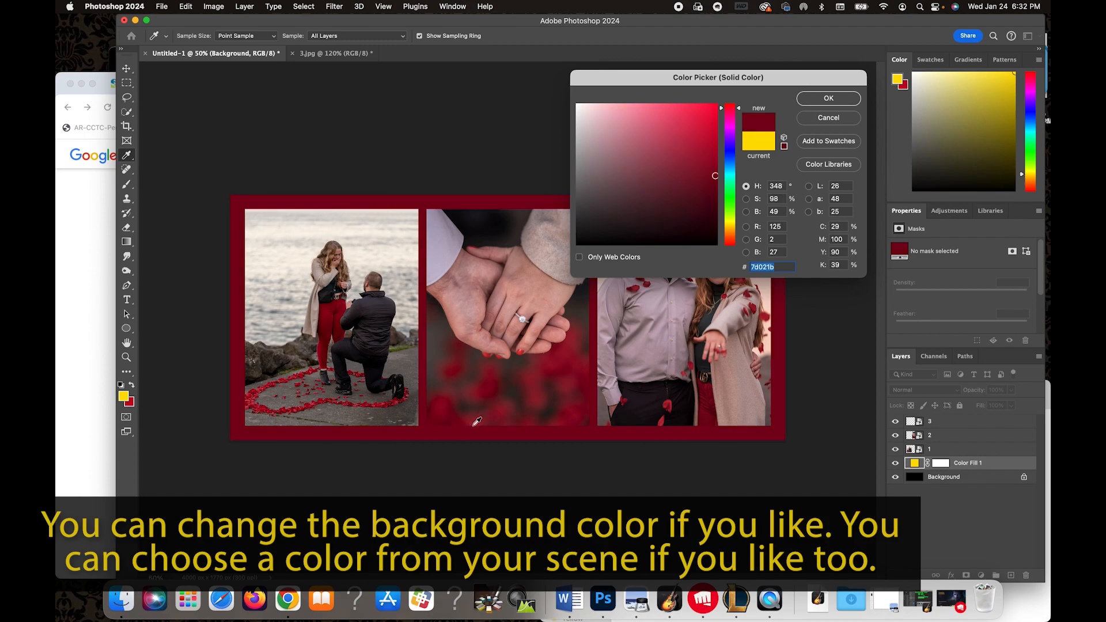
{"action": "left_click", "coordinate": [467, 426]}
{"action": "left_click", "coordinate": [453, 419]}
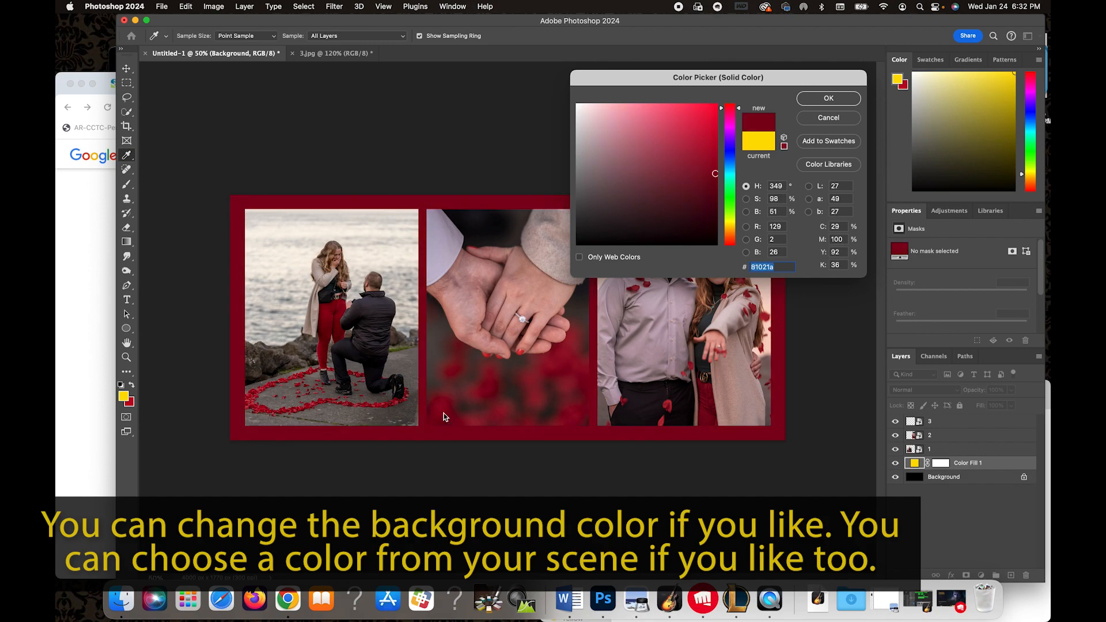
{"action": "left_click", "coordinate": [429, 360]}
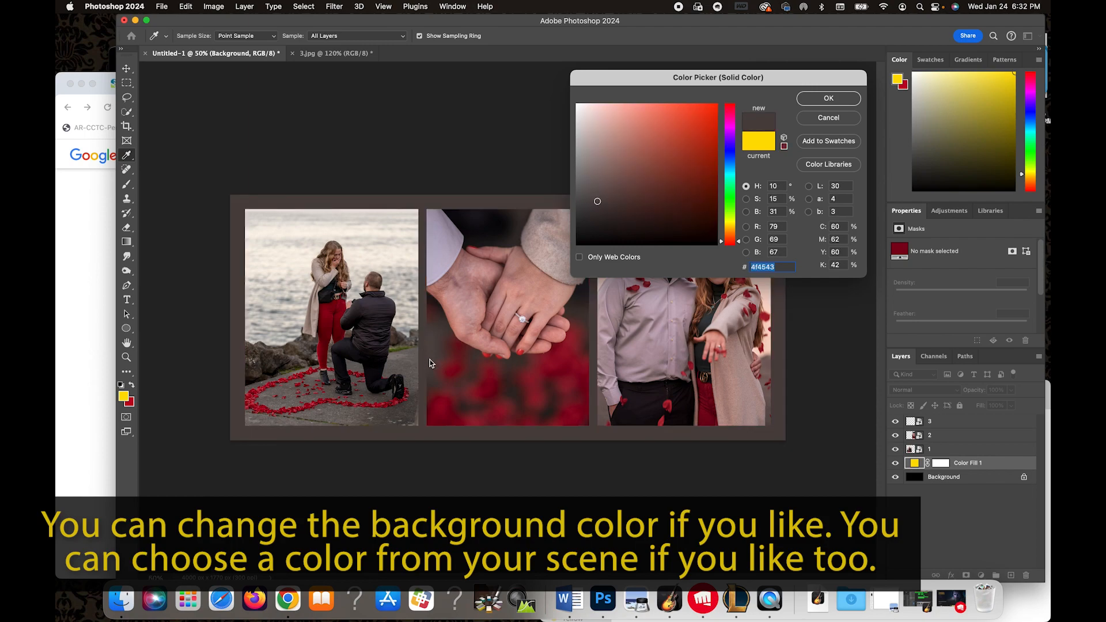
{"action": "left_click", "coordinate": [442, 247]}
{"action": "left_click", "coordinate": [641, 361]}
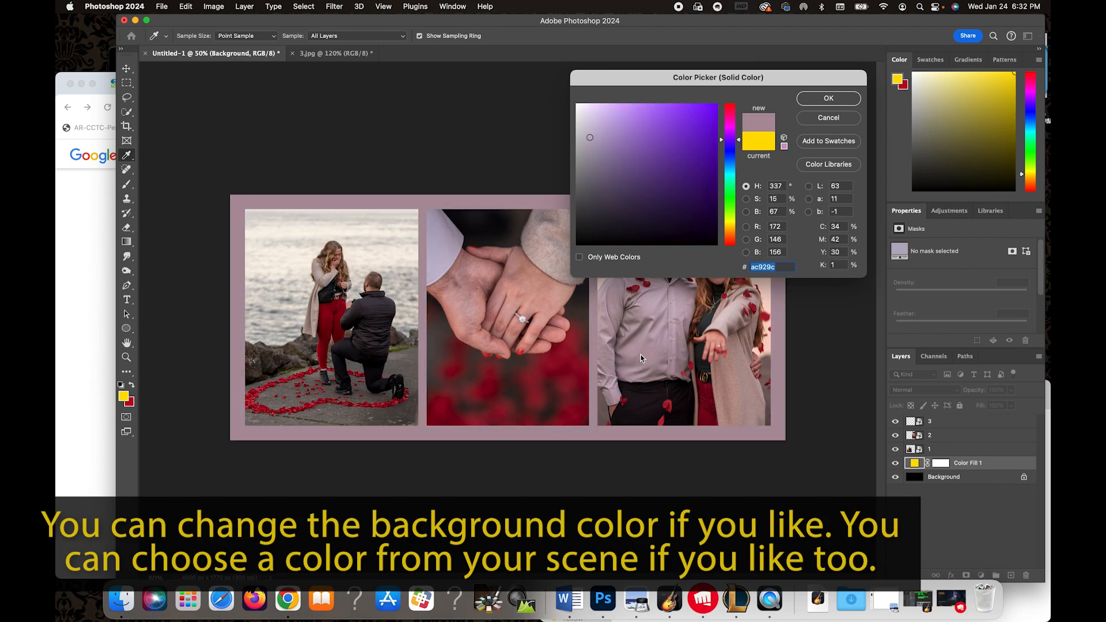
{"action": "left_click", "coordinate": [723, 334]}
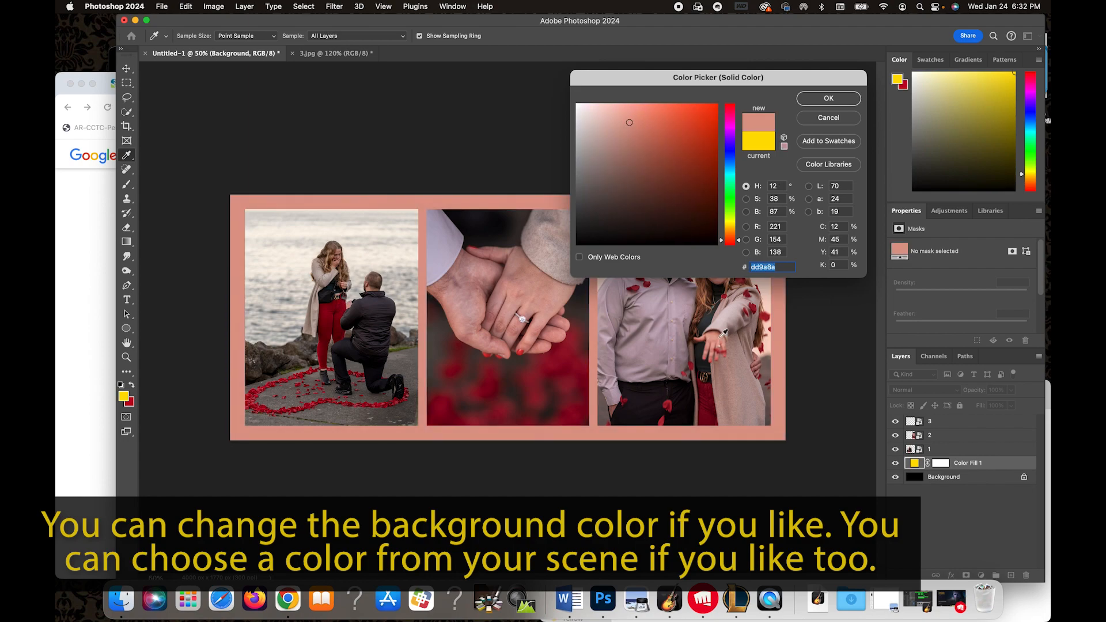
{"action": "left_click", "coordinate": [752, 389]}
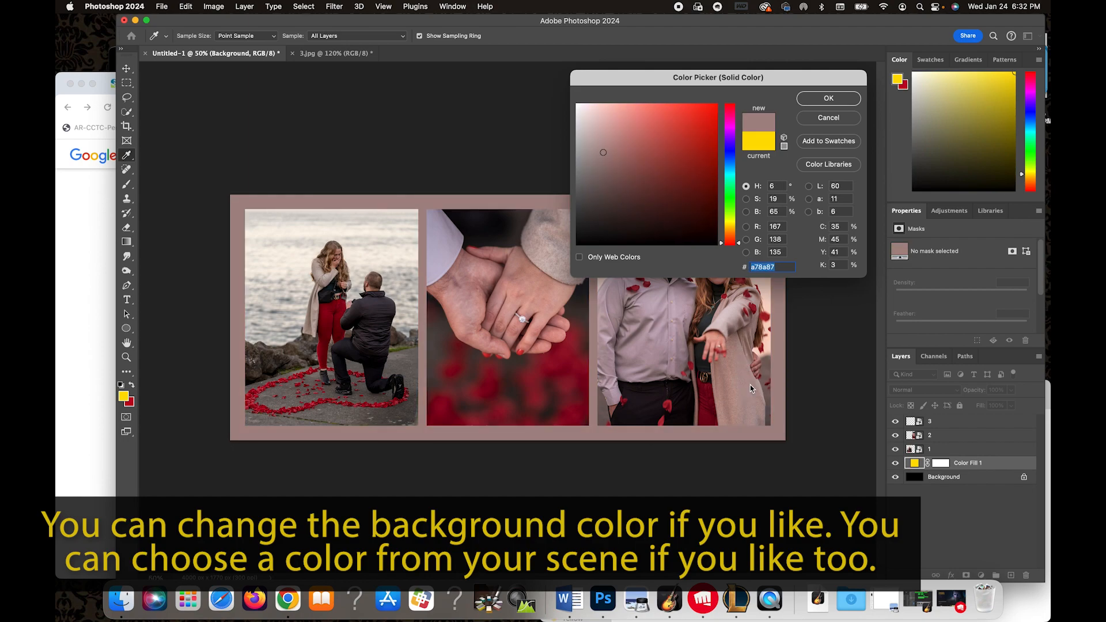
{"action": "left_click", "coordinate": [765, 320]}
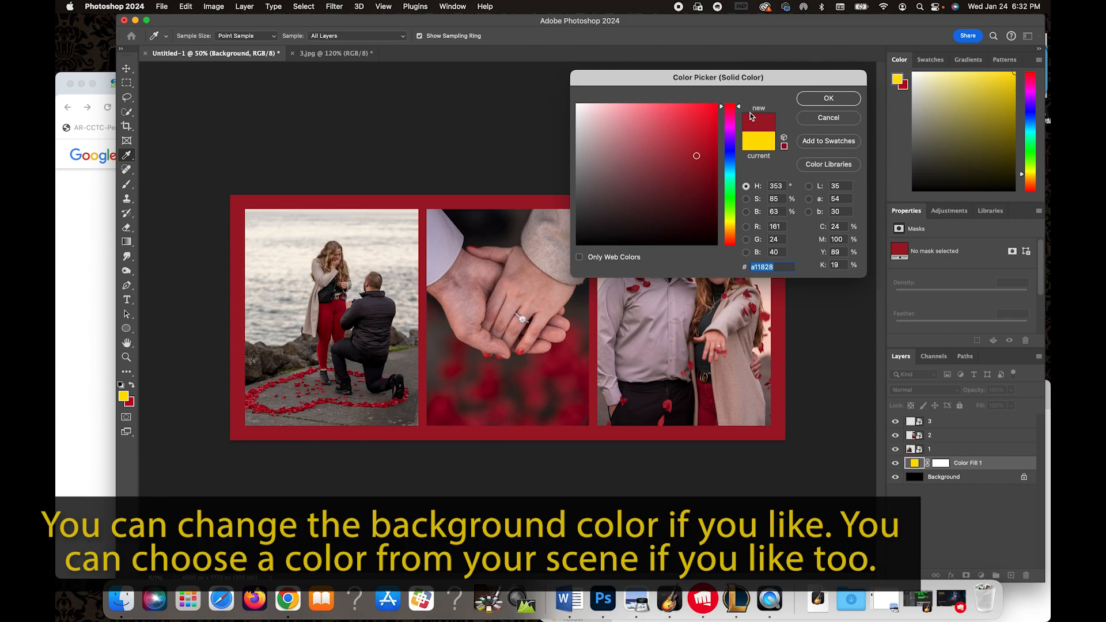
{"action": "left_click", "coordinate": [828, 99]}
Select all layers from the top photo down to the Background and convert them into a single smart object.
{"action": "key", "text": "c"}
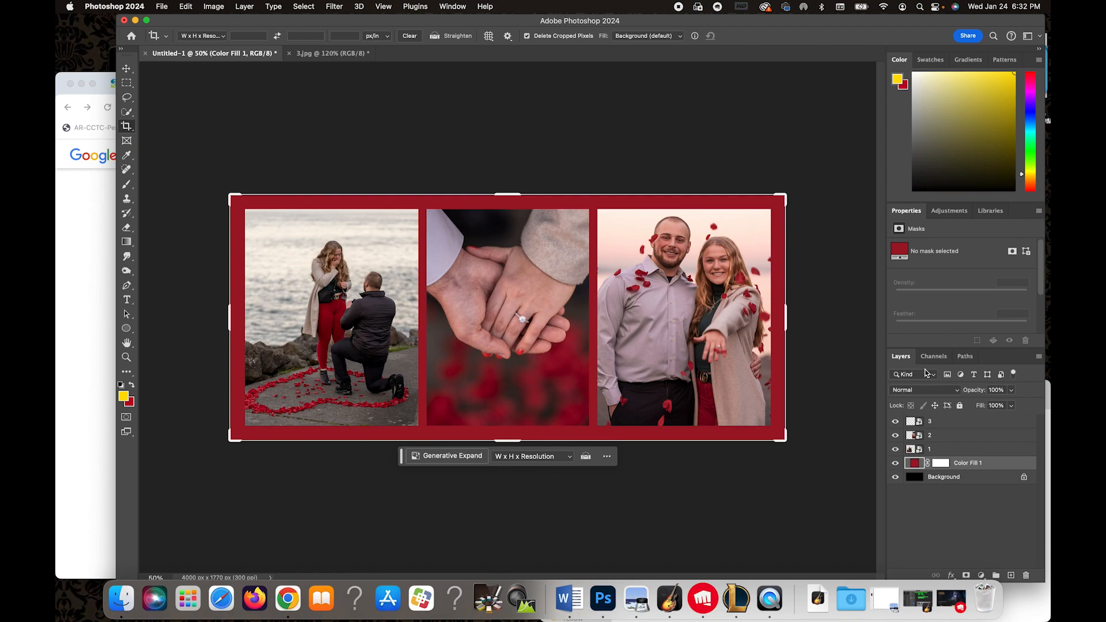
{"action": "left_click", "coordinate": [968, 426]}
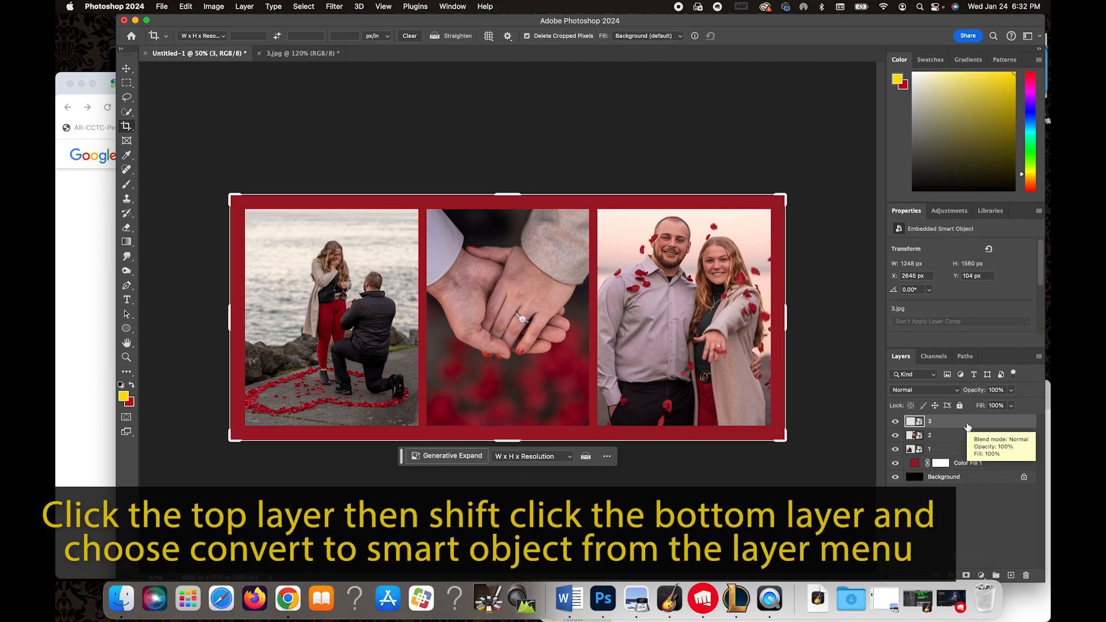
{"action": "left_click", "coordinate": [976, 478], "text": "shift"}
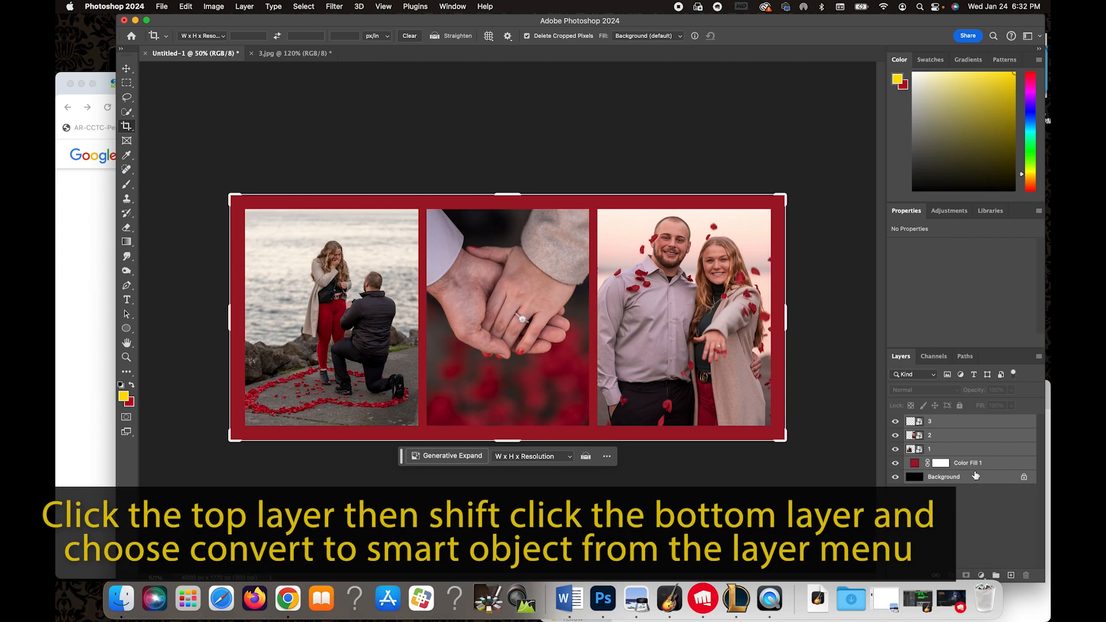
{"action": "left_click", "coordinate": [1038, 357]}
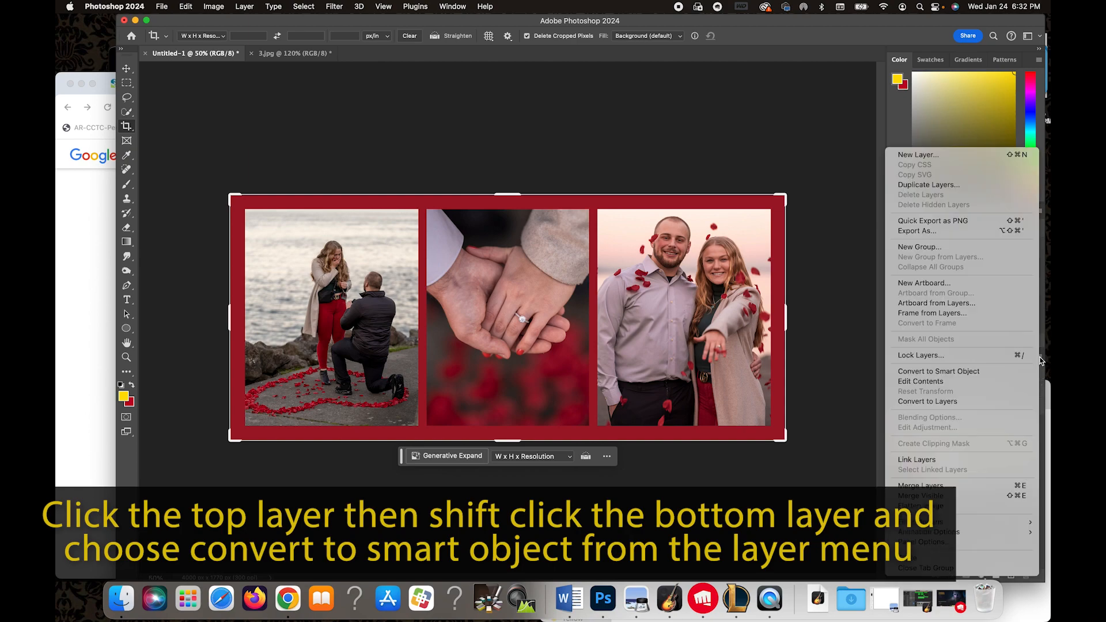
{"action": "left_click", "coordinate": [981, 372]}
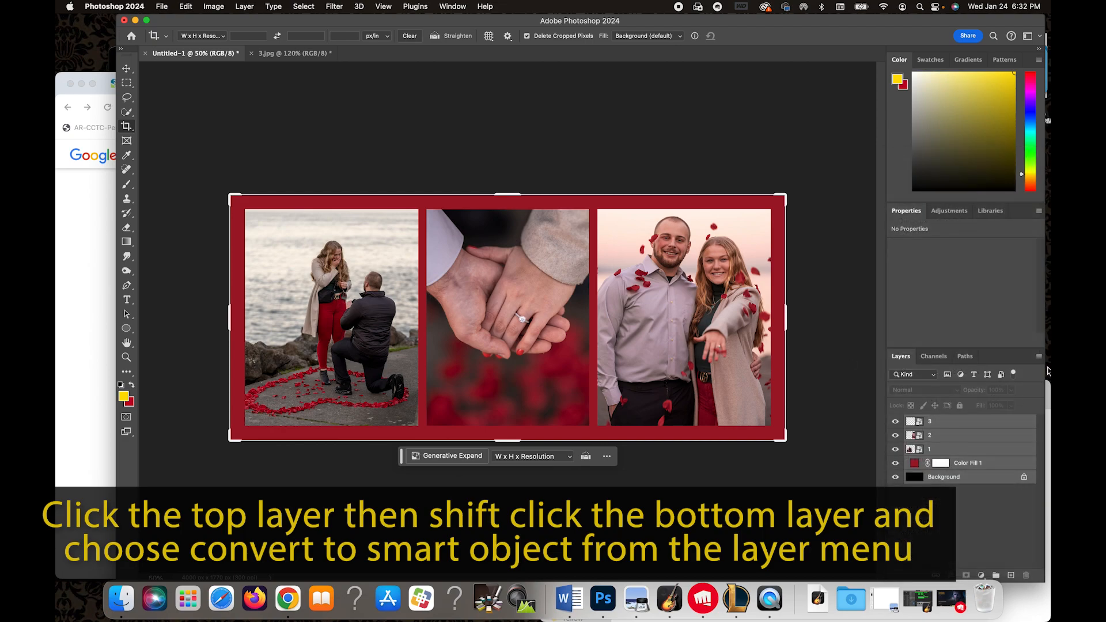
{"action": "left_click", "coordinate": [1038, 359]}
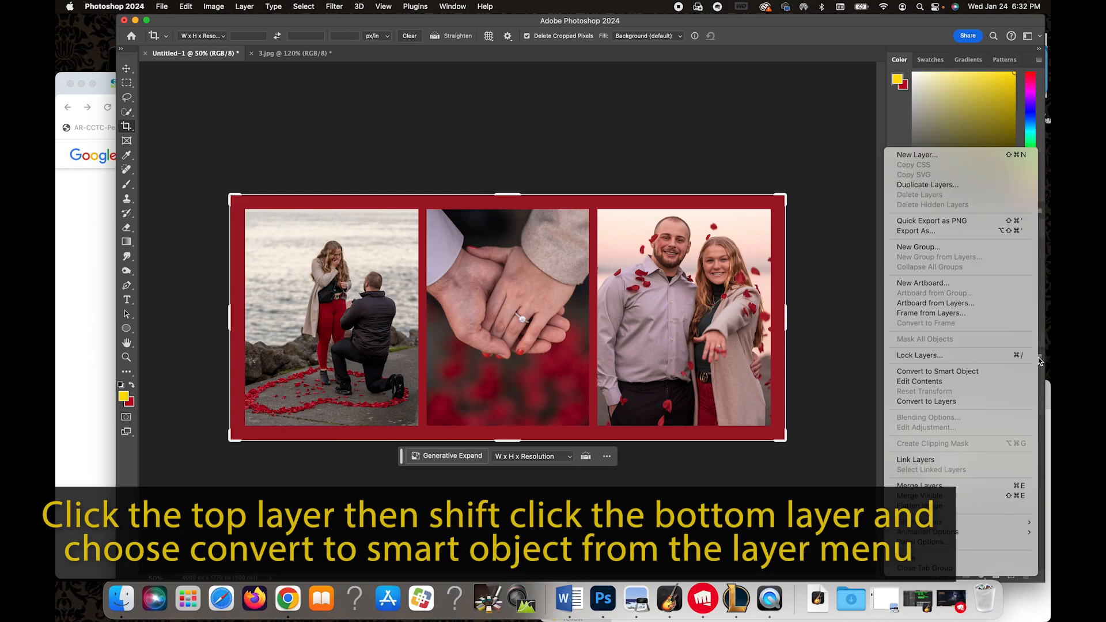
{"action": "left_click", "coordinate": [959, 372]}
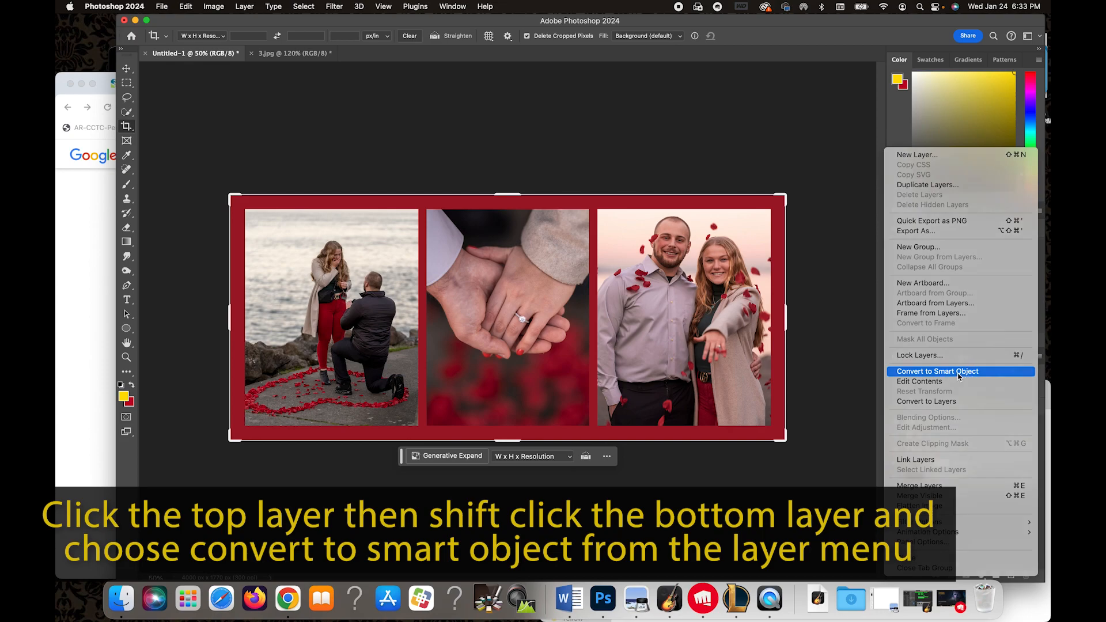
{"action": "left_click", "coordinate": [957, 456]}
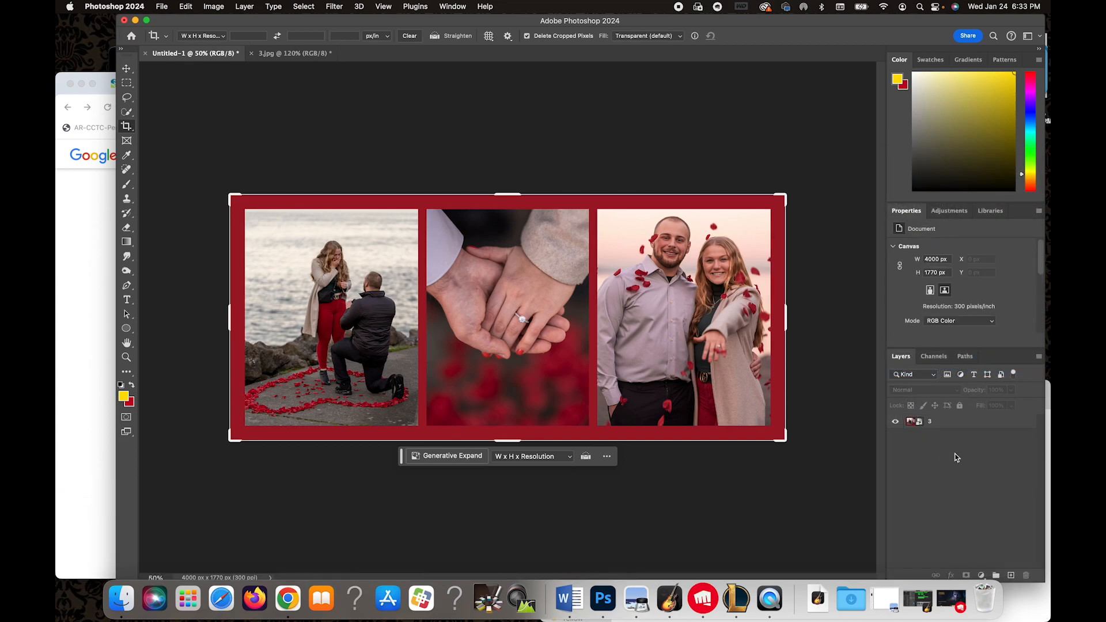
Duplicate the merged smart object layer.
{"action": "left_click", "coordinate": [982, 428]}
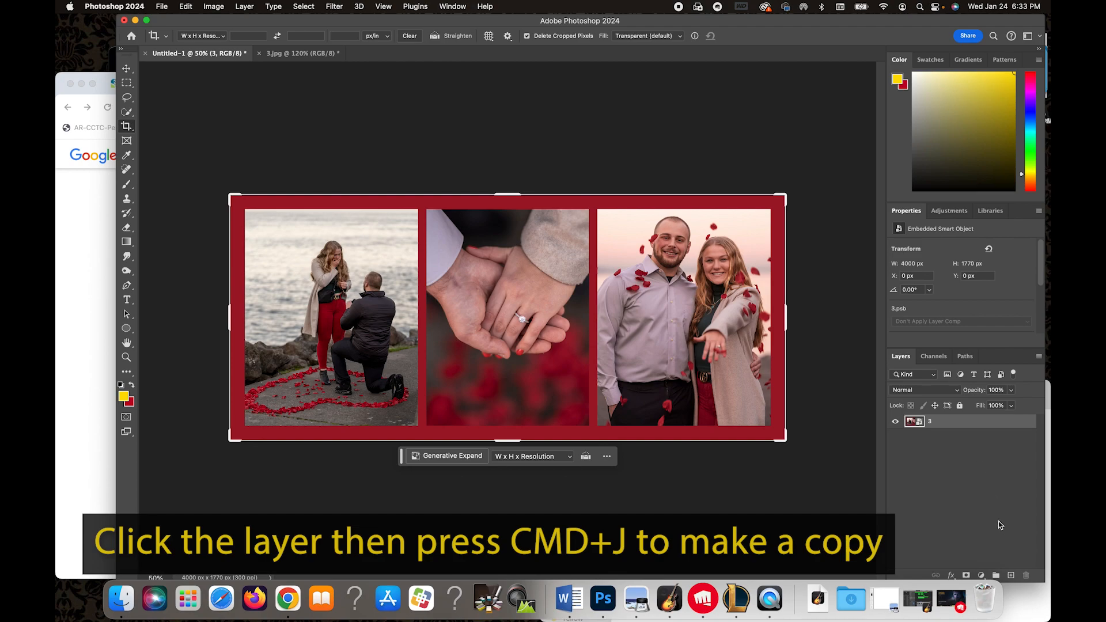
{"action": "key", "text": "super+j"}
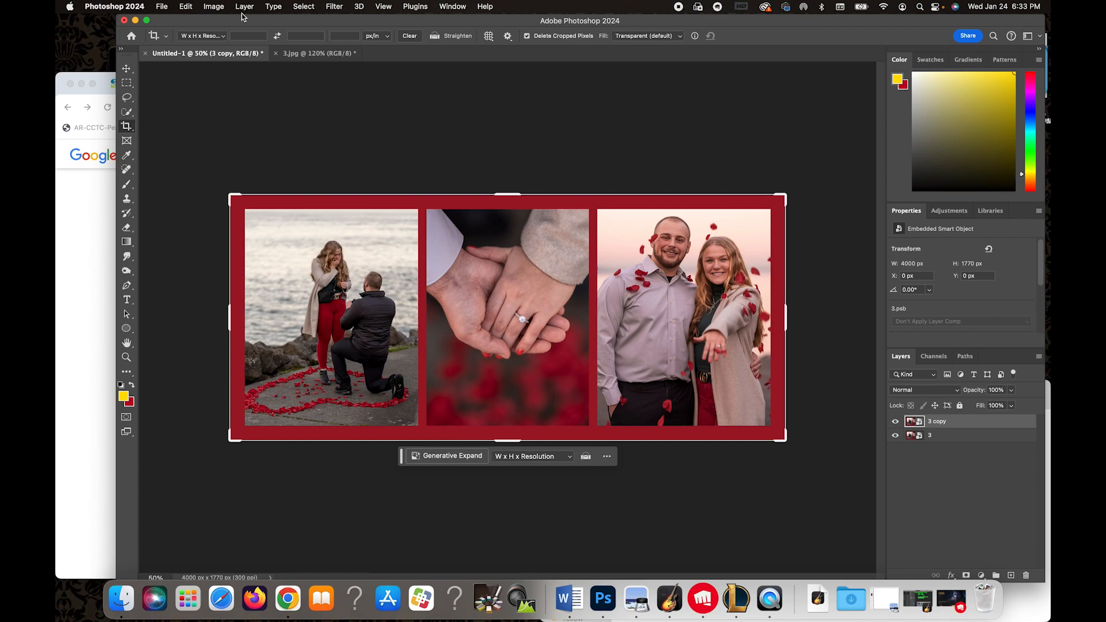
Apply a Color Lookup to the copy, previewing several 3DLUT looks and settling on Kodak 5218 Kodak 2395 (by Adobe).cube.
{"action": "left_click", "coordinate": [214, 7]}
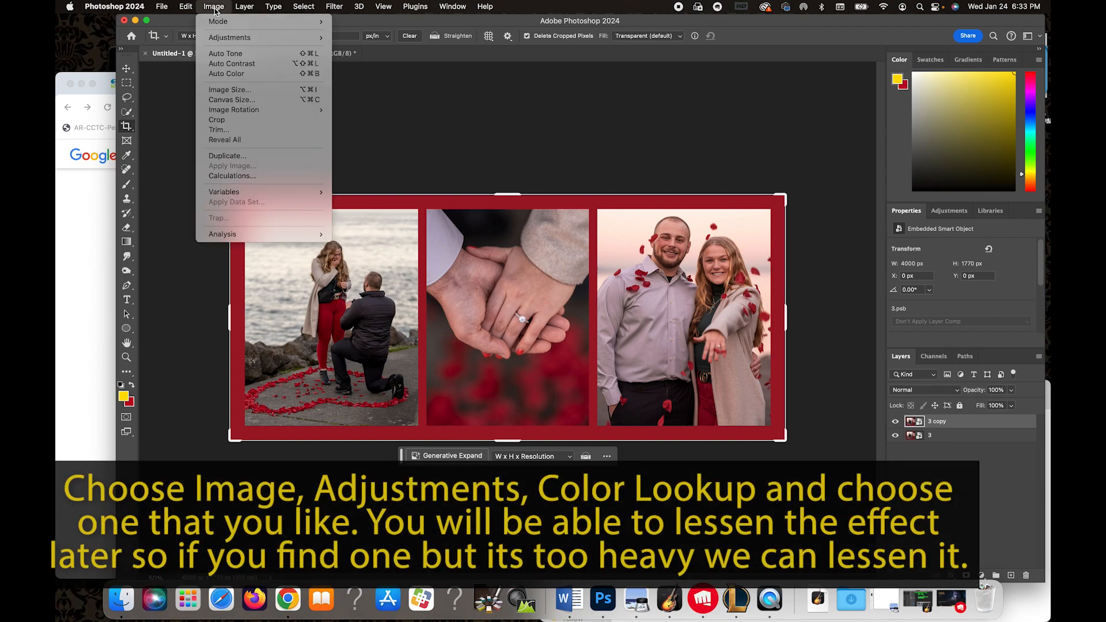
{"action": "mouse_move", "coordinate": [252, 38]}
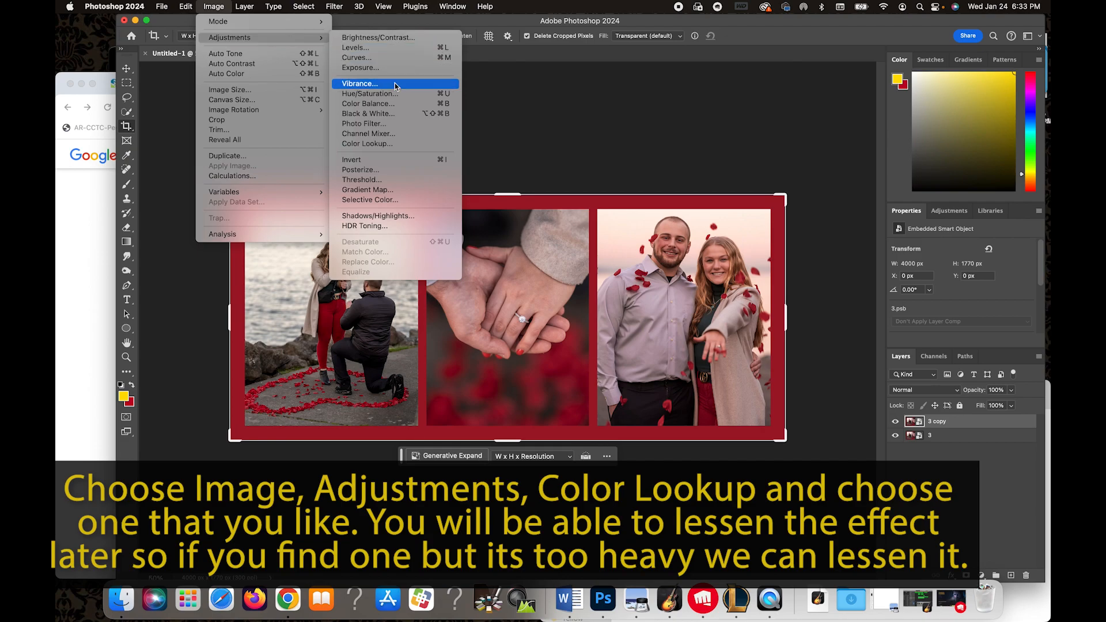
{"action": "left_click", "coordinate": [389, 145]}
{"action": "left_click_drag", "start_coordinate": [491, 141], "coordinate": [749, 26]}
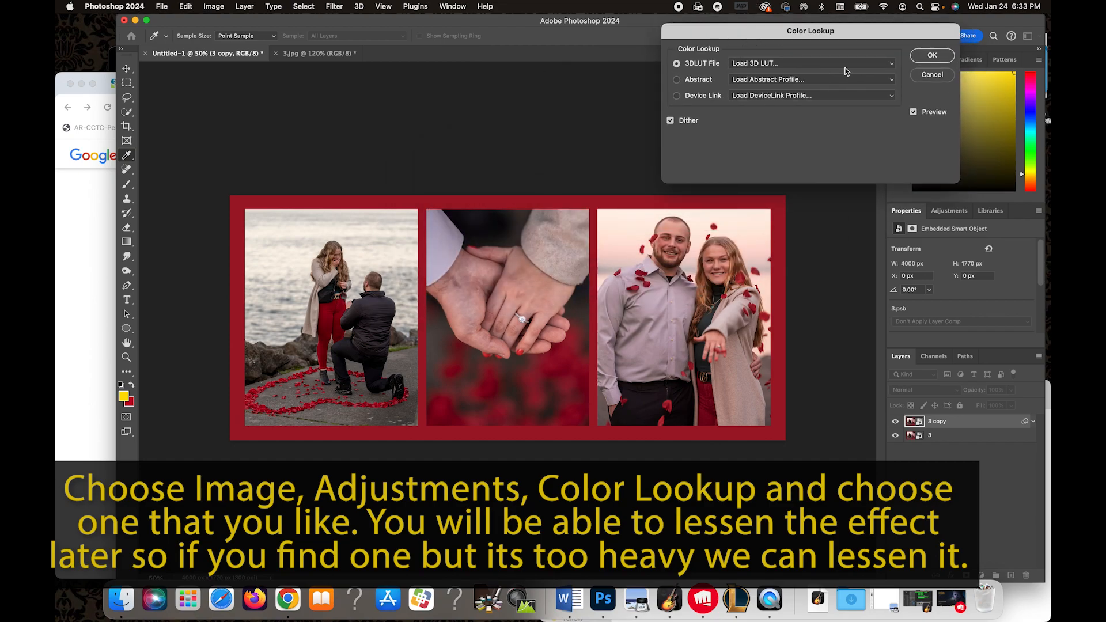
{"action": "left_click", "coordinate": [864, 65]}
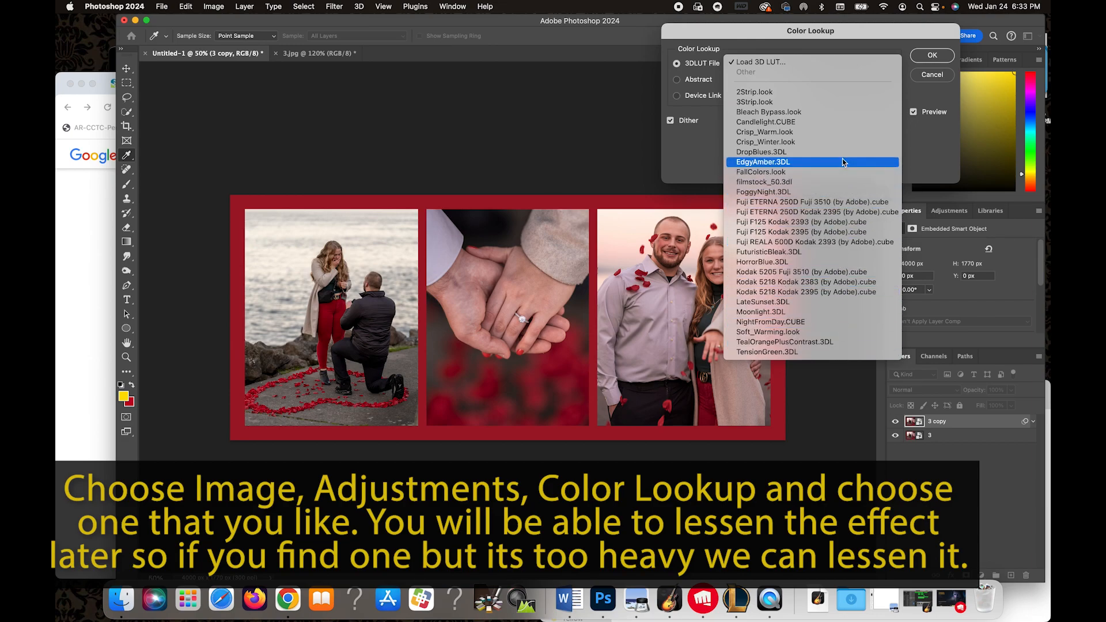
{"action": "left_click", "coordinate": [848, 92]}
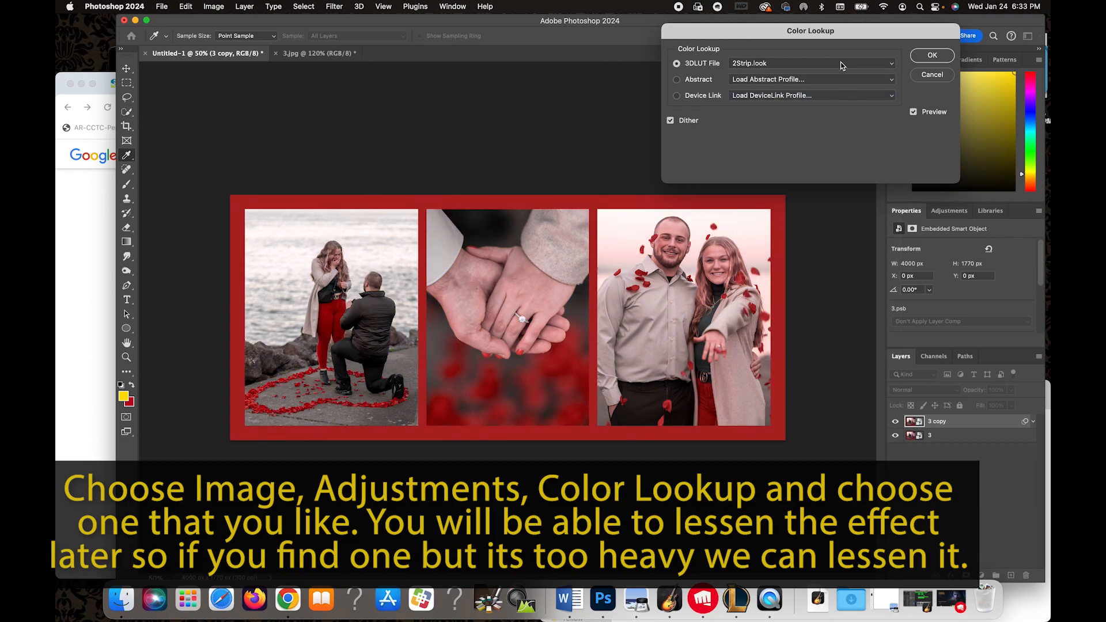
{"action": "left_click", "coordinate": [842, 65]}
{"action": "left_click", "coordinate": [839, 77]}
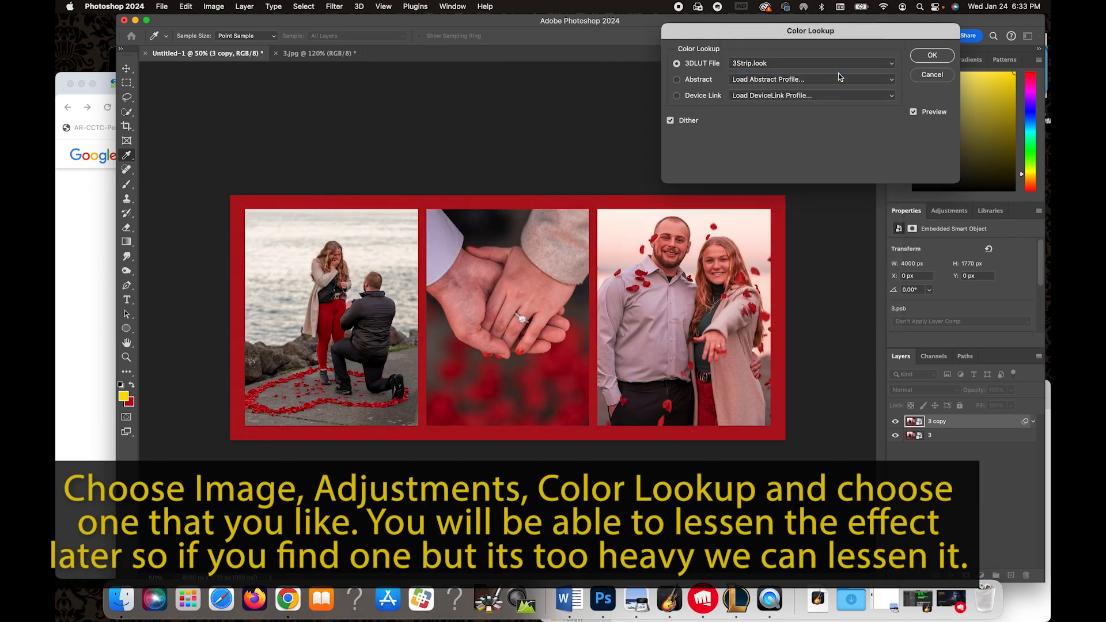
{"action": "left_click", "coordinate": [834, 59]}
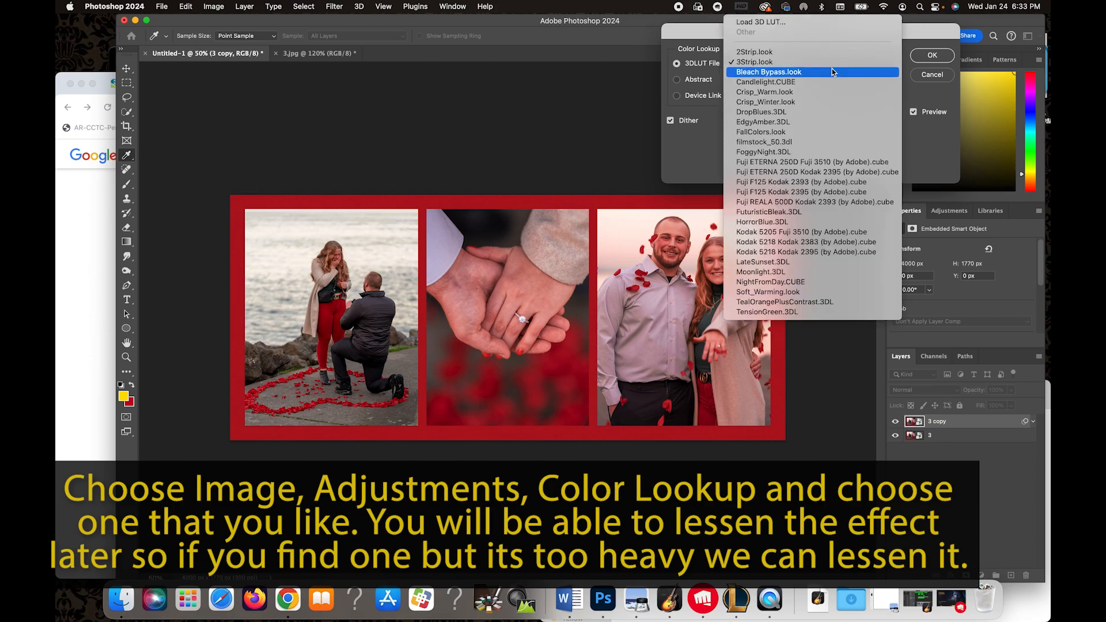
{"action": "left_click", "coordinate": [832, 74]}
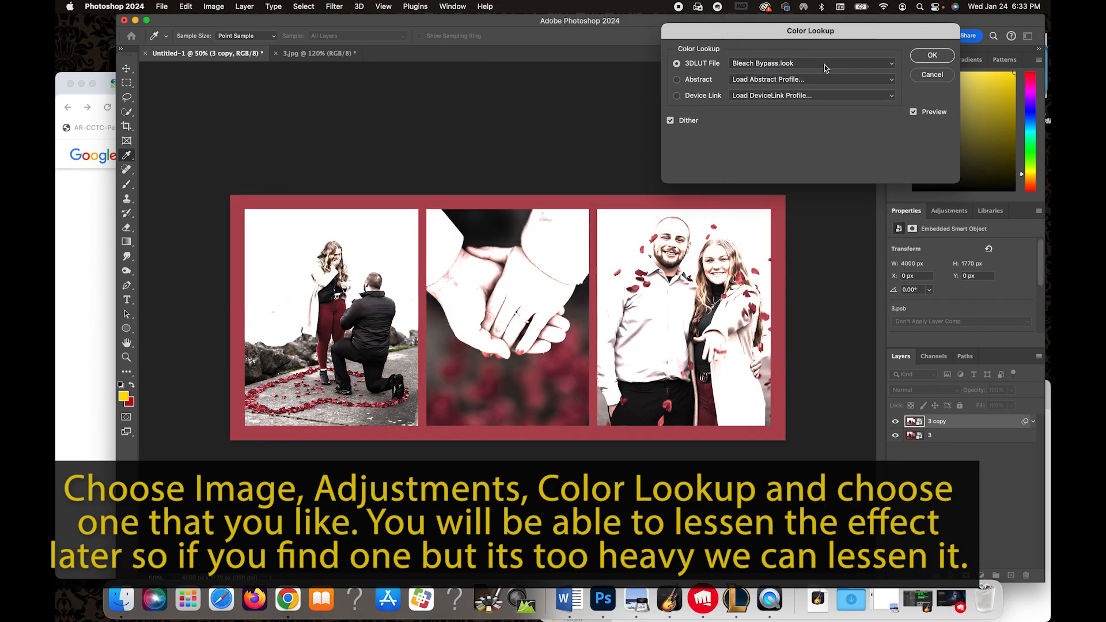
{"action": "left_click", "coordinate": [824, 64]}
{"action": "left_click", "coordinate": [821, 74]}
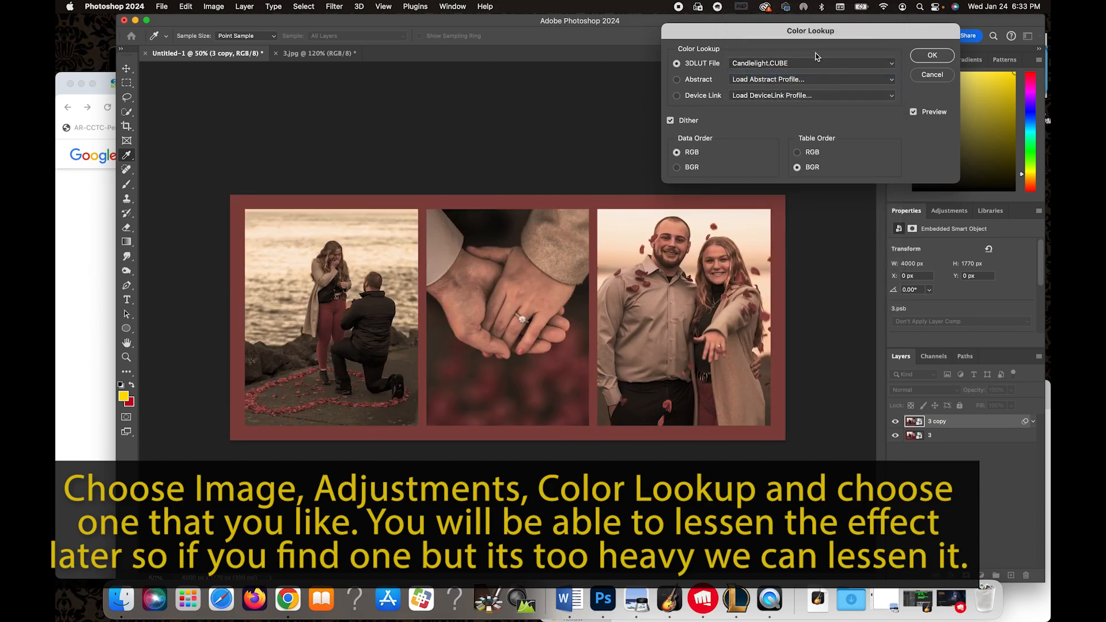
{"action": "left_click", "coordinate": [819, 67]}
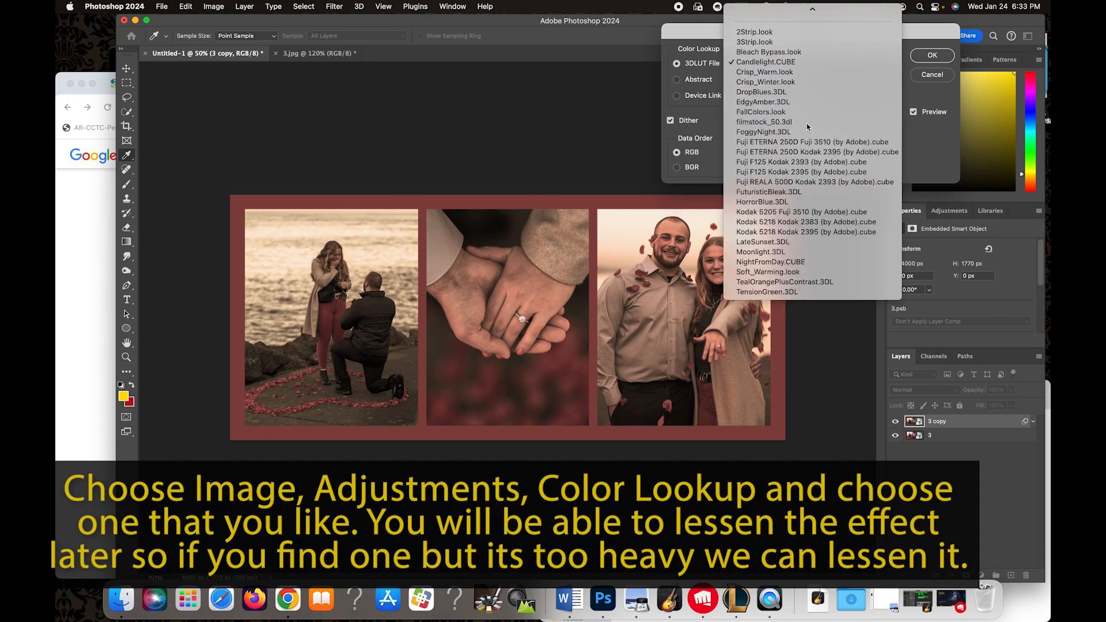
{"action": "left_click", "coordinate": [806, 124]}
{"action": "left_click", "coordinate": [799, 67]}
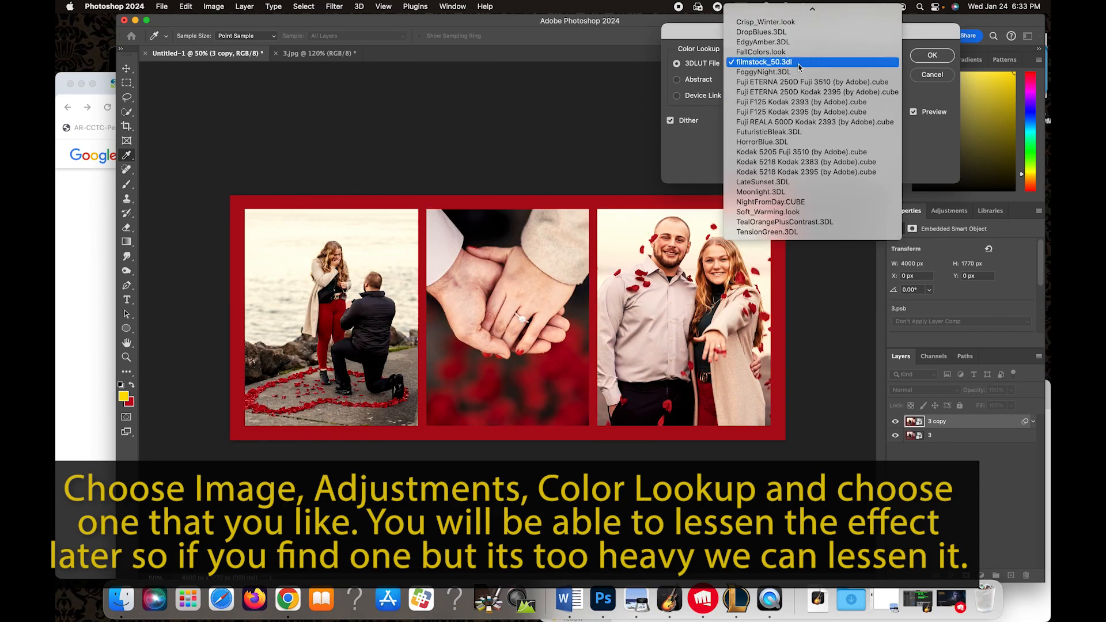
{"action": "left_click", "coordinate": [796, 112]}
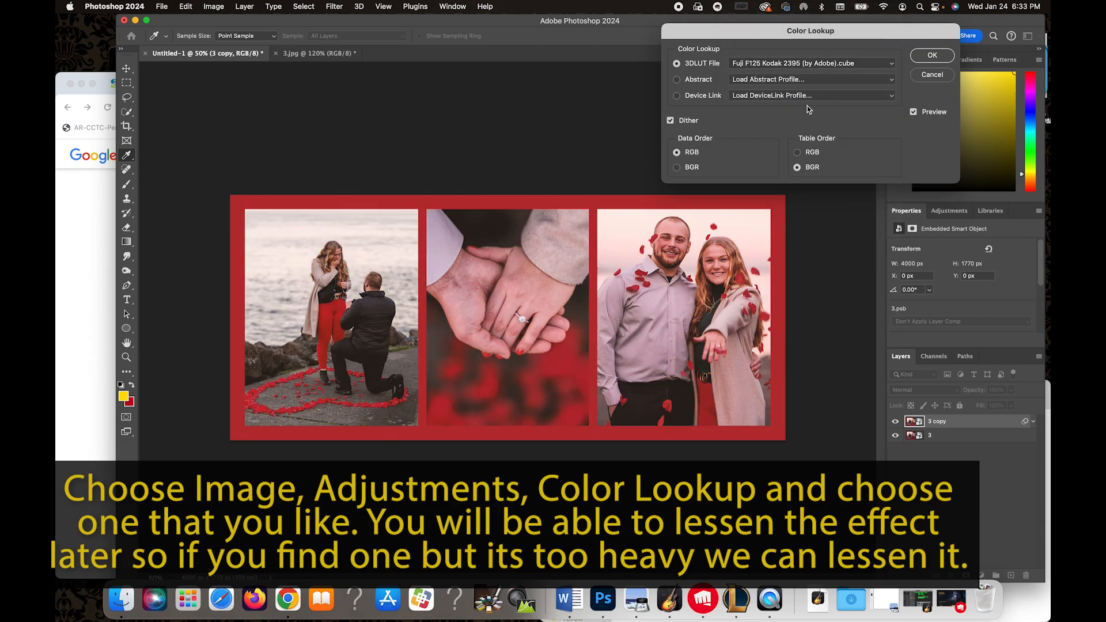
{"action": "left_click", "coordinate": [818, 64]}
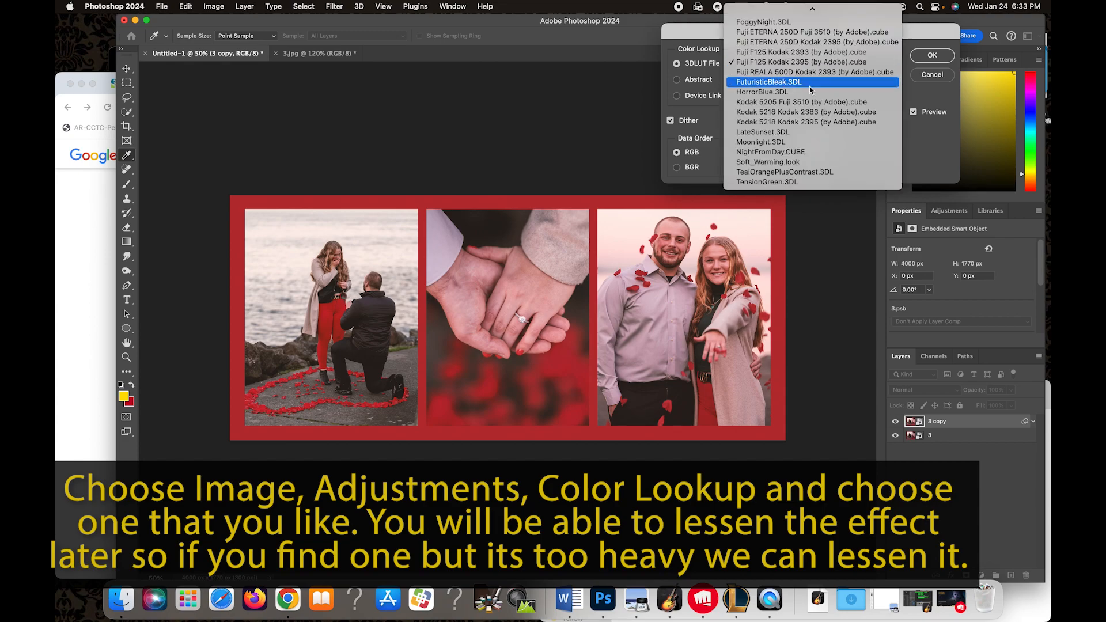
{"action": "left_click", "coordinate": [805, 103]}
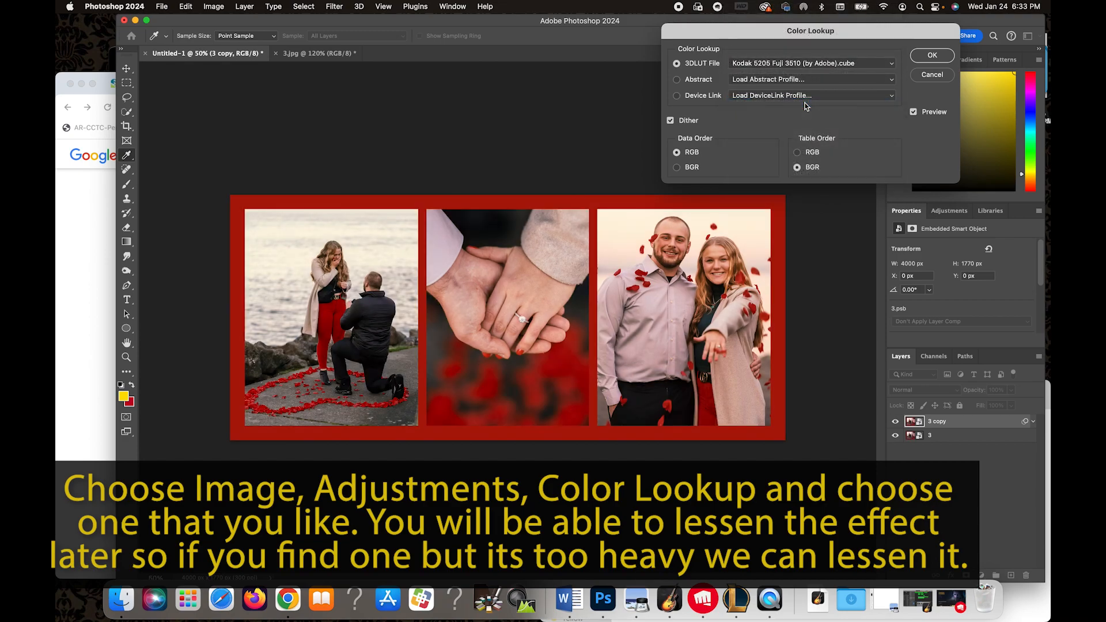
{"action": "left_click", "coordinate": [793, 64]}
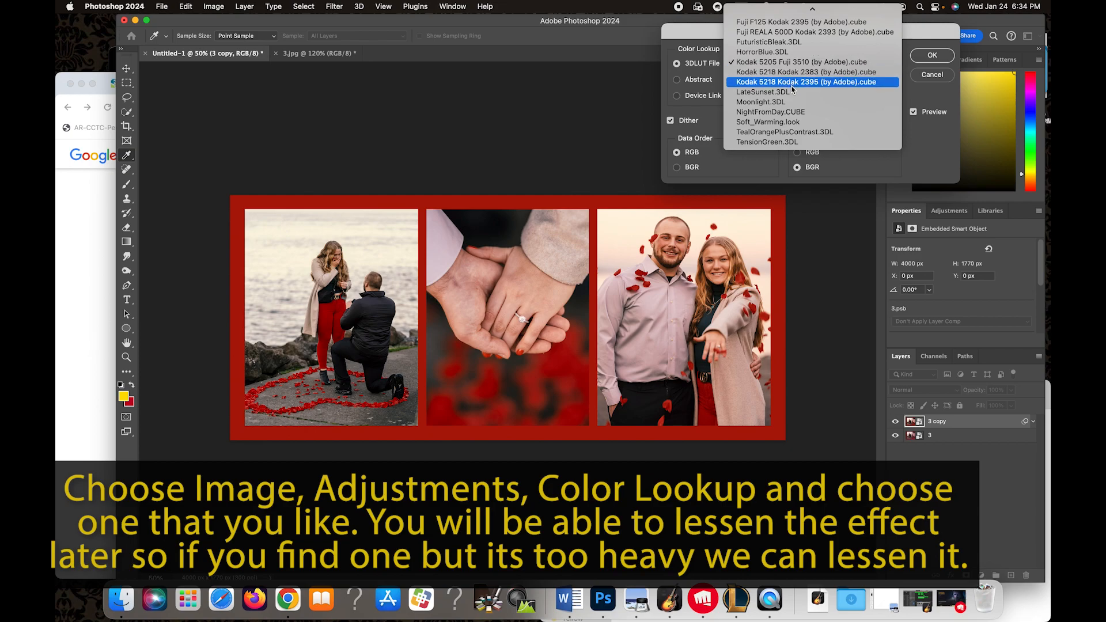
{"action": "left_click", "coordinate": [792, 86]}
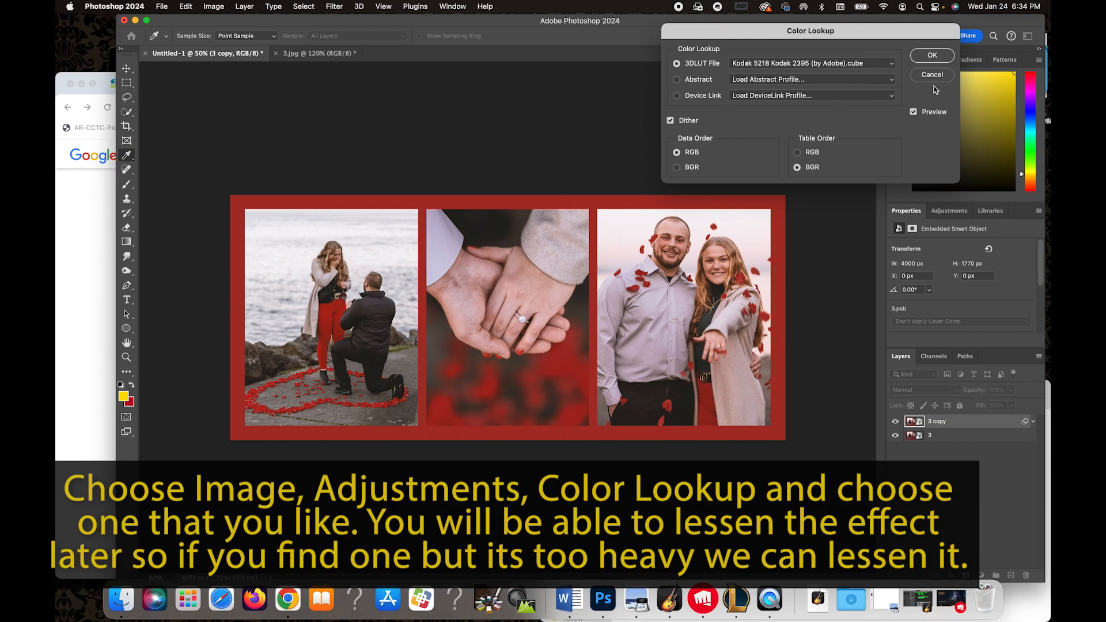
{"action": "left_click", "coordinate": [932, 55]}
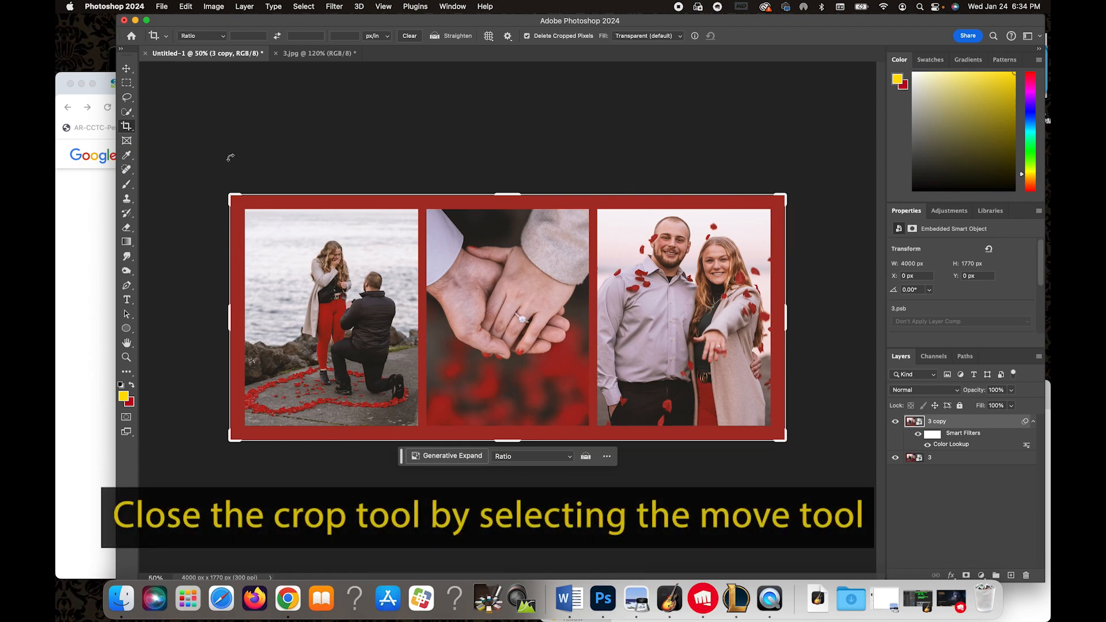
Switch to the Move tool and lower the copy layer's opacity to 61% to soften the look.
{"action": "left_click", "coordinate": [126, 68]}
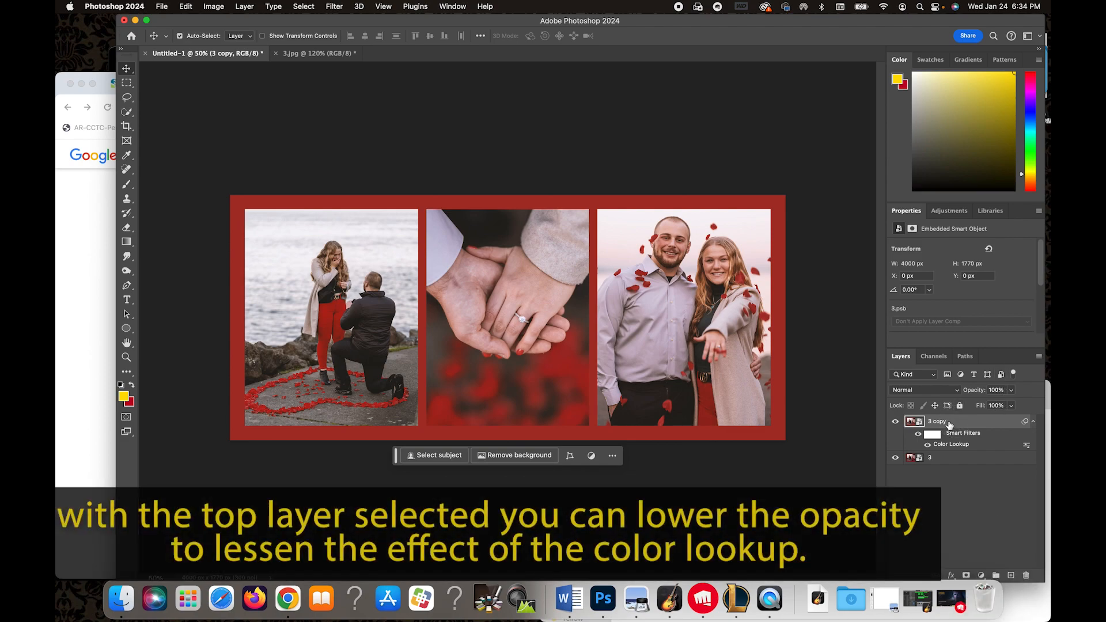
{"action": "left_click", "coordinate": [1012, 392]}
{"action": "mouse_move", "coordinate": [1011, 403]}
{"action": "left_mouse_down"}
{"action": "mouse_move", "coordinate": [962, 406]}
{"action": "mouse_move", "coordinate": [992, 412]}
{"action": "left_mouse_up"}
{"action": "left_click", "coordinate": [993, 496]}
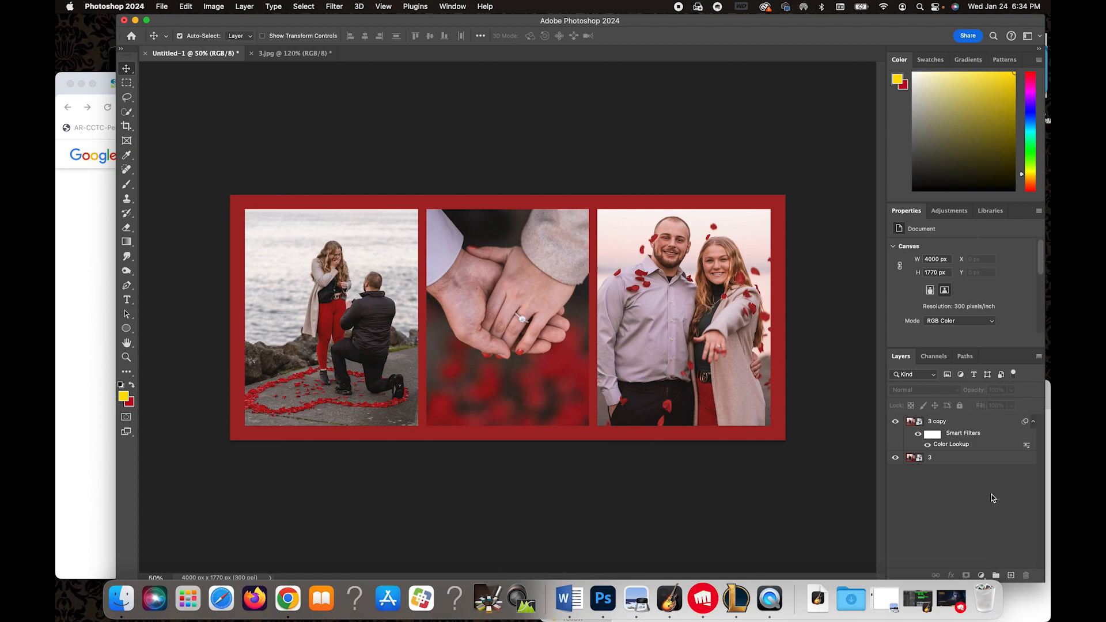
{"action": "left_click", "coordinate": [999, 426]}
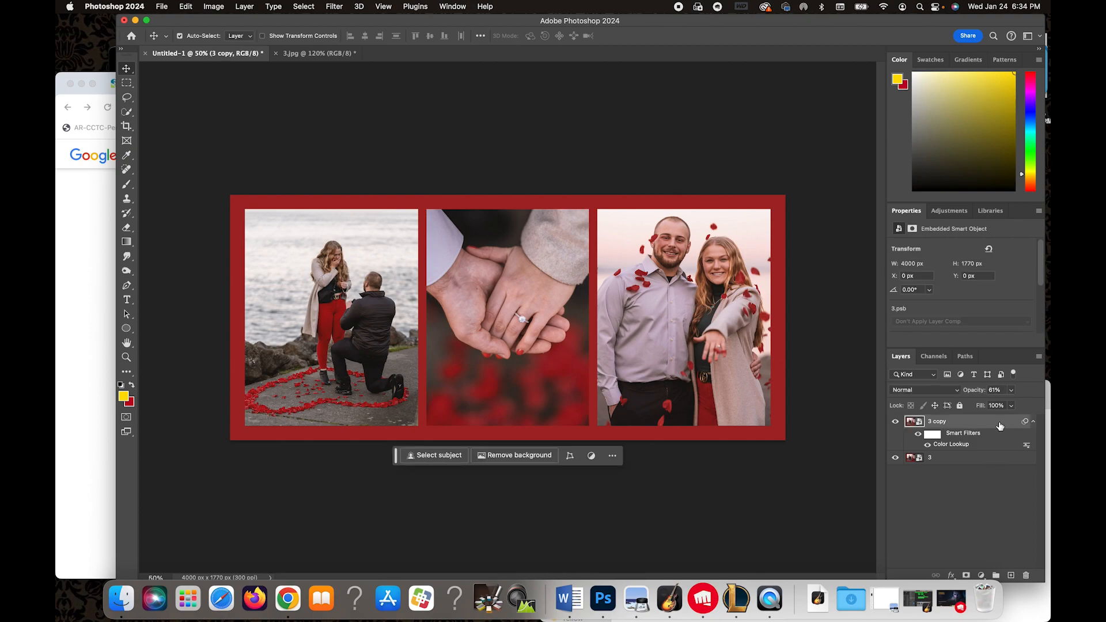
{"action": "left_click", "coordinate": [995, 473]}
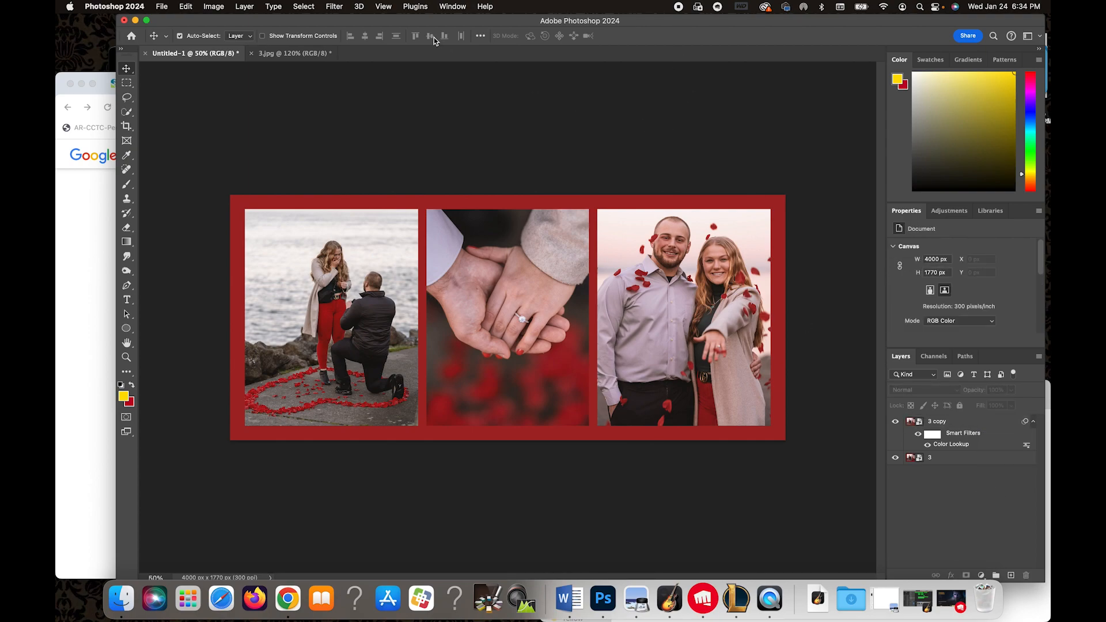
Export the document as a JPG with quality 7 and an image height of 2000 px.
{"action": "left_click", "coordinate": [162, 7]}
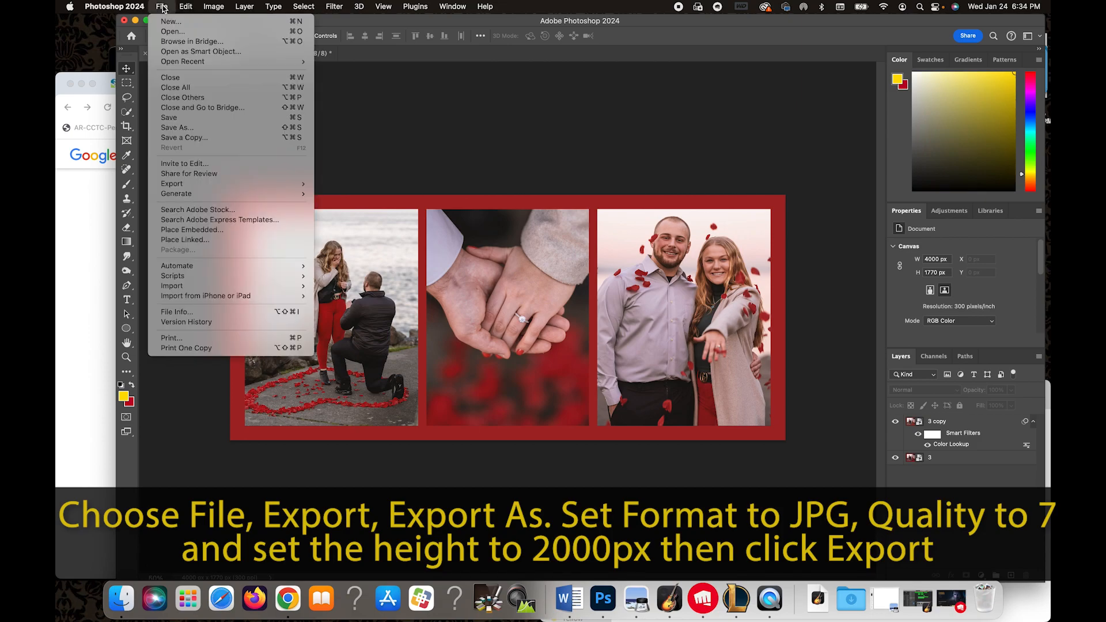
{"action": "mouse_move", "coordinate": [207, 184]}
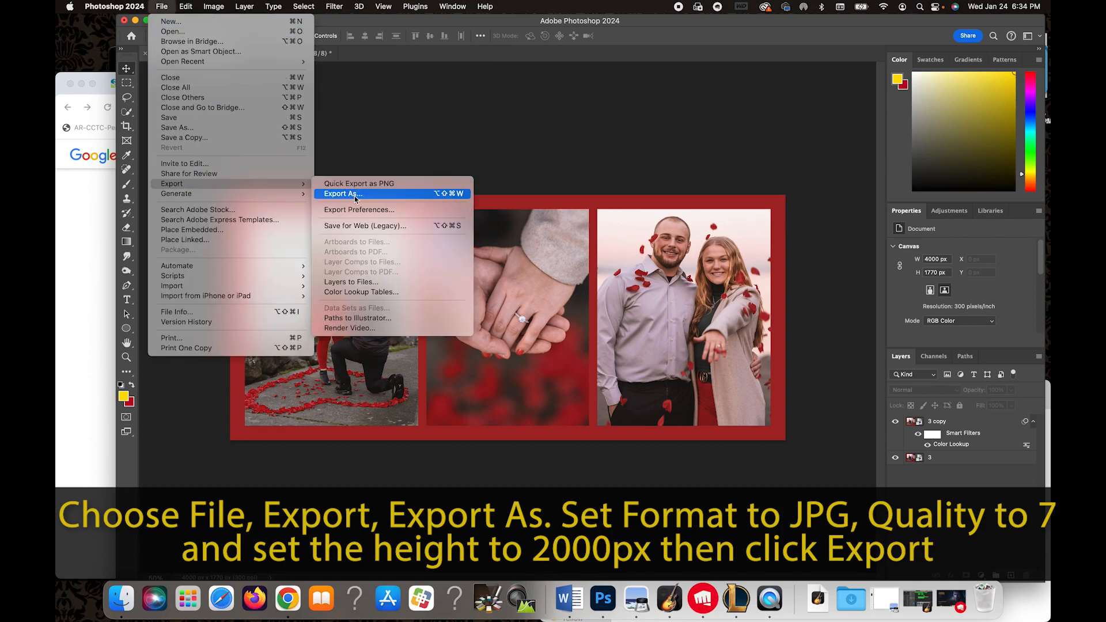
{"action": "left_click", "coordinate": [355, 197]}
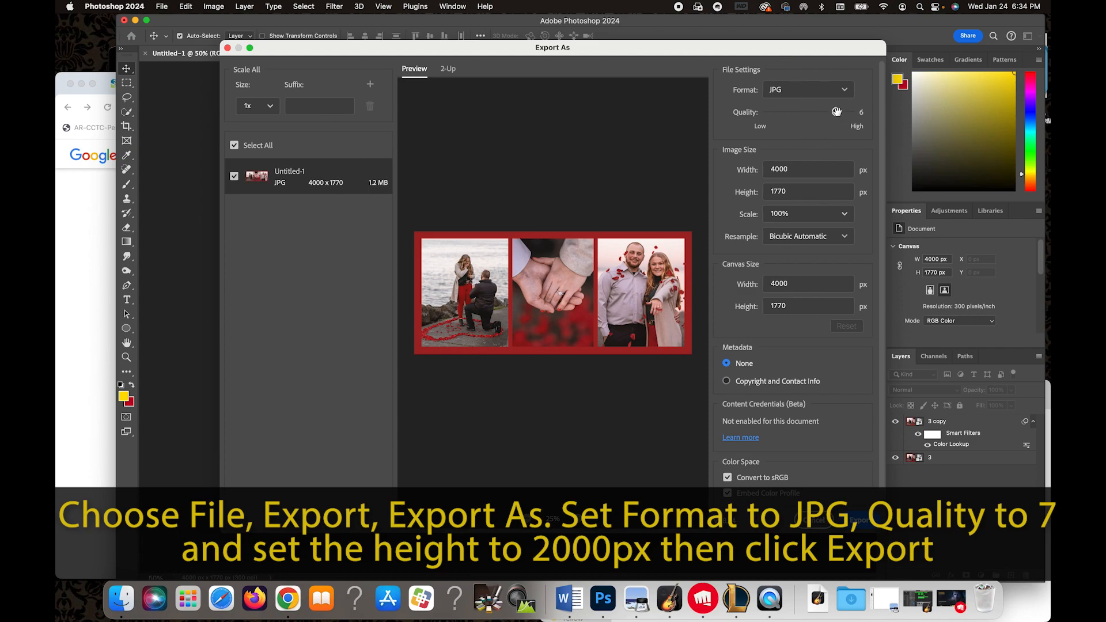
{"action": "left_click_drag", "start_coordinate": [837, 112], "coordinate": [850, 112]}
{"action": "left_click", "coordinate": [793, 193]}
{"action": "type", "text": "2000"}
{"action": "left_click", "coordinate": [868, 226]}
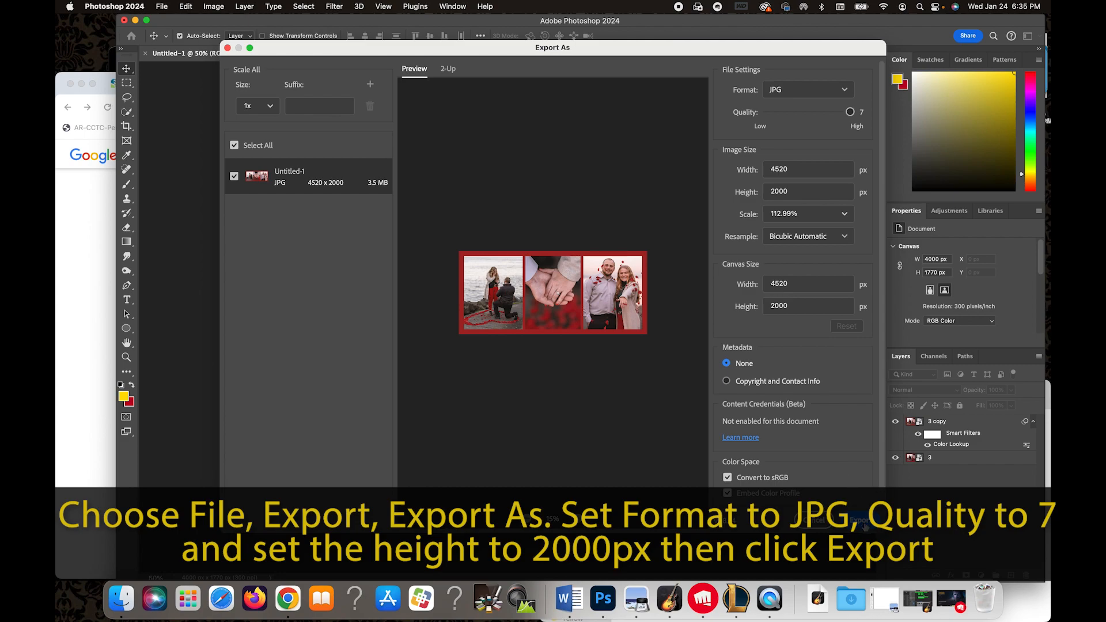
{"action": "left_click", "coordinate": [862, 521]}
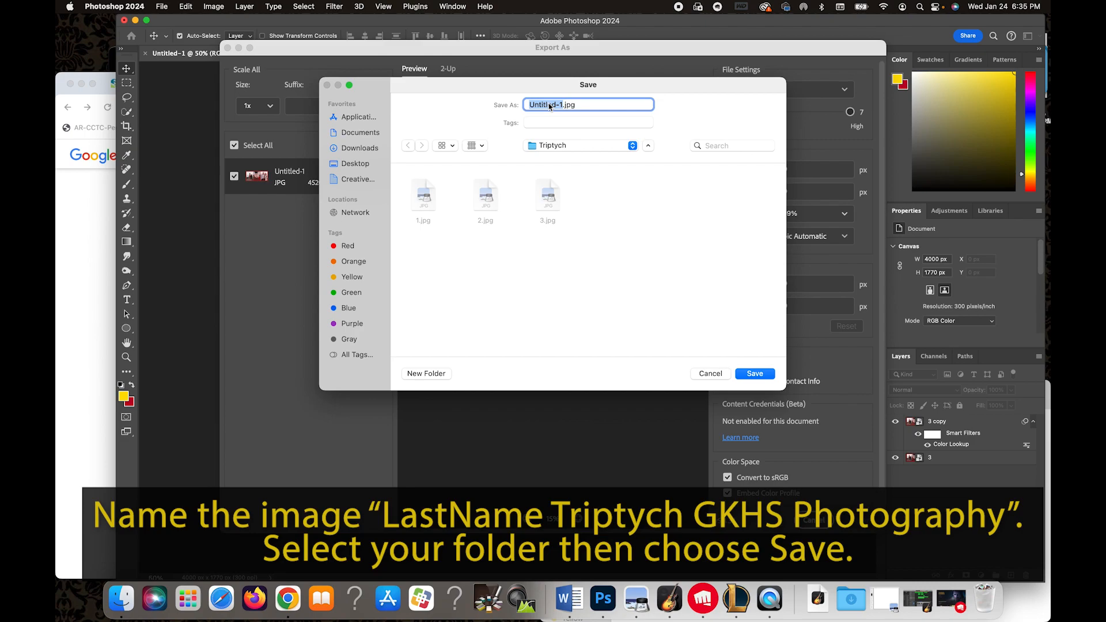
Name the export file with the student's last name followed by Triptych GKHS Photography.
{"action": "type", "text": "alhoun"}
{"action": "type", "text": " Trip"}
{"action": "type", "text": "tych"}
{"action": "type", "text": " G"}
{"action": "type", "text": "K"}
{"action": "type", "text": "HS"}
{"action": "type", "text": " Photo"}
{"action": "type", "text": "gra"}
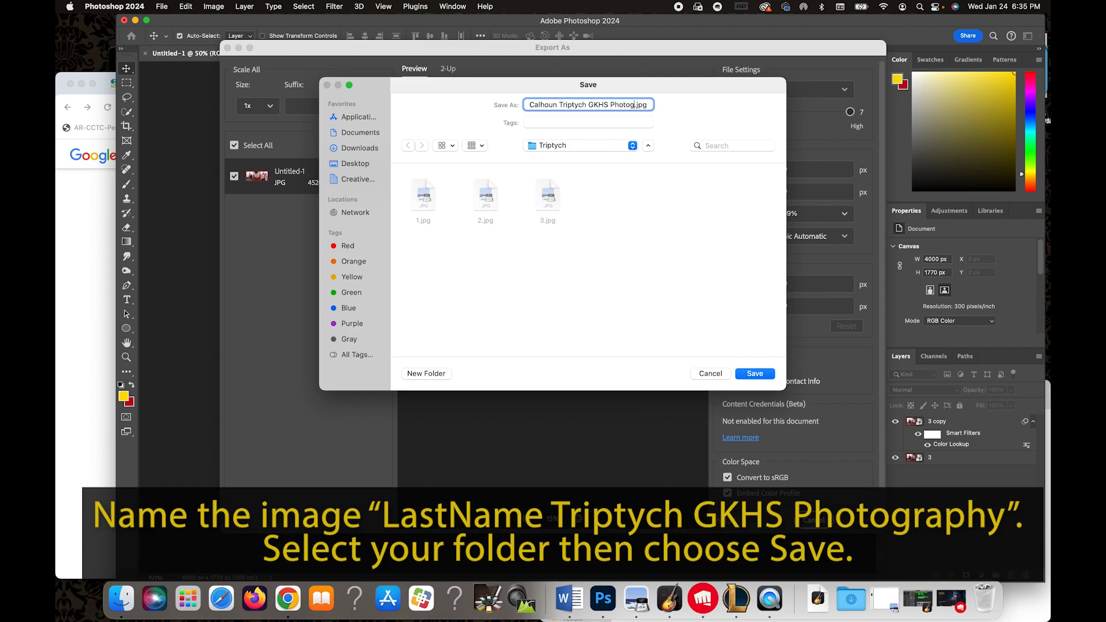
{"action": "type", "text": "phy"}
{"action": "left_click", "coordinate": [637, 236]}
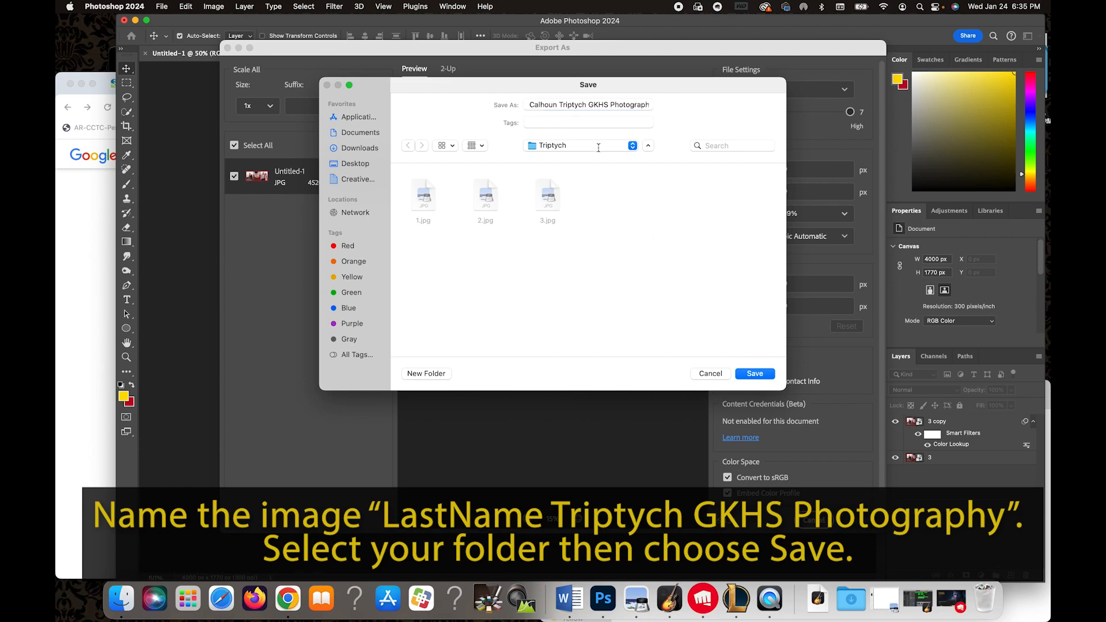
Choose the Triptych folder on the Desktop as the destination and save the JPG.
{"action": "left_click", "coordinate": [358, 164]}
{"action": "scroll", "coordinate": [595, 267], "scroll_direction": "down", "scroll_amount": 5}
{"action": "scroll", "coordinate": [595, 268], "scroll_direction": "down", "scroll_amount": 5}
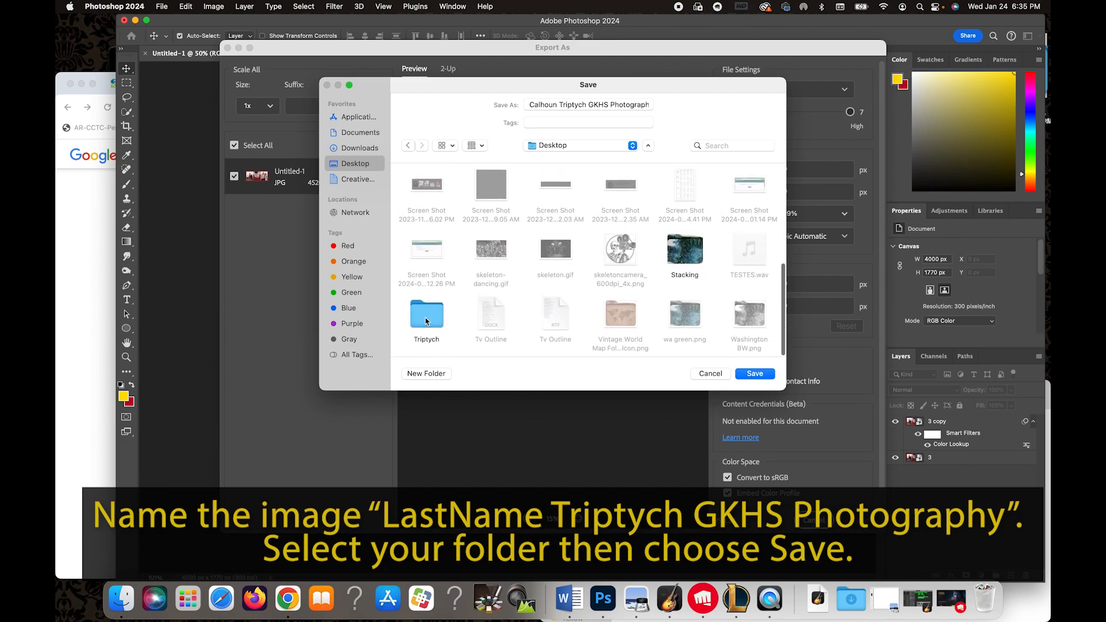
{"action": "left_click", "coordinate": [428, 318]}
{"action": "left_click", "coordinate": [772, 375]}
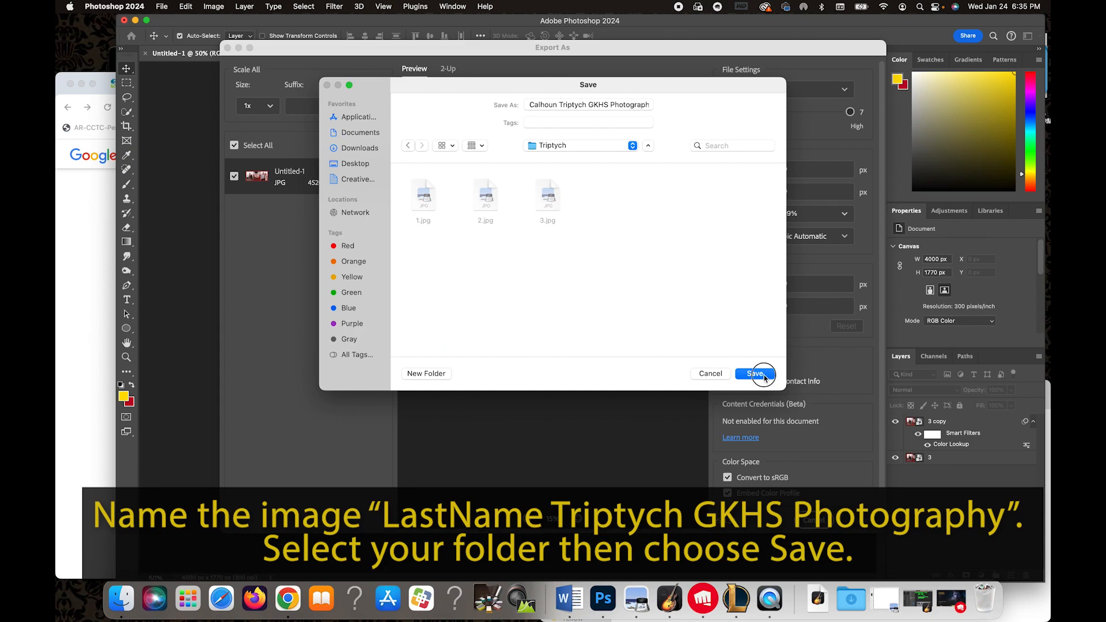
{"action": "left_click", "coordinate": [754, 374]}
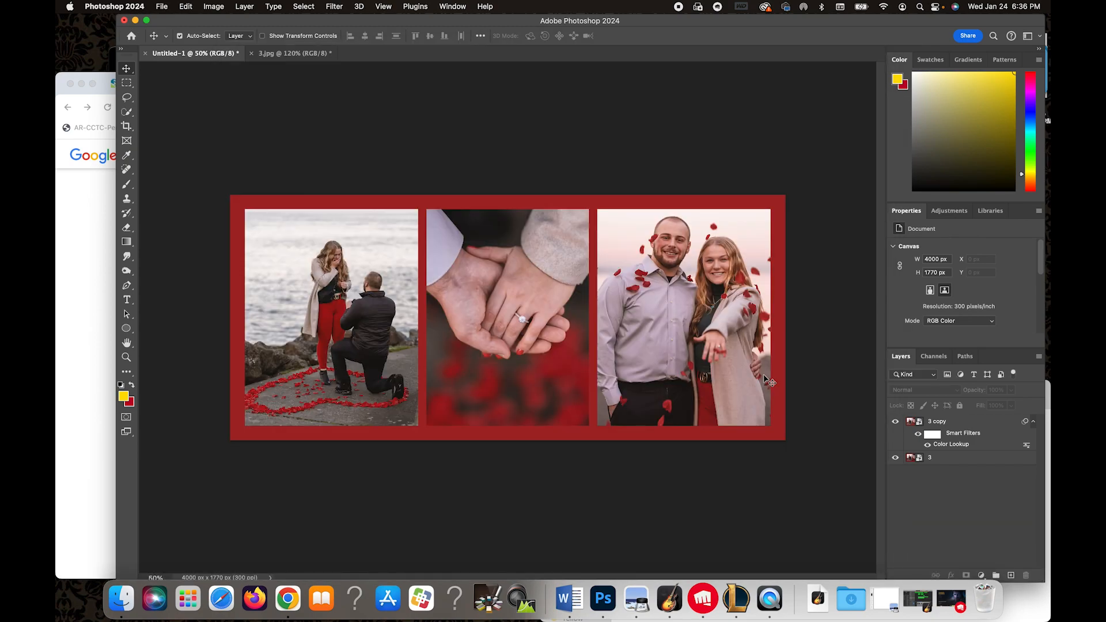
Open the Triptych folder and preview the exported JPG and the source photos in Quick Look.
{"action": "left_click", "coordinate": [125, 602]}
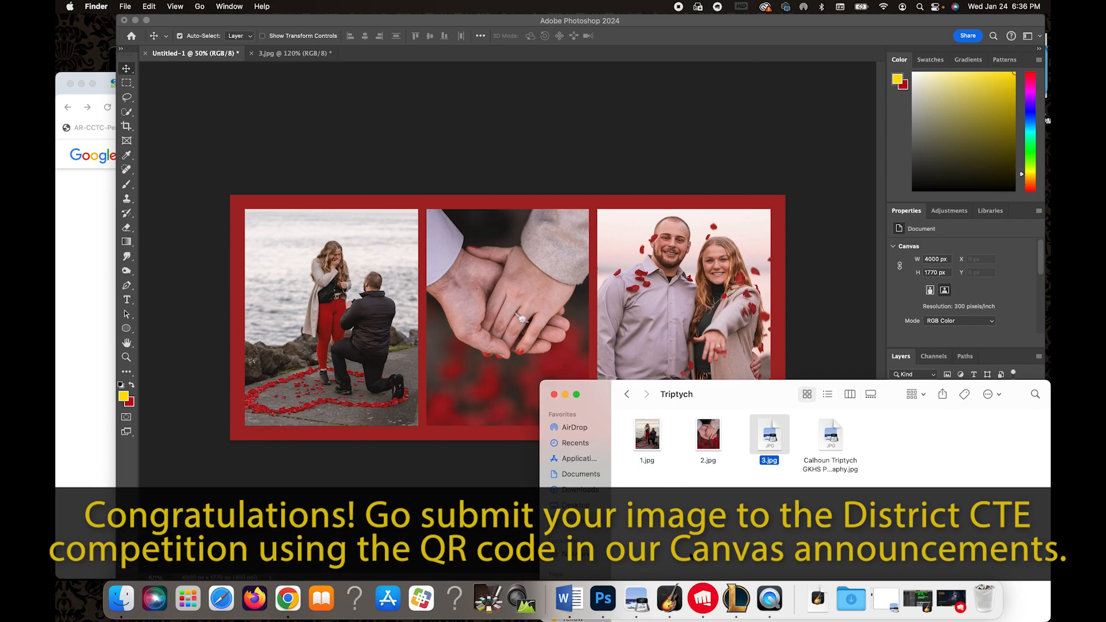
{"action": "left_click", "coordinate": [837, 433]}
{"action": "key", "text": "space"}
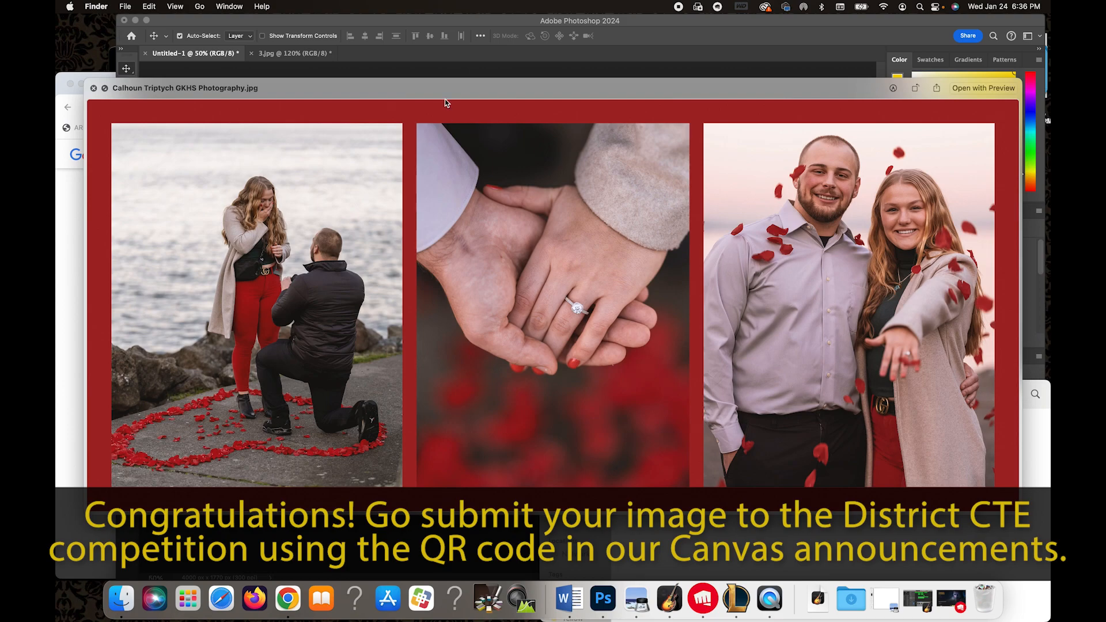
{"action": "key", "text": "Left"}
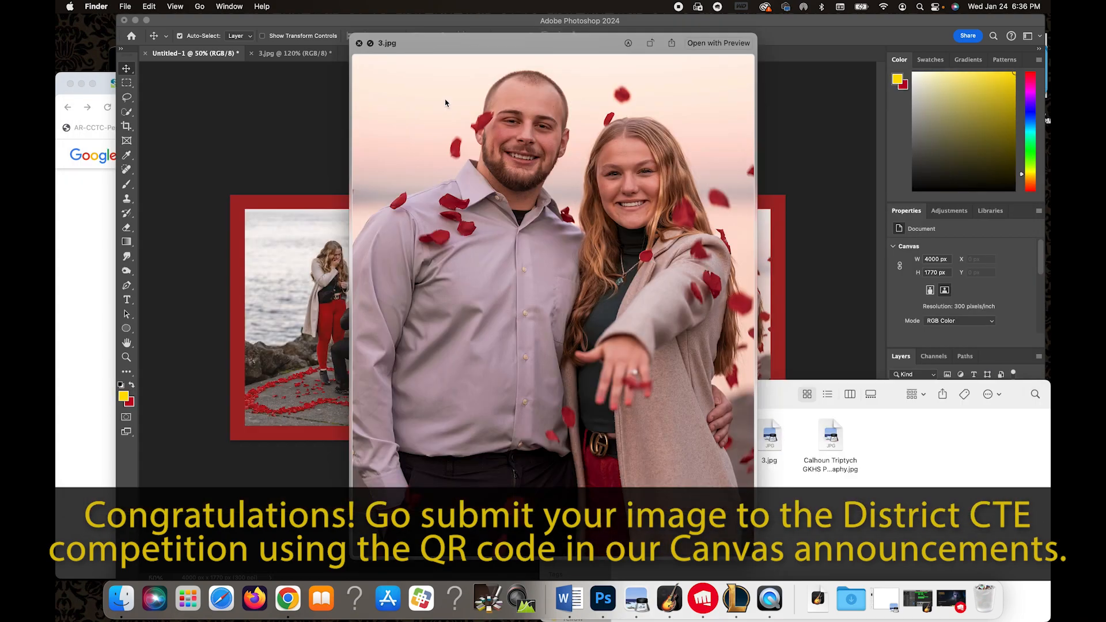
{"action": "key", "text": "Left"}
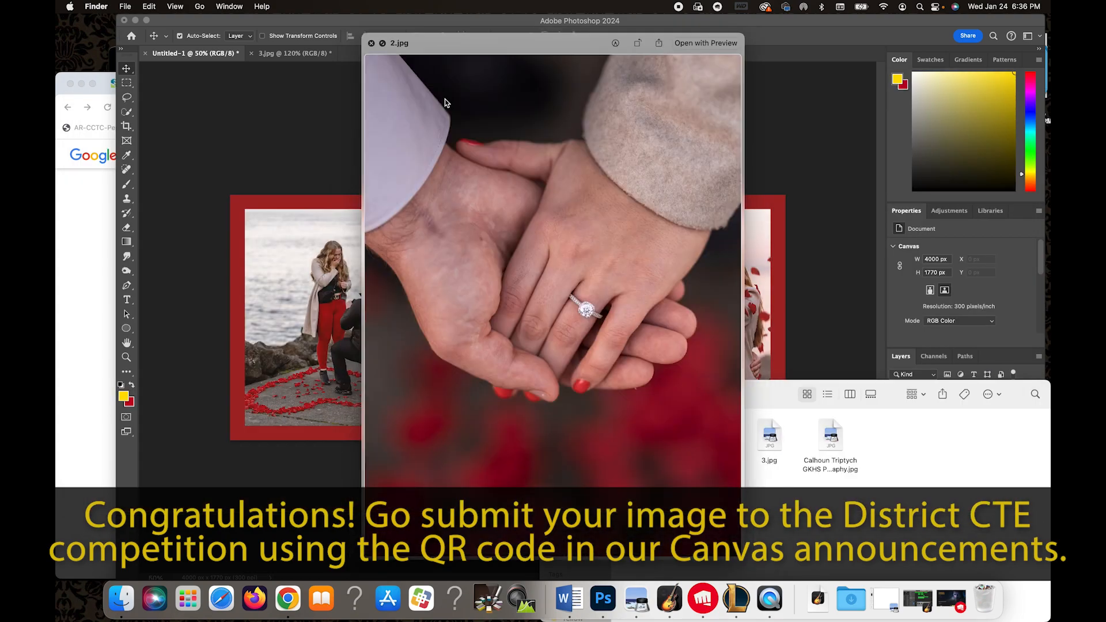
{"action": "key", "text": "Left"}
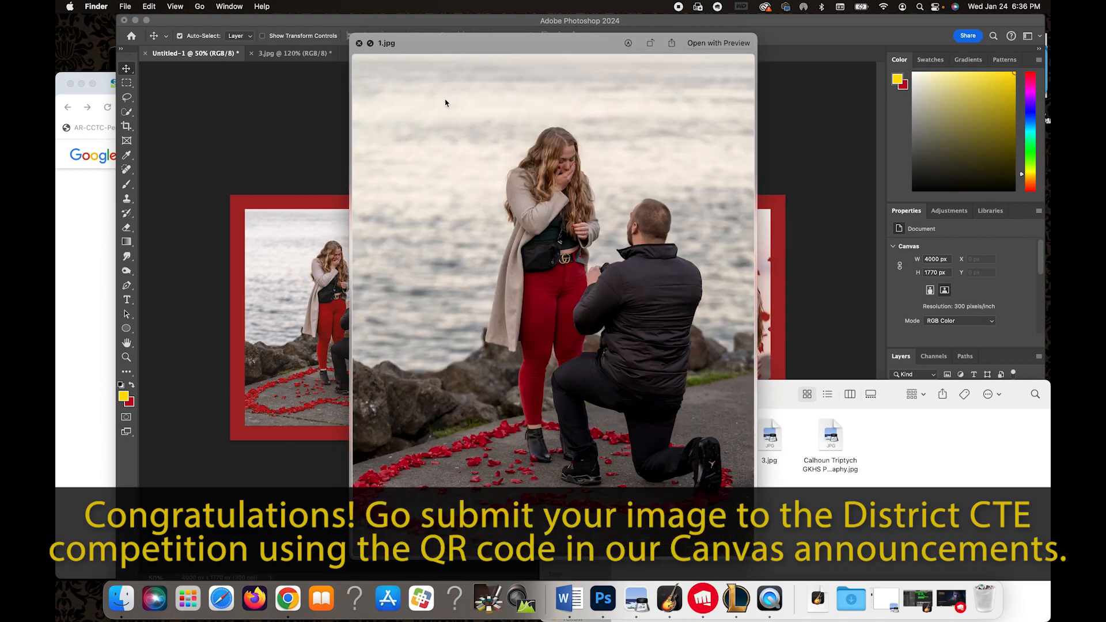
{"action": "key", "text": "Right"}
{"action": "key", "text": "Right"}
{"action": "key", "text": "Right"}
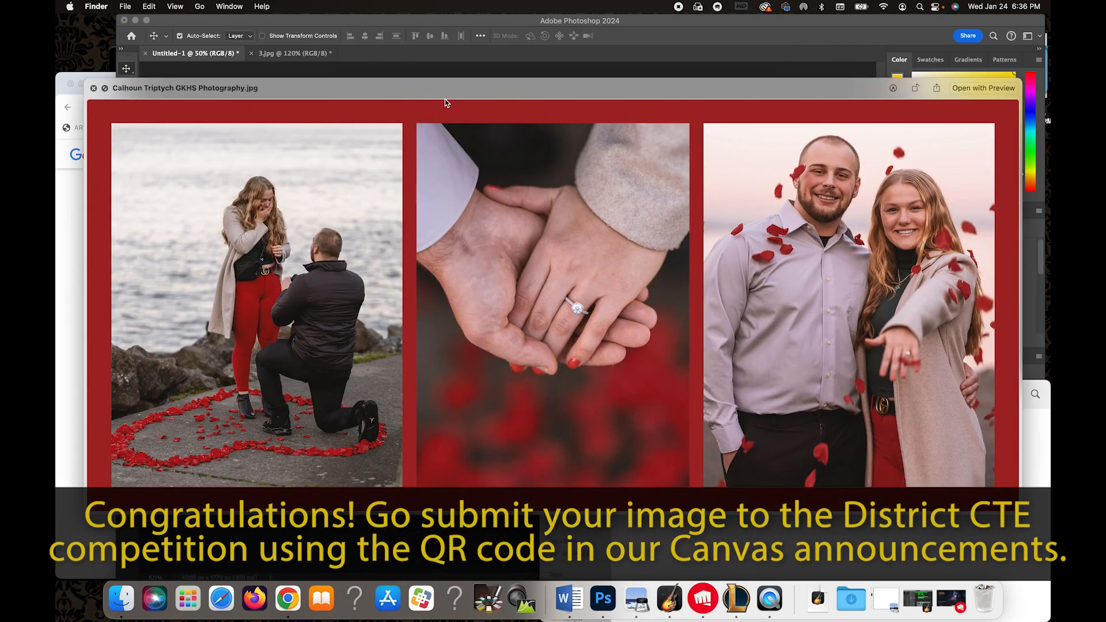
{"action": "left_click", "coordinate": [104, 89]}
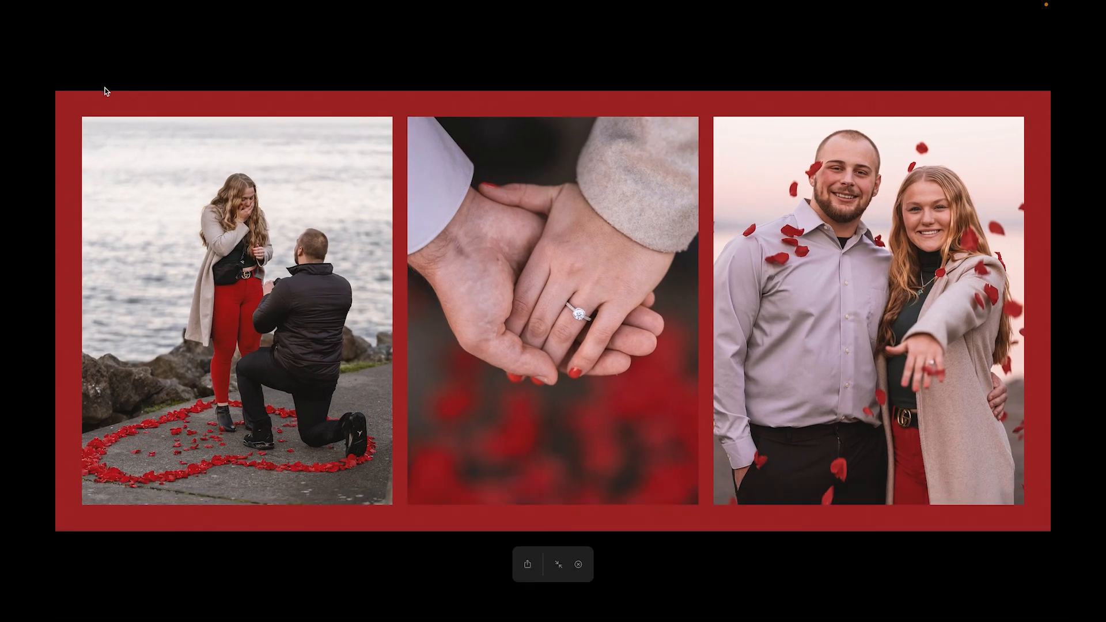